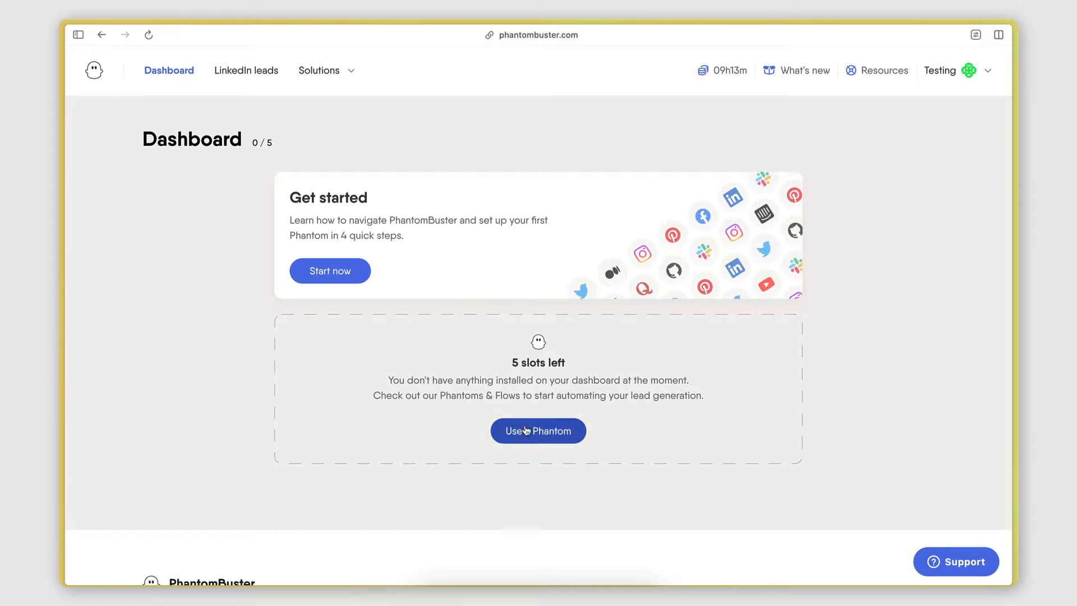
Step: Search the Phantoms catalogue for "web elemen" and start setting up the Web Element Extractor
click(526, 431)
click(251, 161)
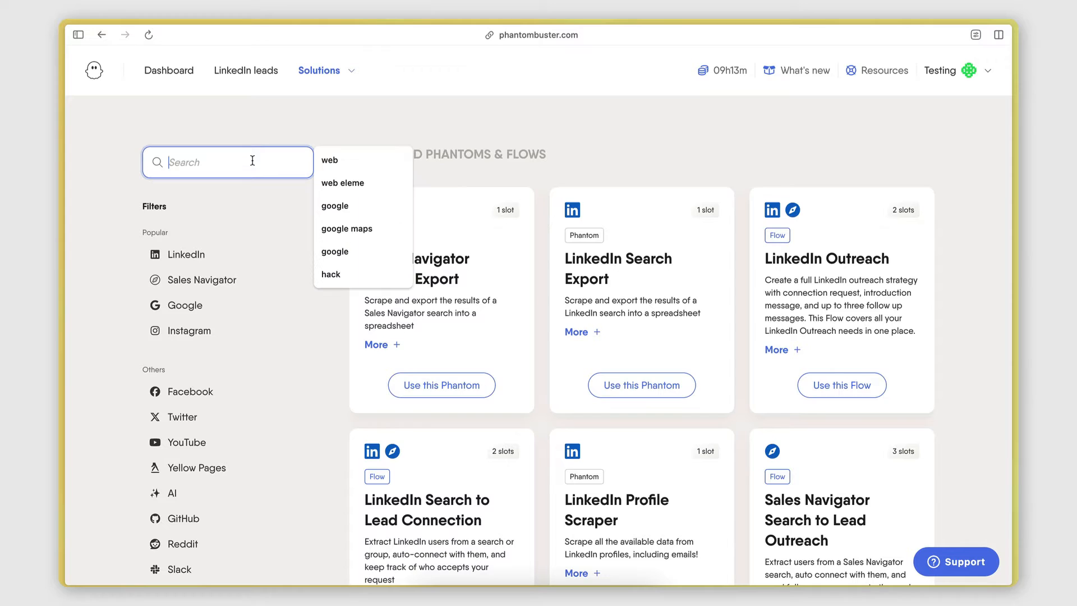
text(web elemen)
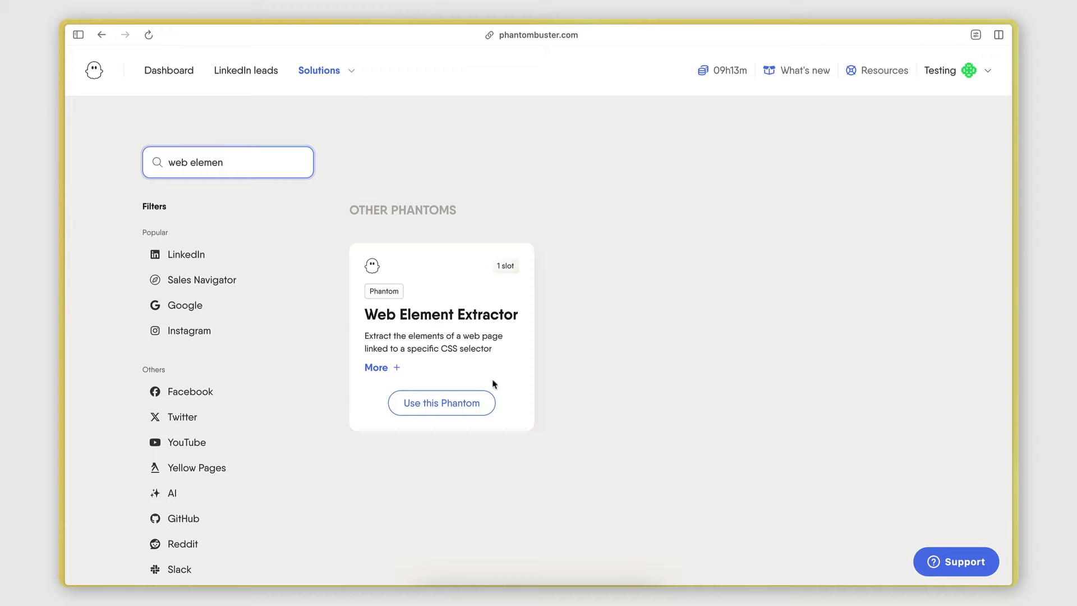
click(436, 405)
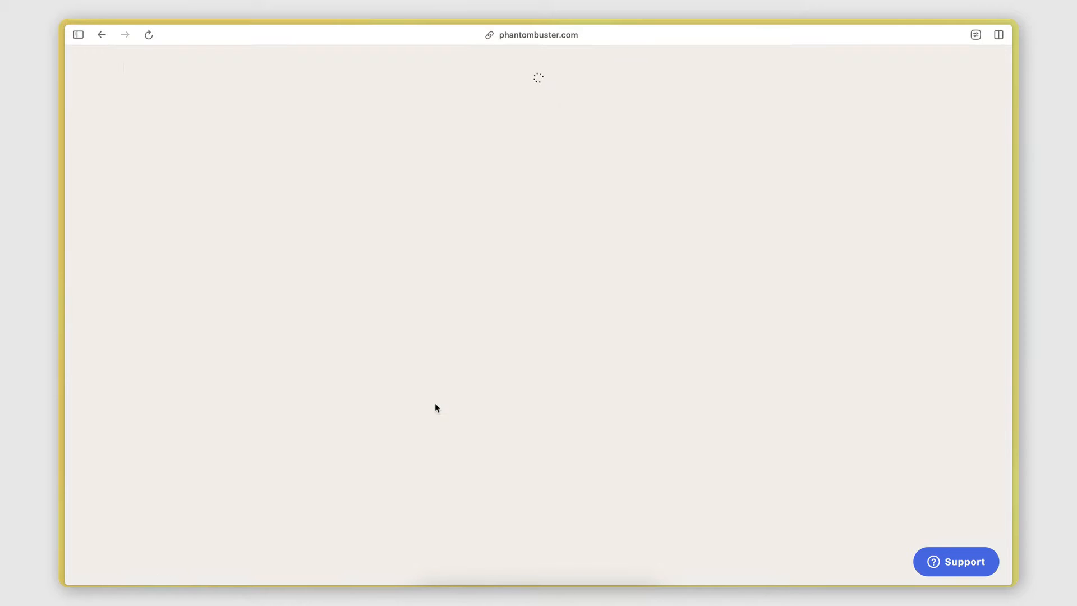
scroll(435, 403, down, 2)
scroll(436, 403, up, 2)
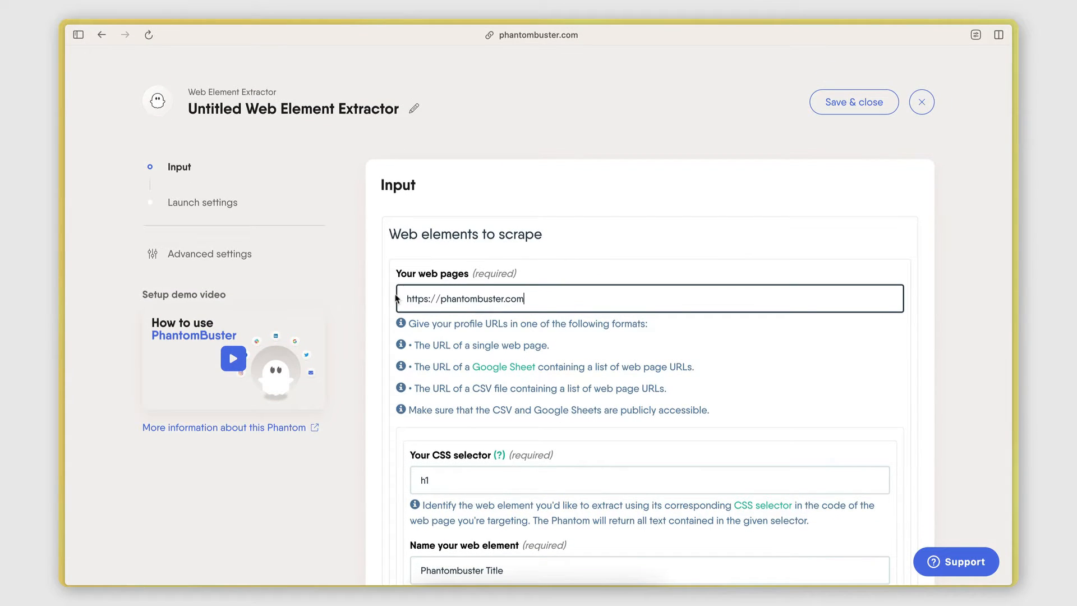
Step: Switch to the open Onedirect office headsets page and look through its product listing down to the footer
drag(407, 299, 569, 299)
click(569, 298)
click(78, 35)
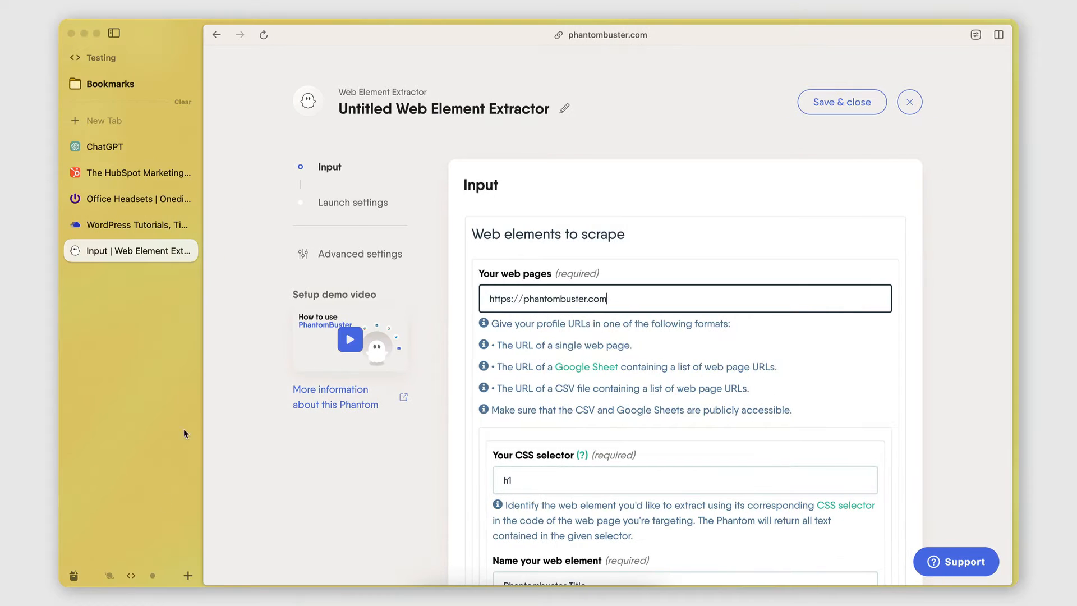
click(106, 200)
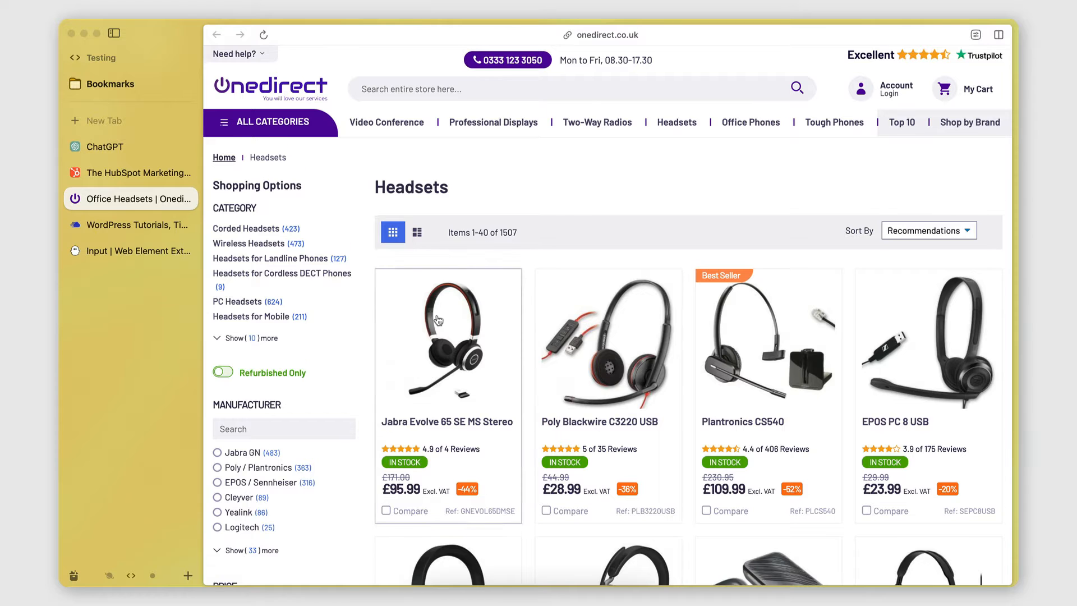
drag(384, 187, 474, 190)
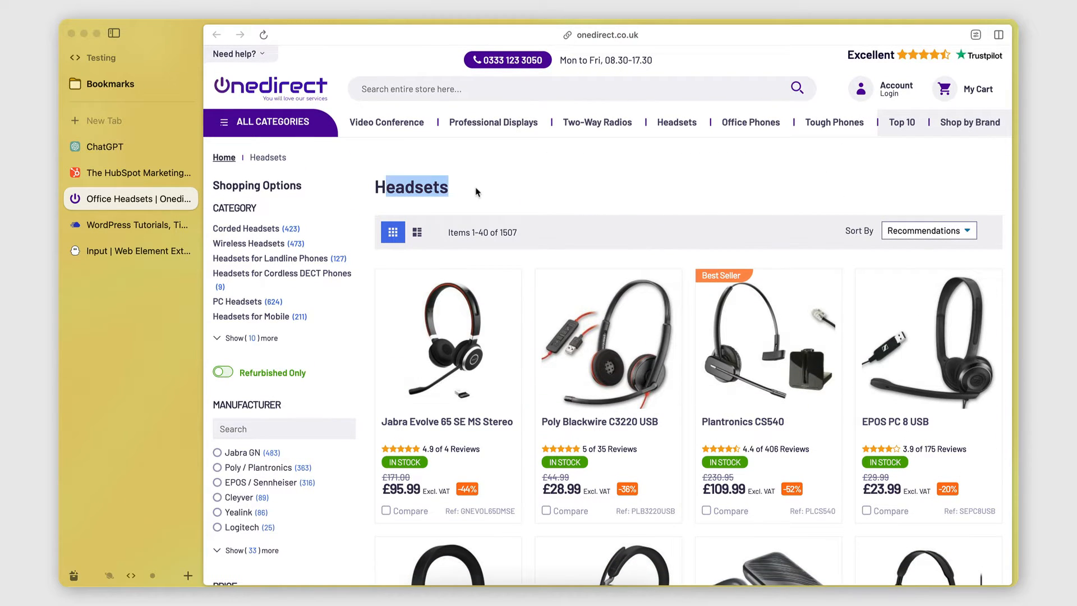
click(476, 191)
scroll(659, 396, down, 10)
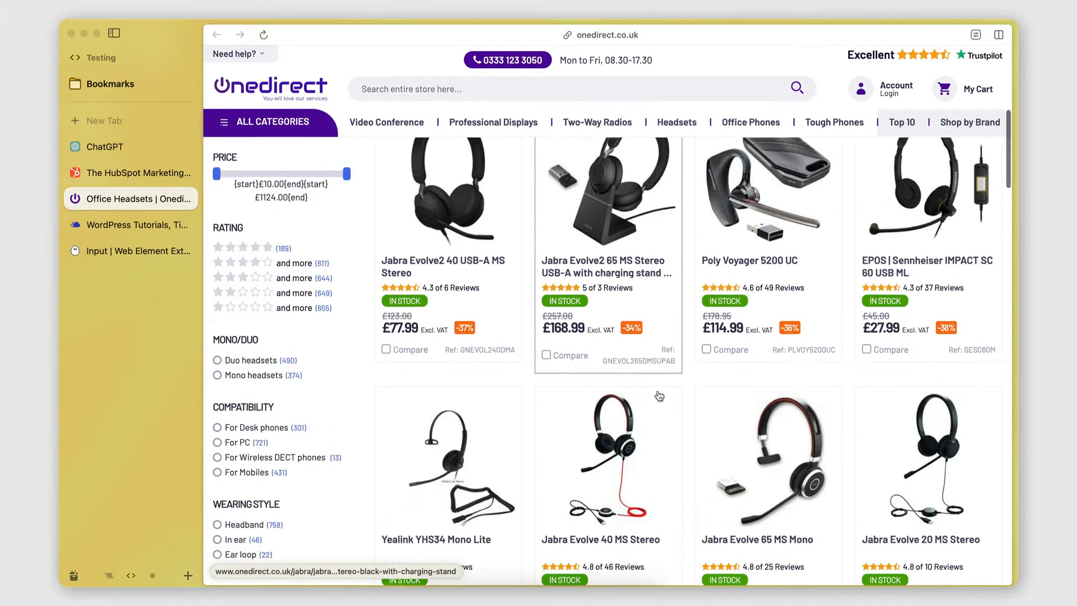
scroll(659, 396, down, 10)
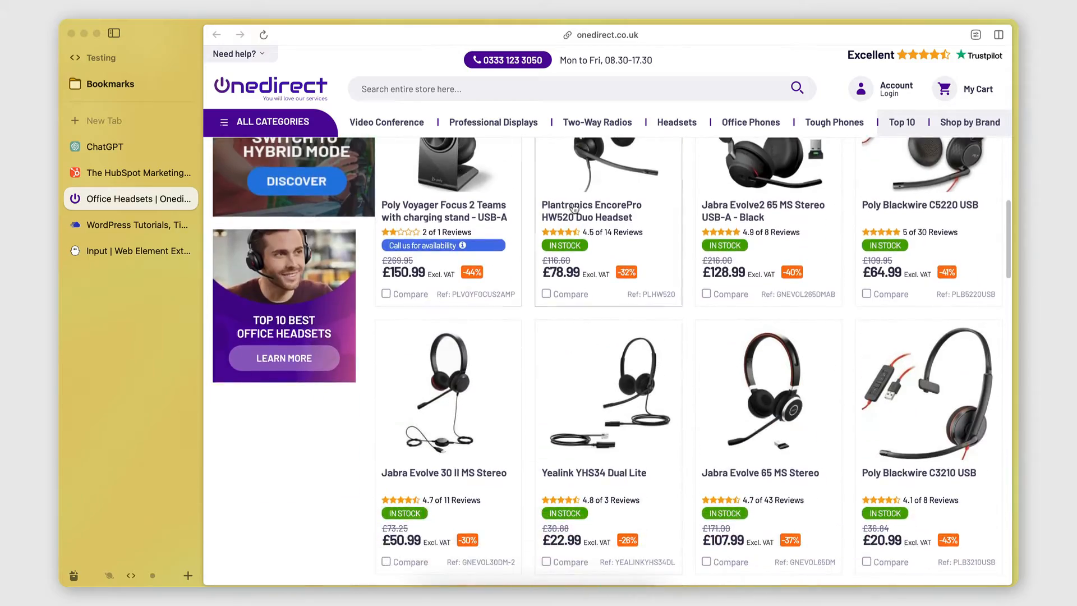
scroll(603, 356, down, 15)
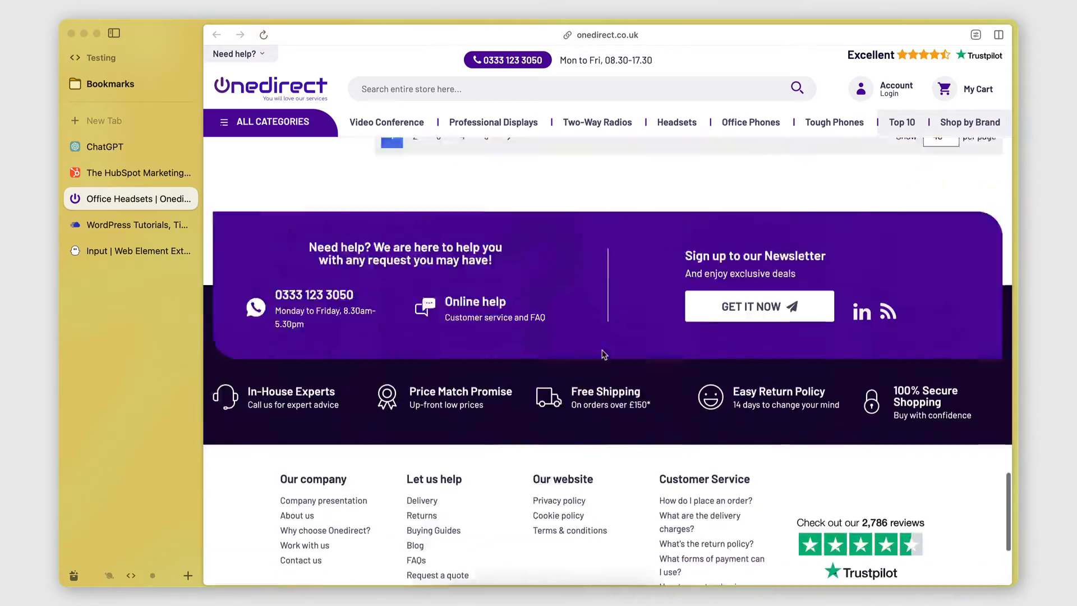
scroll(639, 192, up, 11)
scroll(639, 192, up, 15)
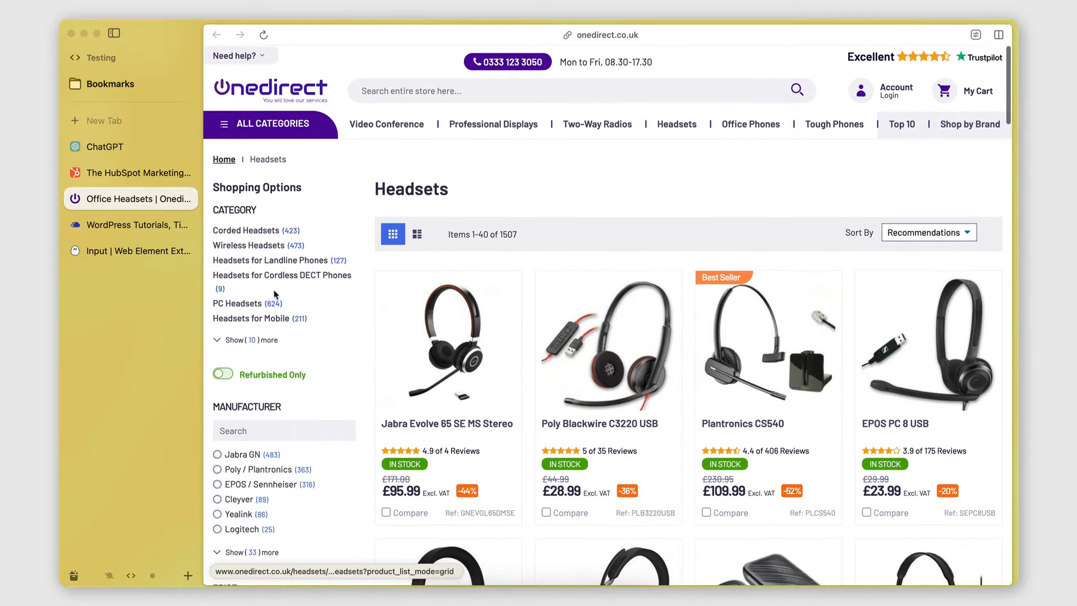
click(566, 36)
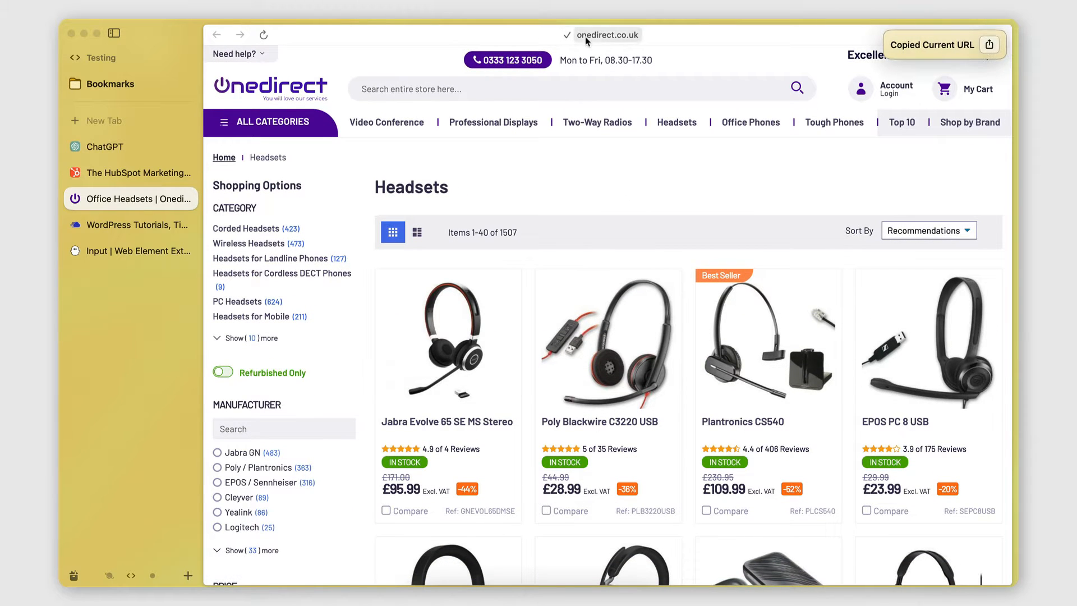
click(120, 251)
drag(621, 298, 462, 303)
key(super+v)
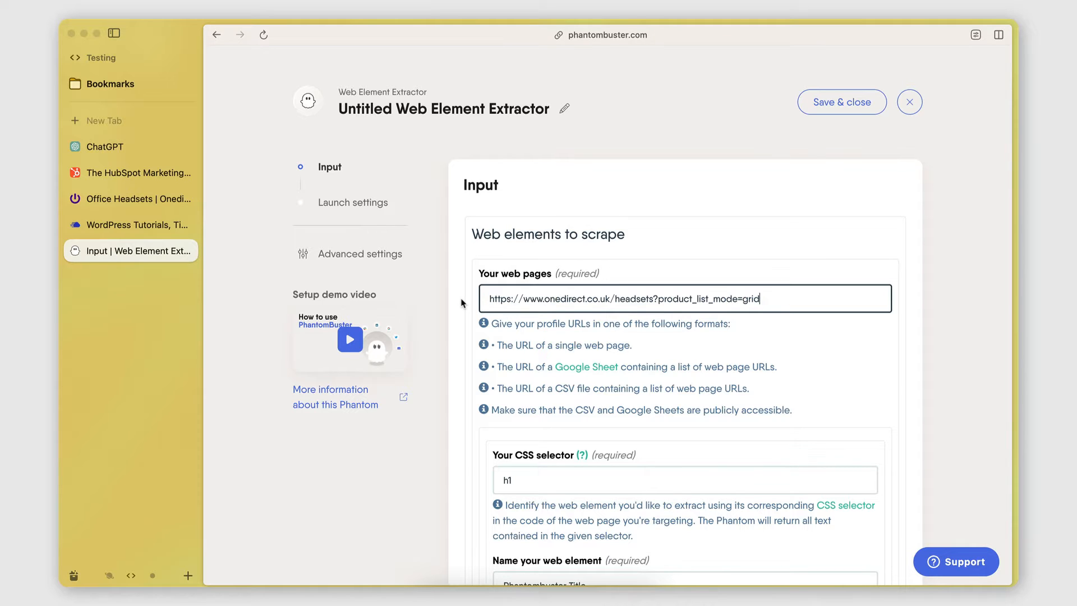
click(591, 341)
Step: Review the extractor's CSS selector, web element name and selector wait time settings
scroll(617, 354, down, 2)
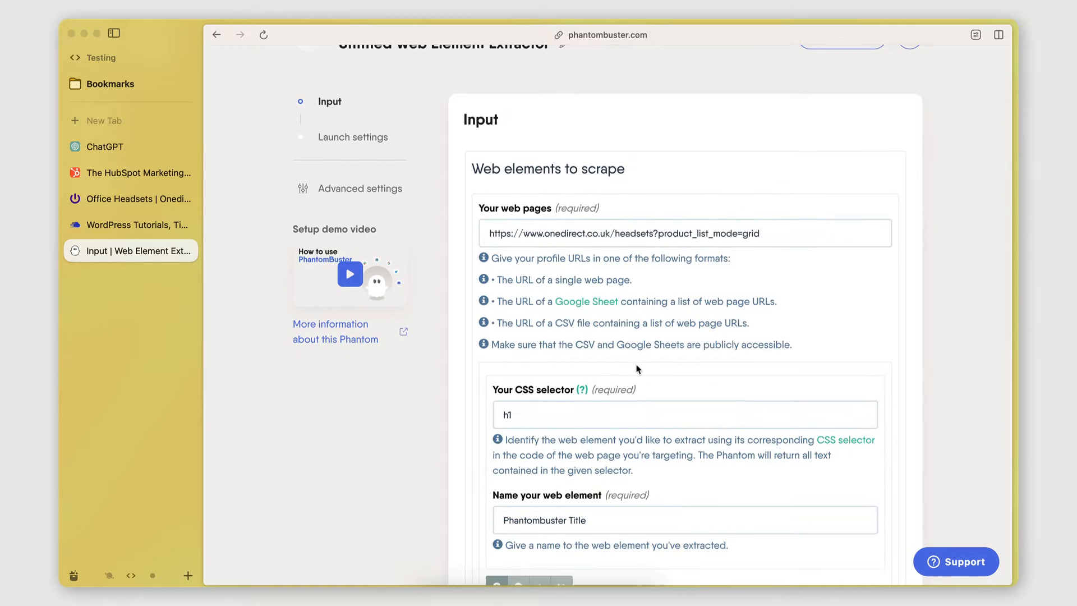
scroll(637, 368, down, 4)
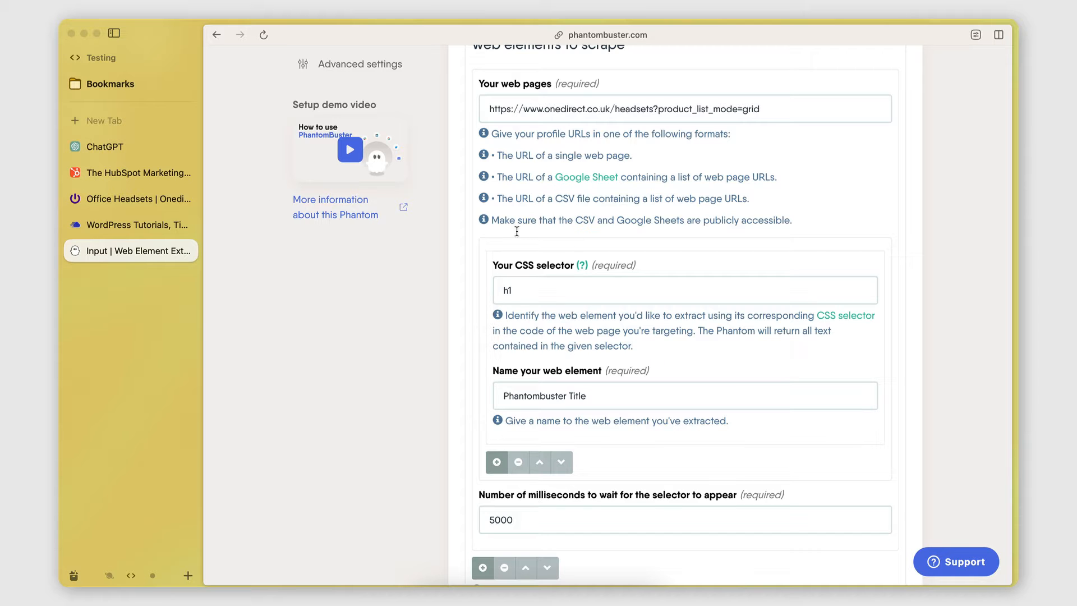
scroll(601, 363, up, 2)
scroll(601, 363, down, 1)
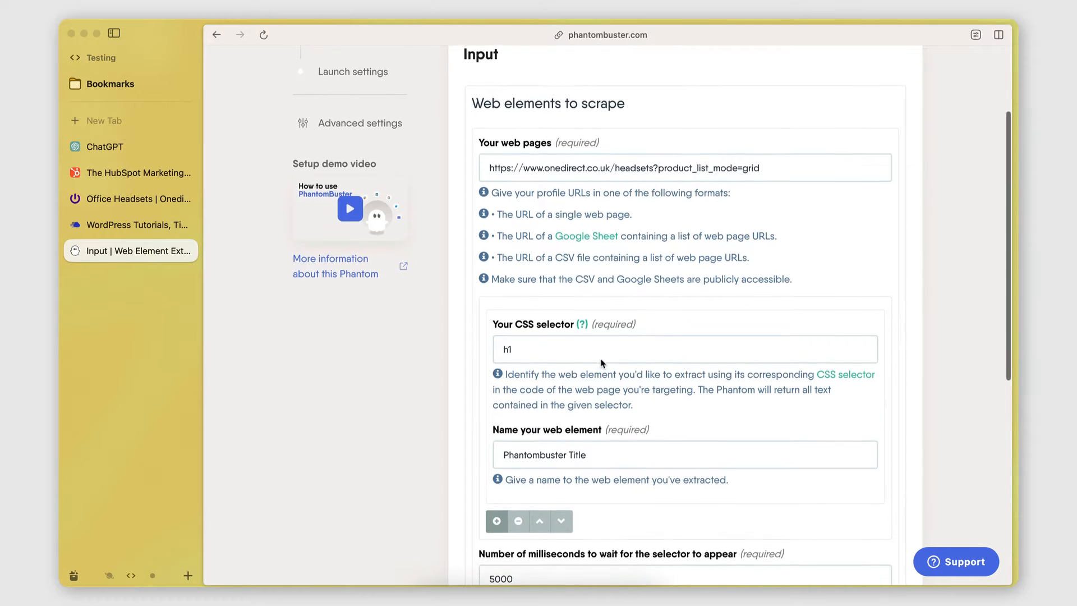
Step: Open the page inspector on Onedirect's headset listing and widen the page area beside it
click(135, 199)
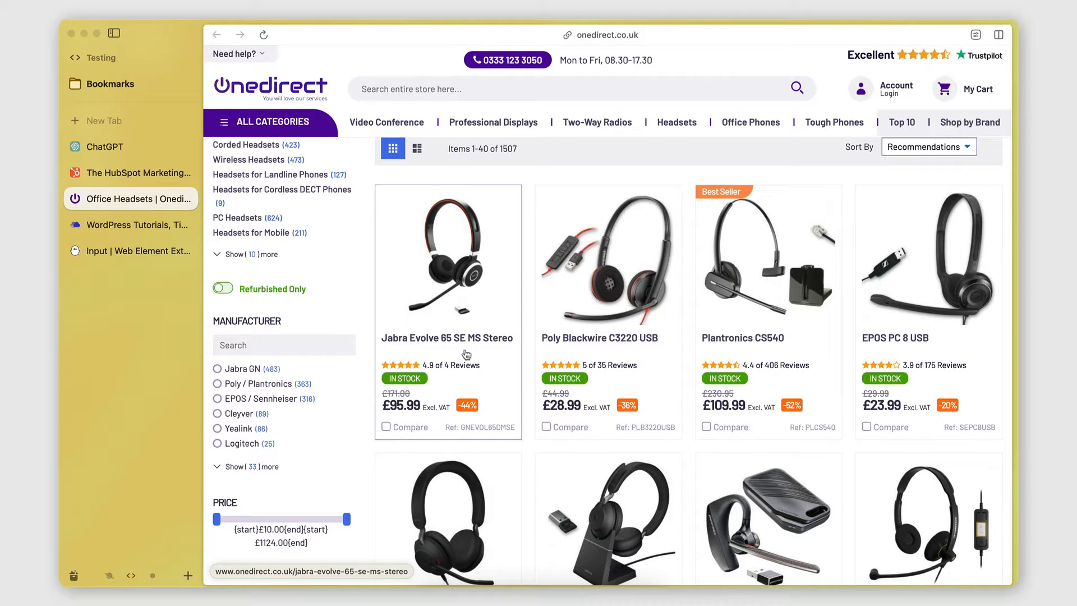
scroll(698, 412, down, 3)
scroll(697, 413, up, 5)
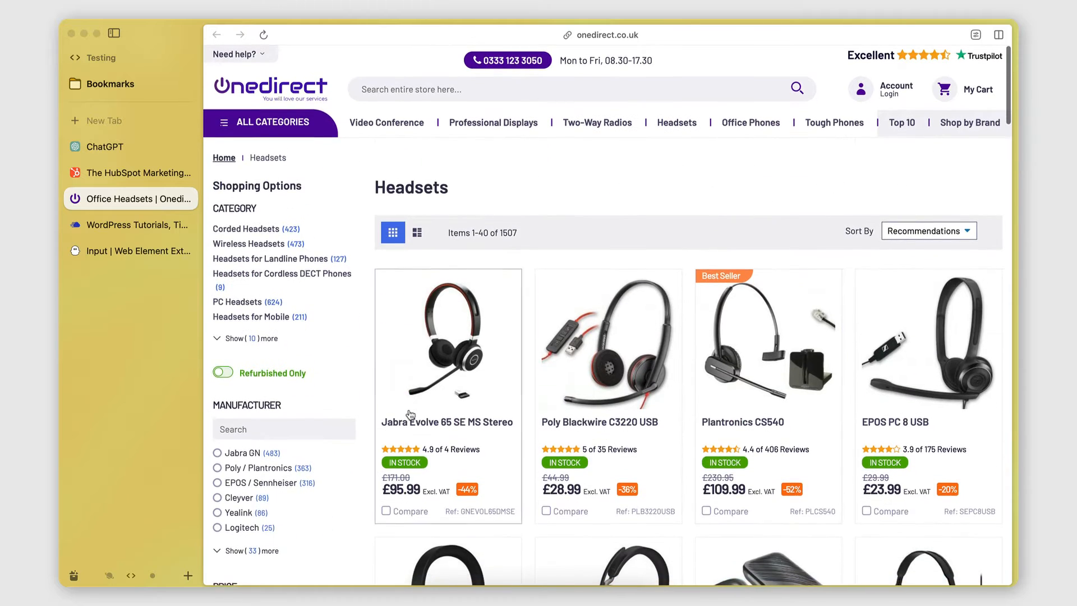
scroll(410, 414, down, 2)
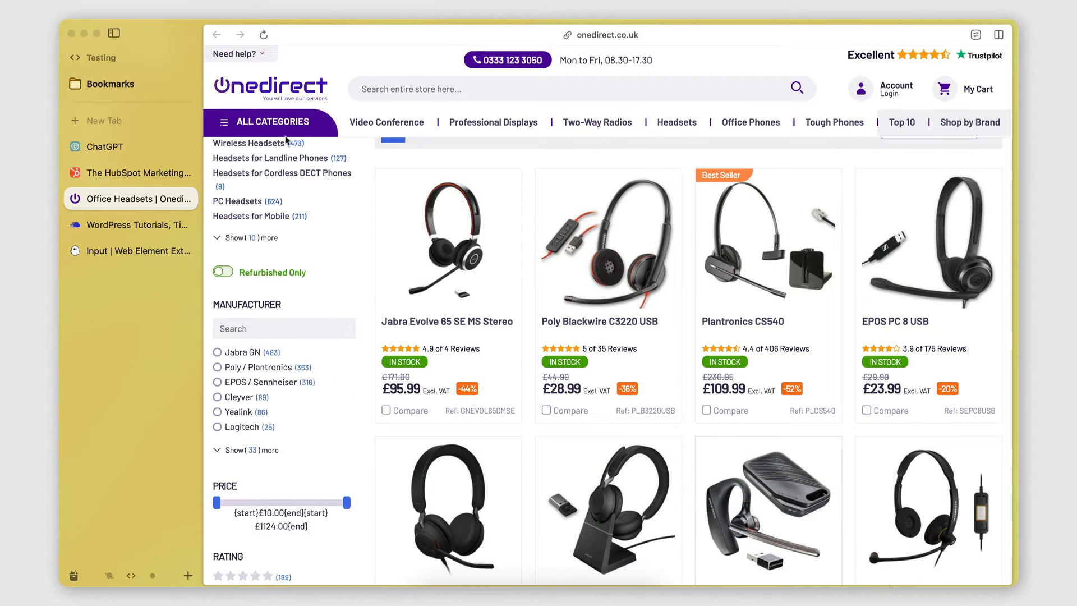
click(114, 33)
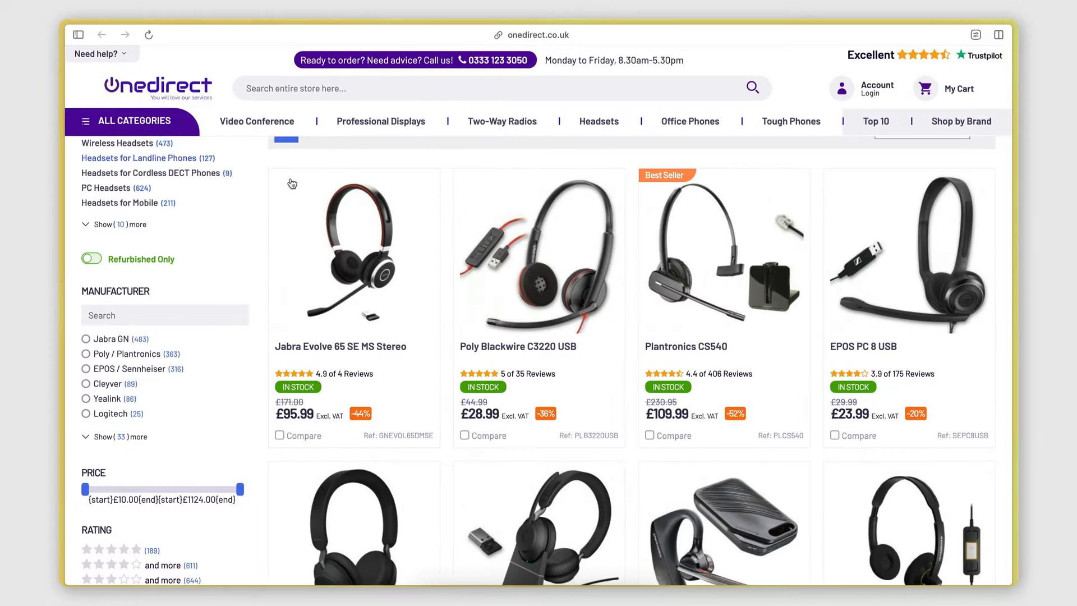
right_click(447, 159)
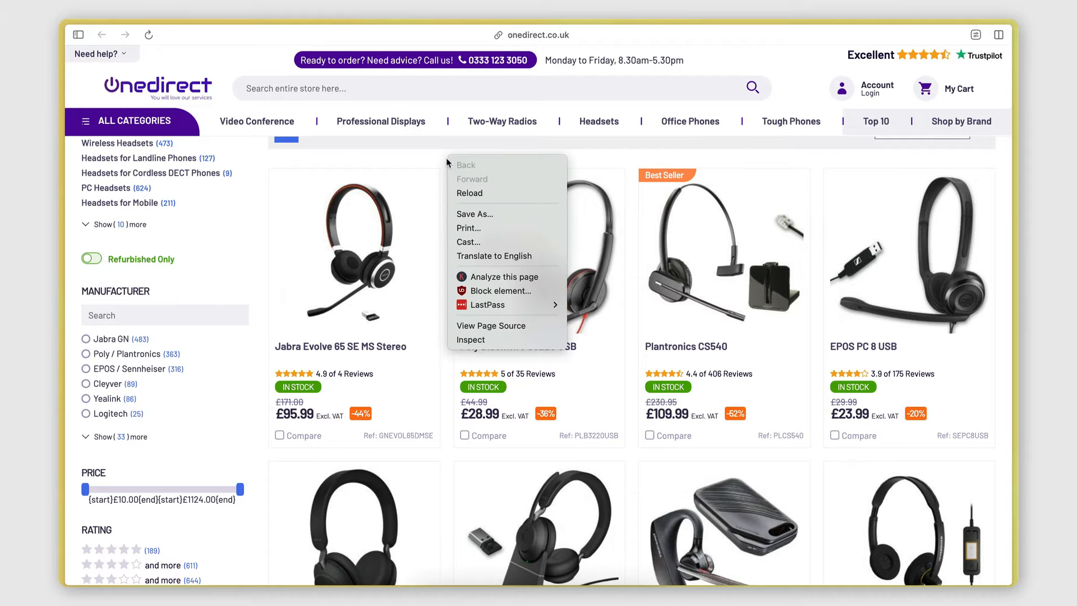
click(471, 340)
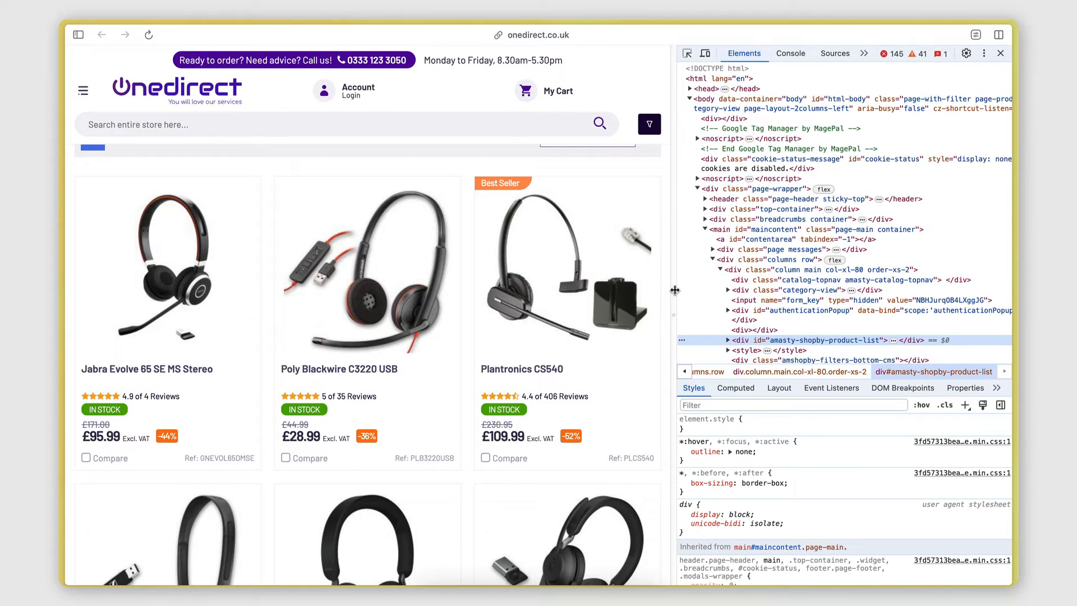
drag(675, 290, 712, 290)
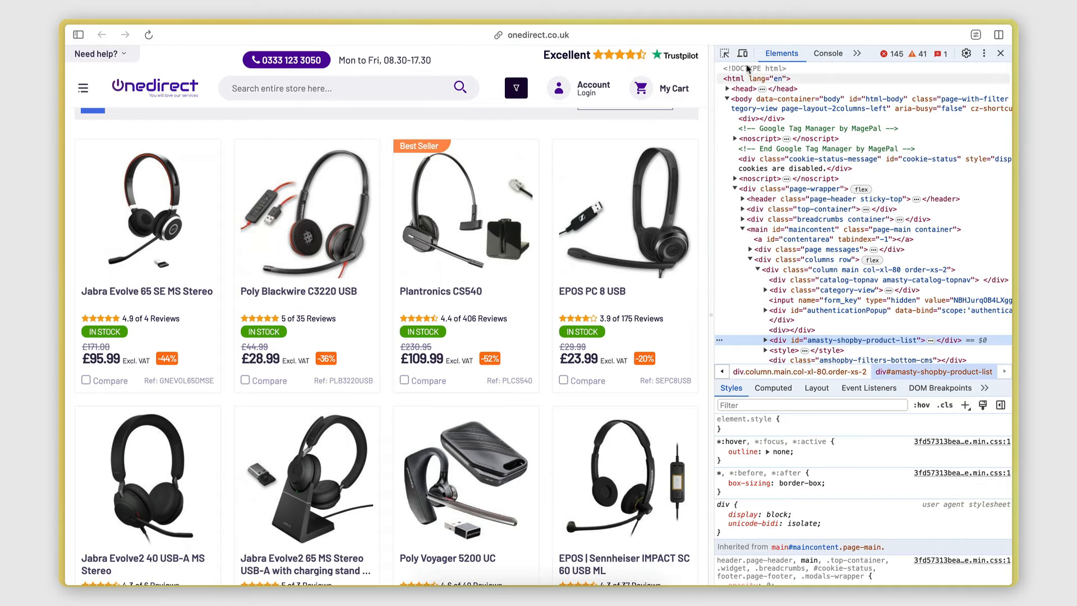
Step: Pick the Jabra Evolve 65 SE MS Stereo product title on the page to select its link element in the markup
click(724, 54)
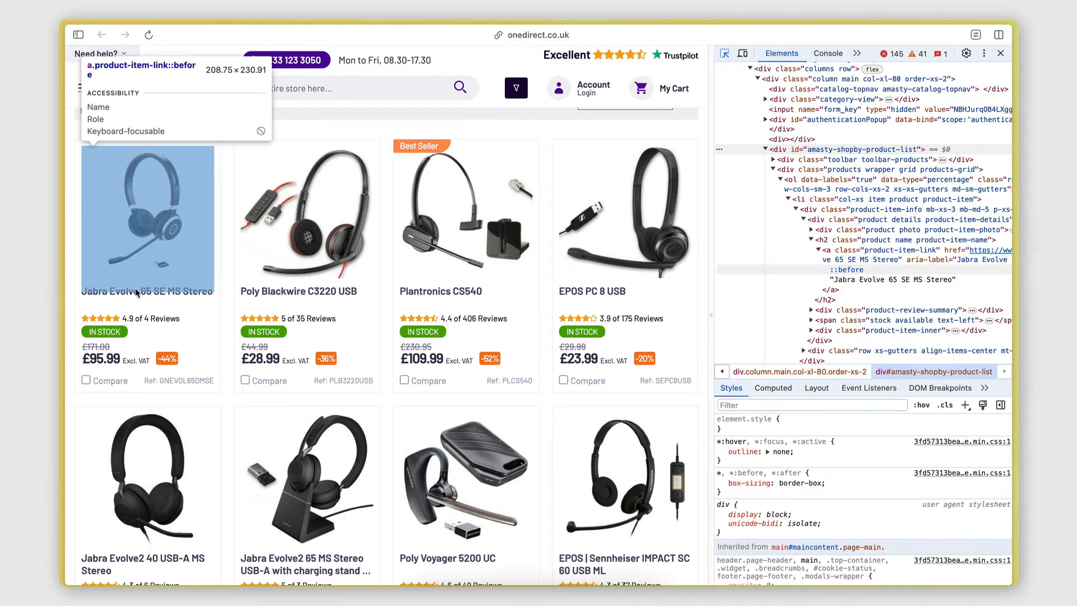
scroll(589, 291, down, 1)
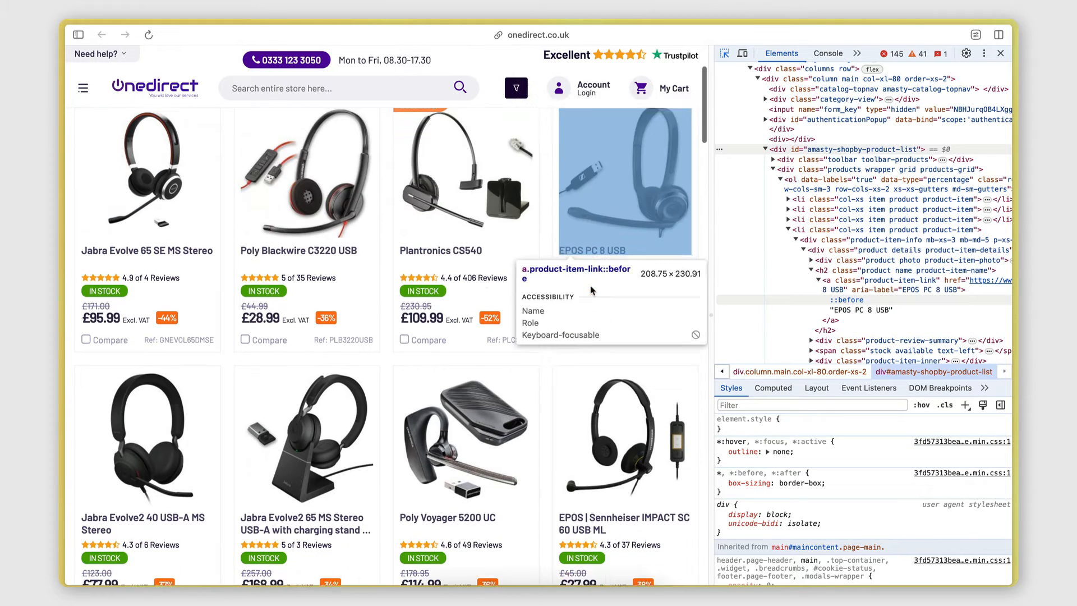
scroll(236, 292, up, 1)
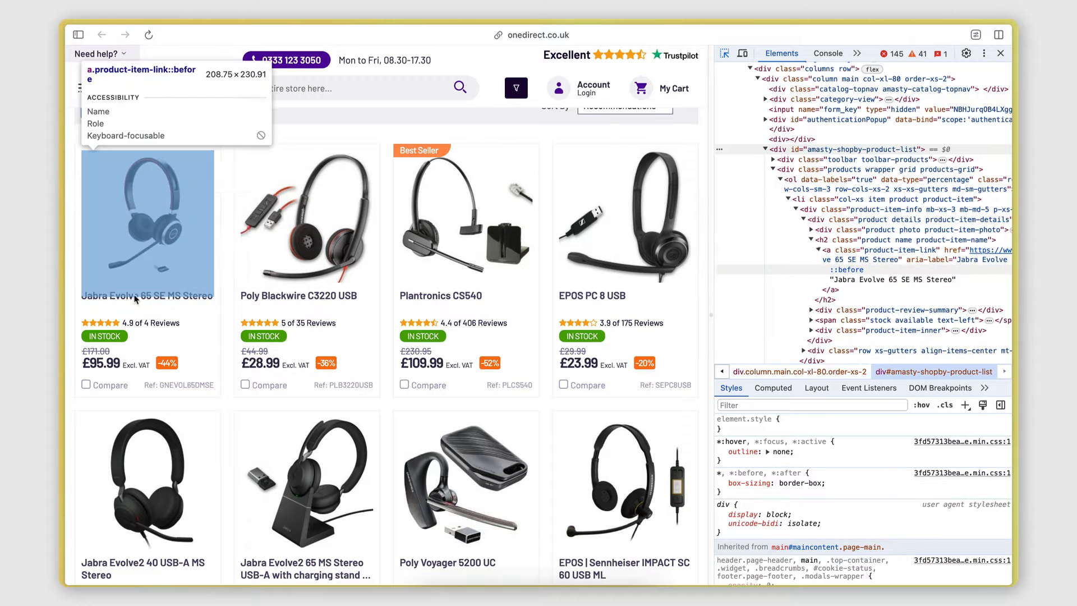
click(94, 297)
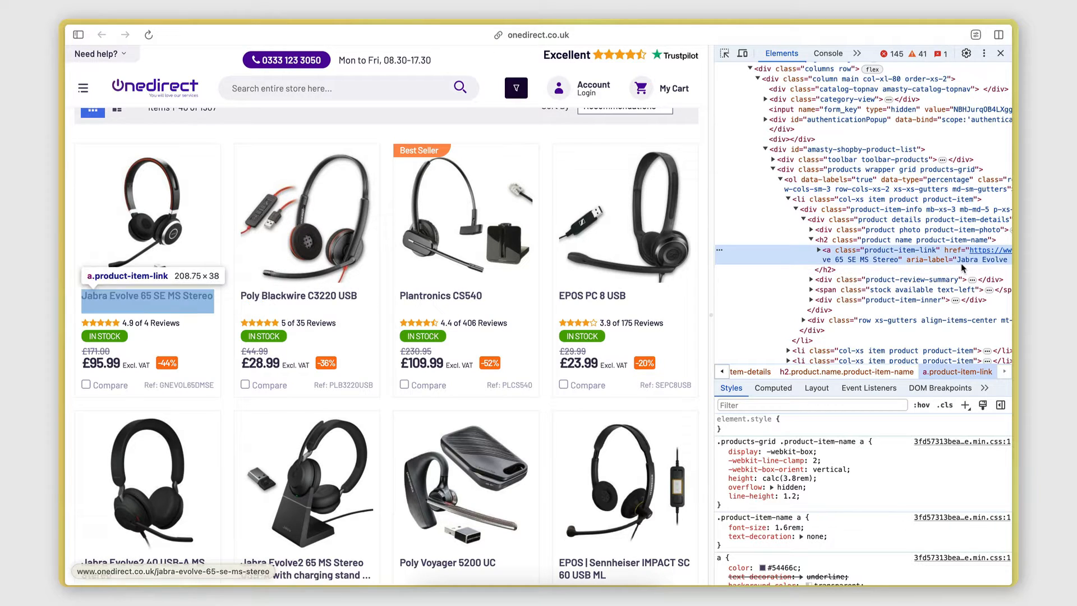
Step: Examine the product title link's class and href in the markup, opening the linked product page and returning to the listing
scroll(824, 277, up, 1)
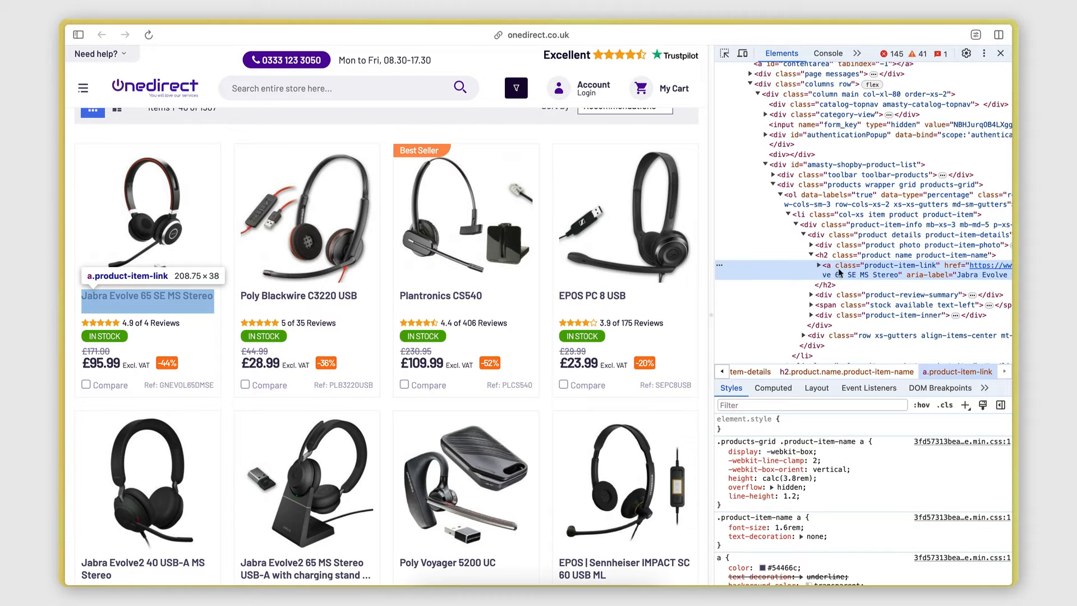
scroll(844, 274, down, 1)
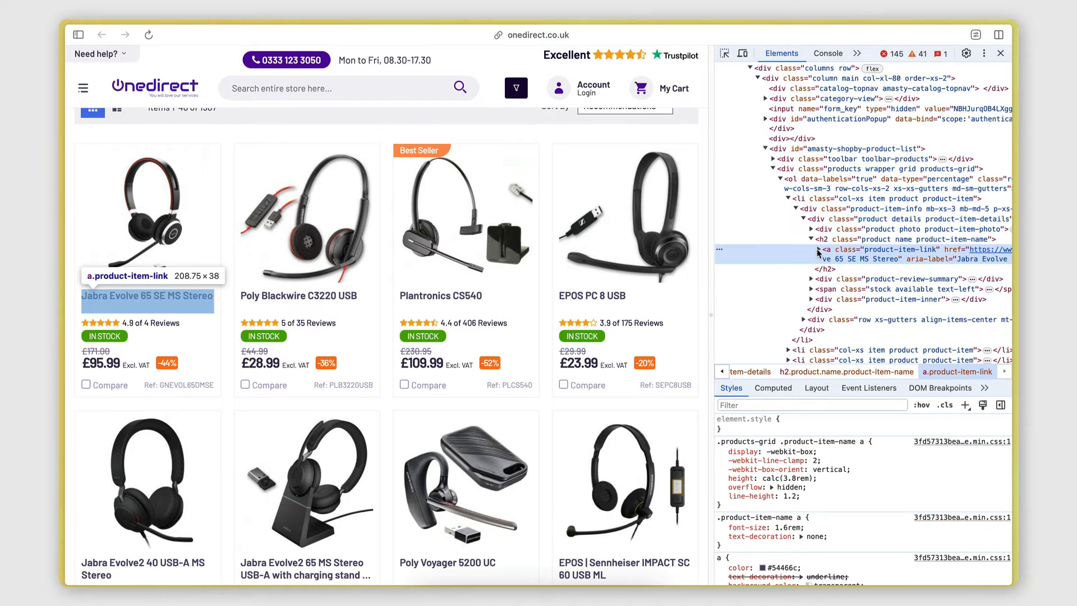
scroll(832, 256, right, 5)
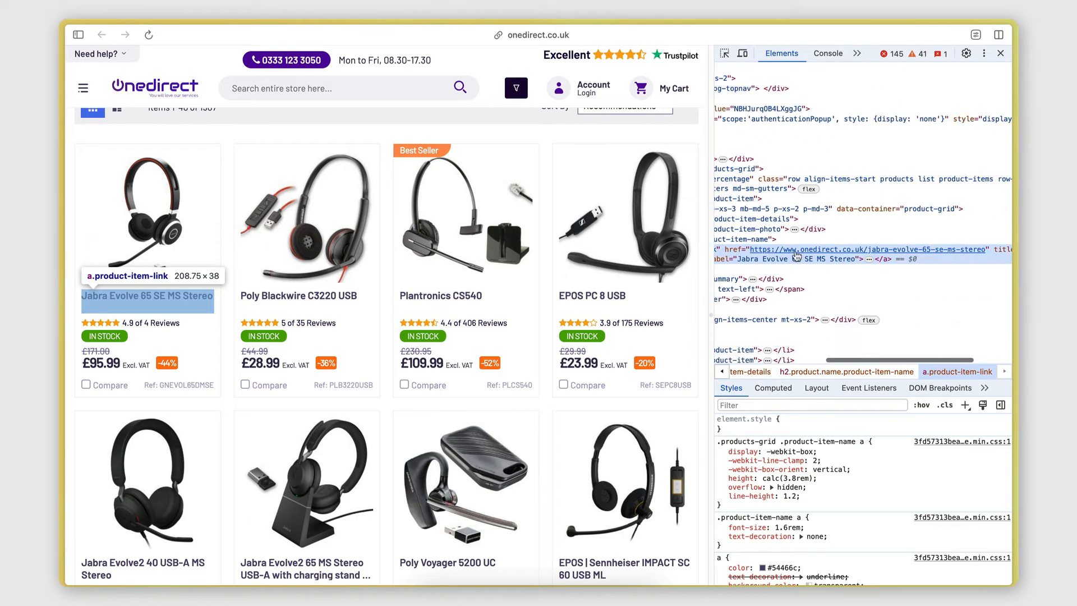
scroll(847, 255, left, 1)
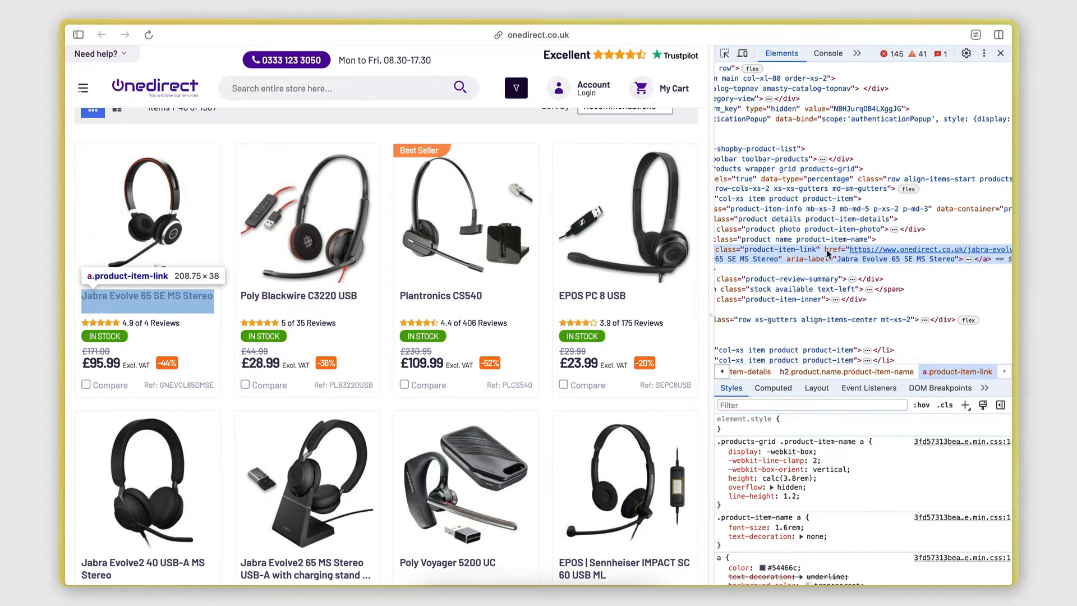
scroll(840, 254, right, 2)
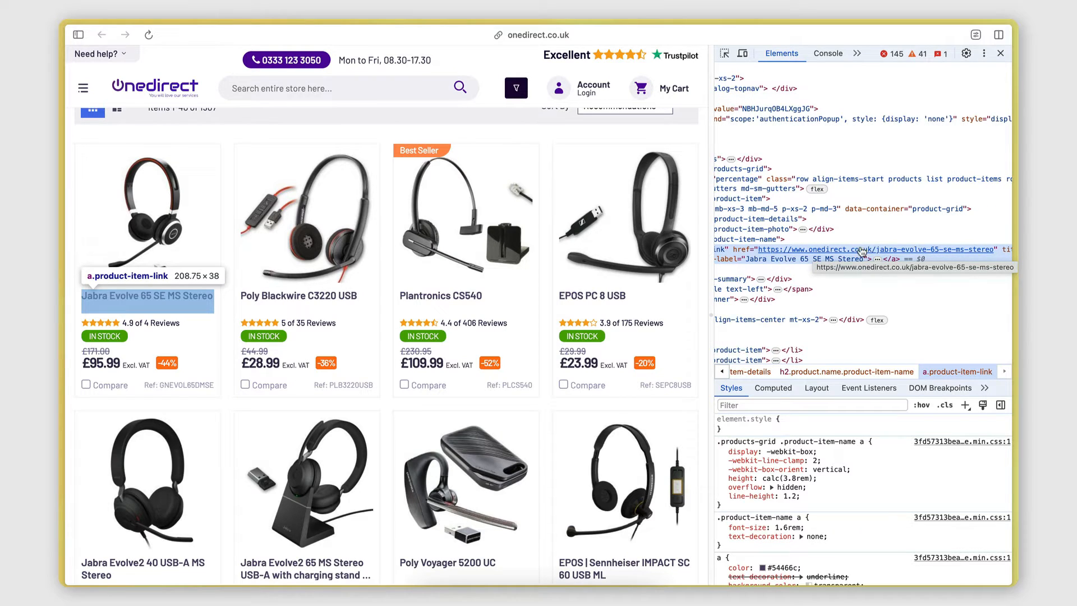
click(862, 252)
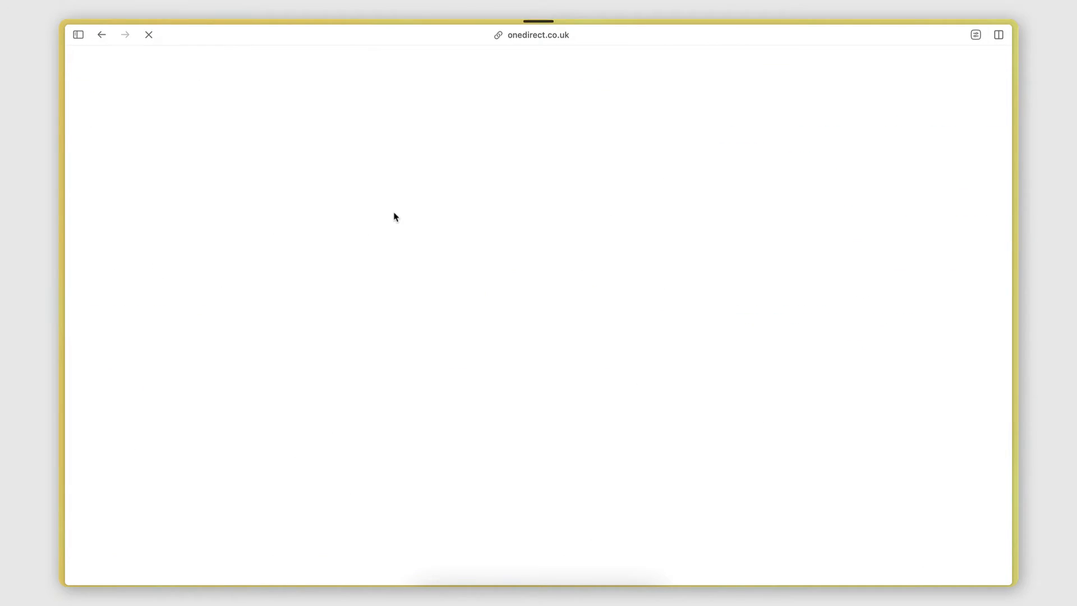
click(101, 35)
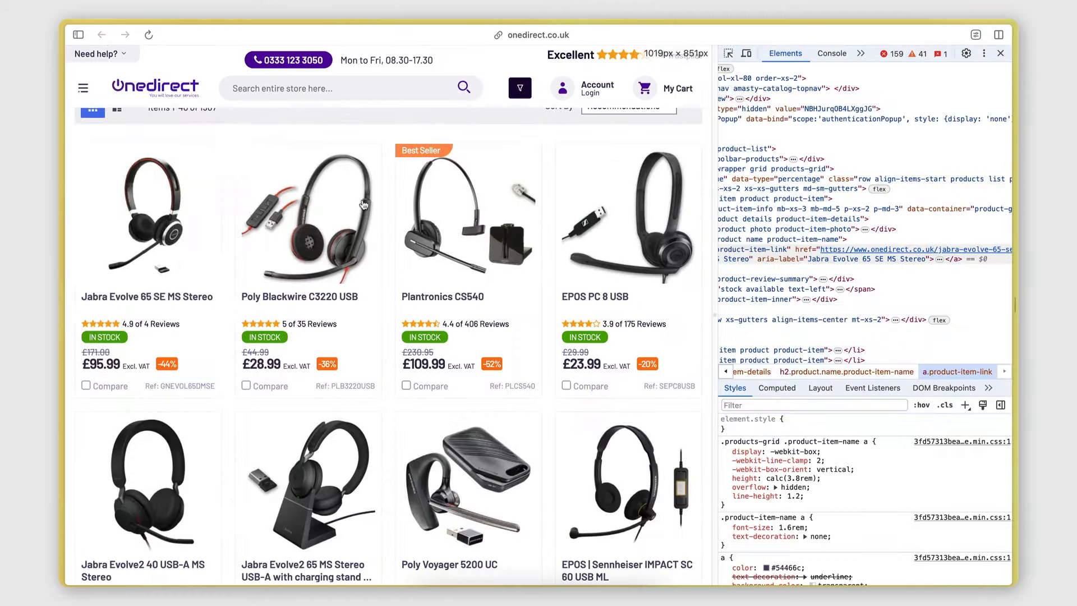
scroll(863, 268, left, 5)
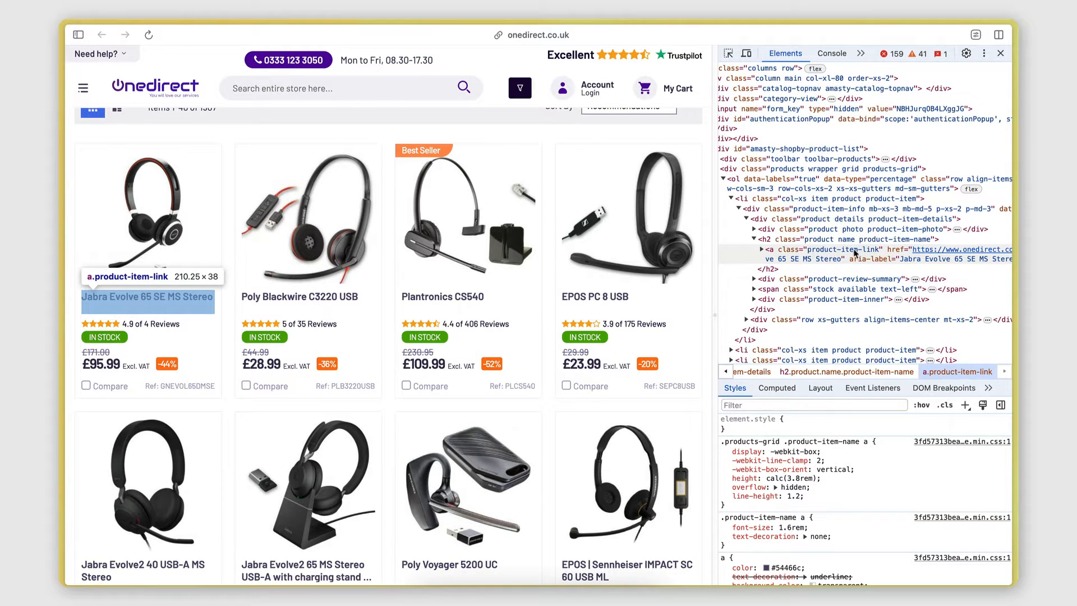
Step: Take the product title link's class from the markup and set the PhantomBuster extractor's CSS selector to .product-item-link
double_click(821, 252)
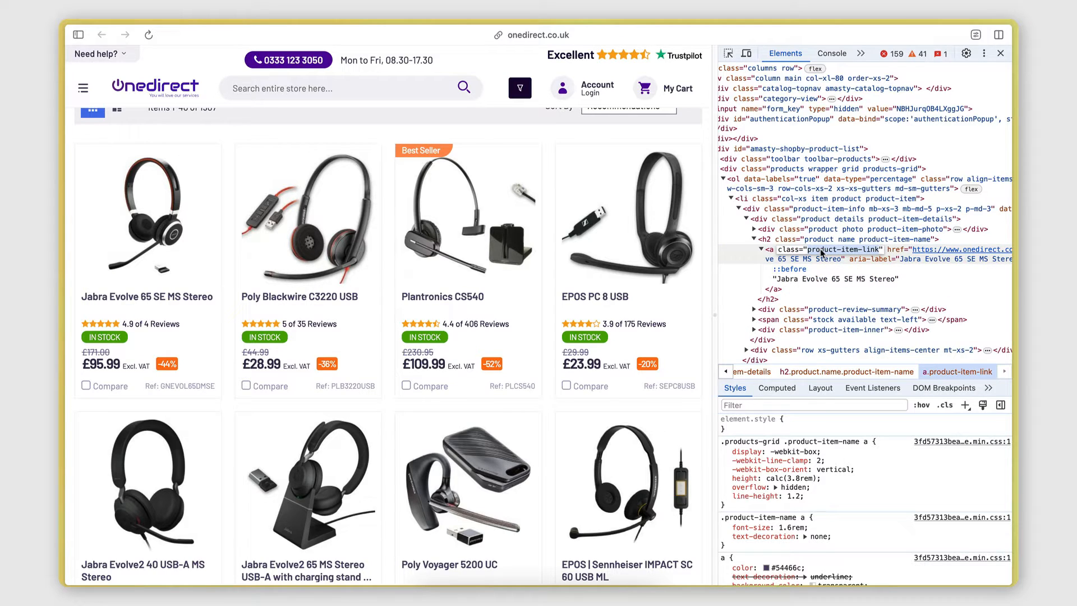
click(78, 34)
click(120, 250)
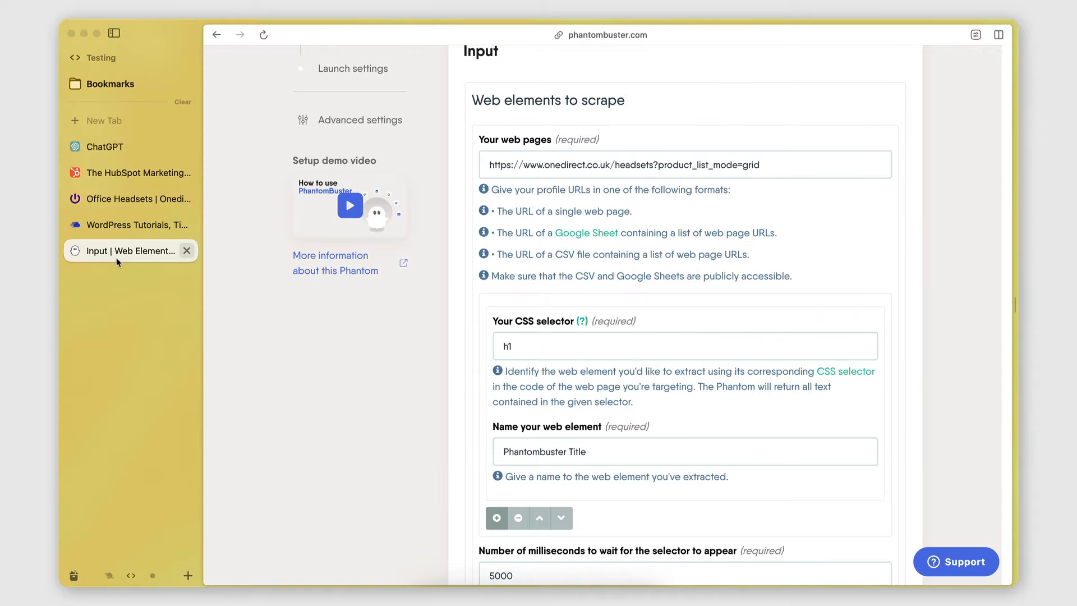
click(527, 350)
key(BackSpace)
key(BackSpace)
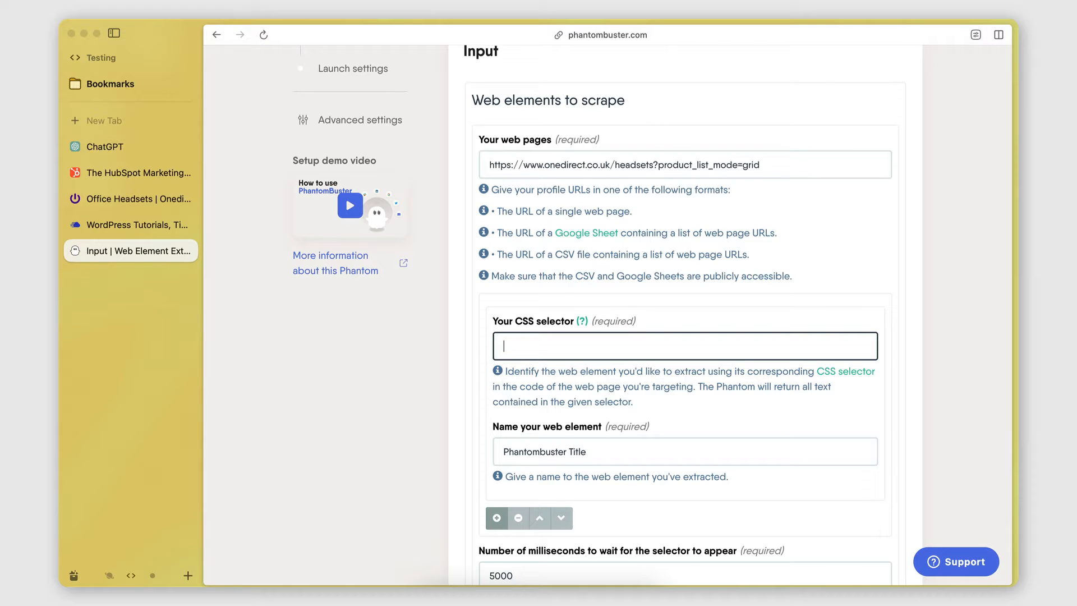
text(.product-item-link)
click(537, 370)
scroll(600, 492, down, 1)
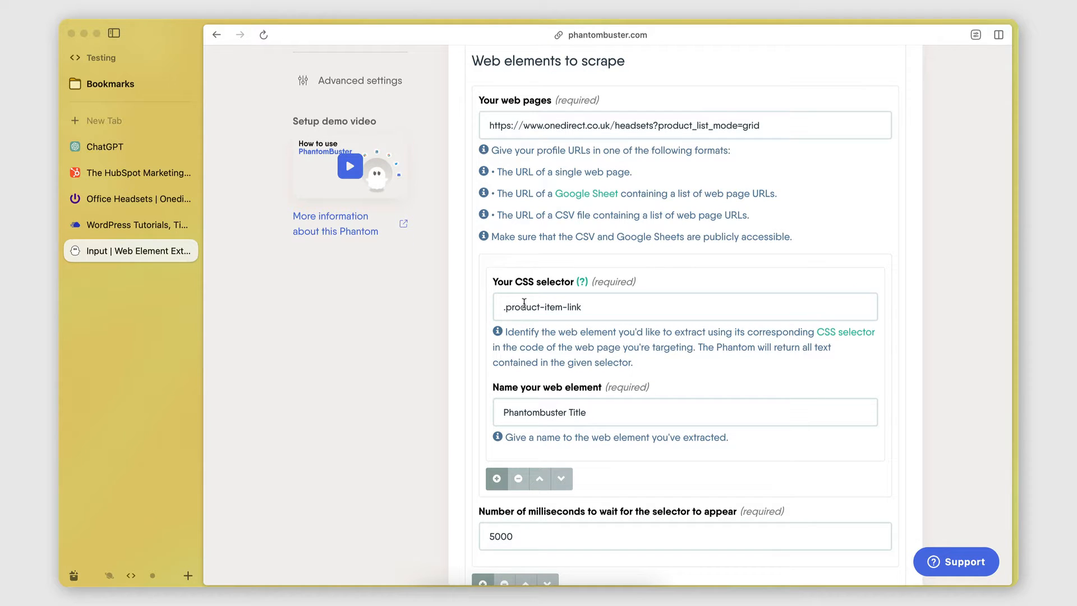
Step: Return to the Onedirect listing and inspect the Poly Blackwire C3220 USB title to check its link class in the markup
click(116, 199)
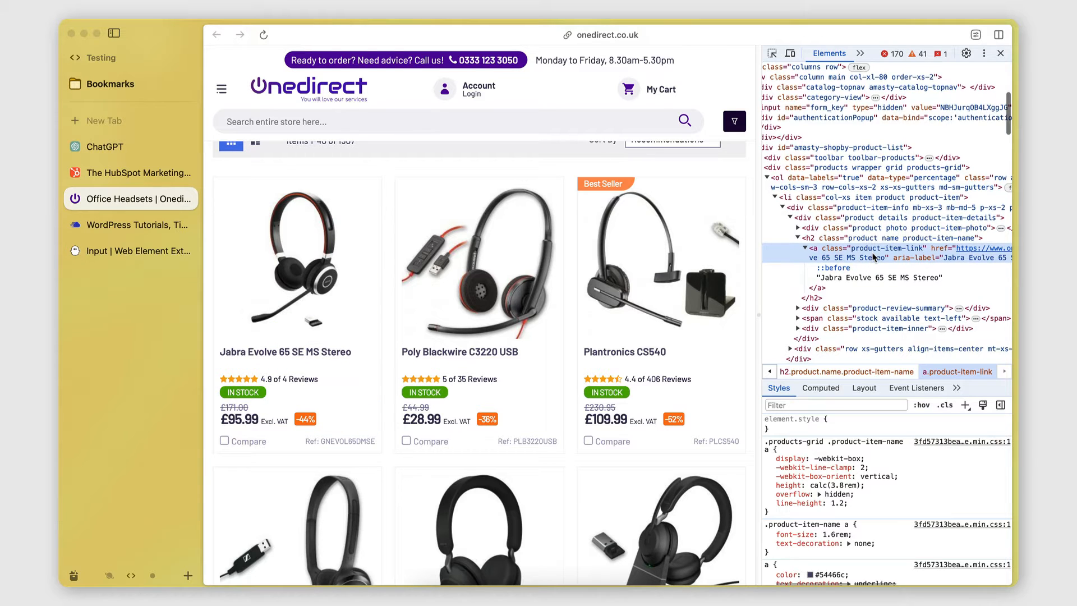
scroll(622, 326, down, 2)
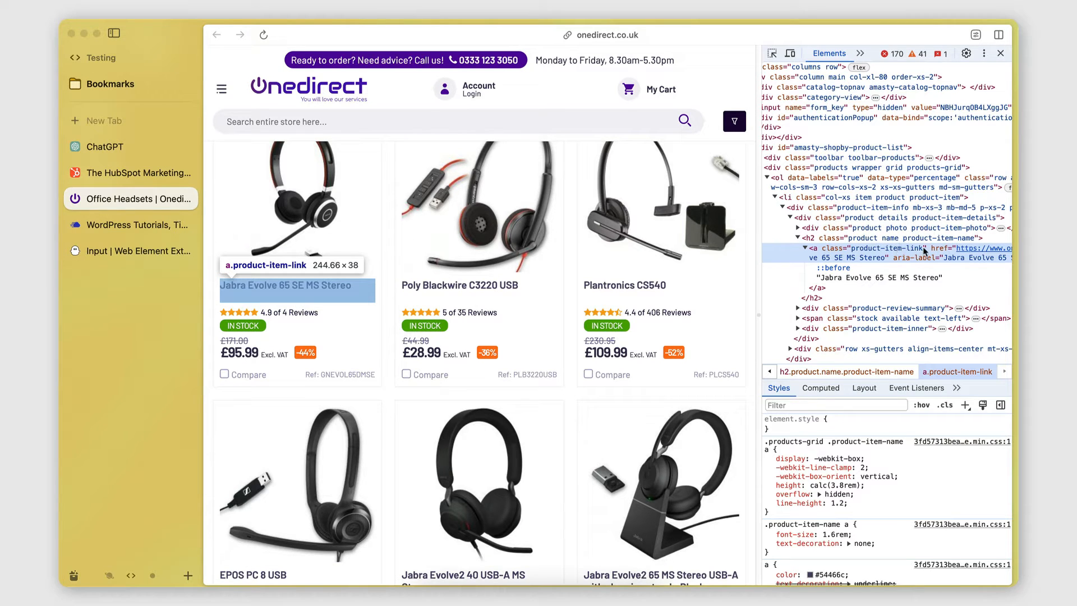
scroll(879, 250, down, 3)
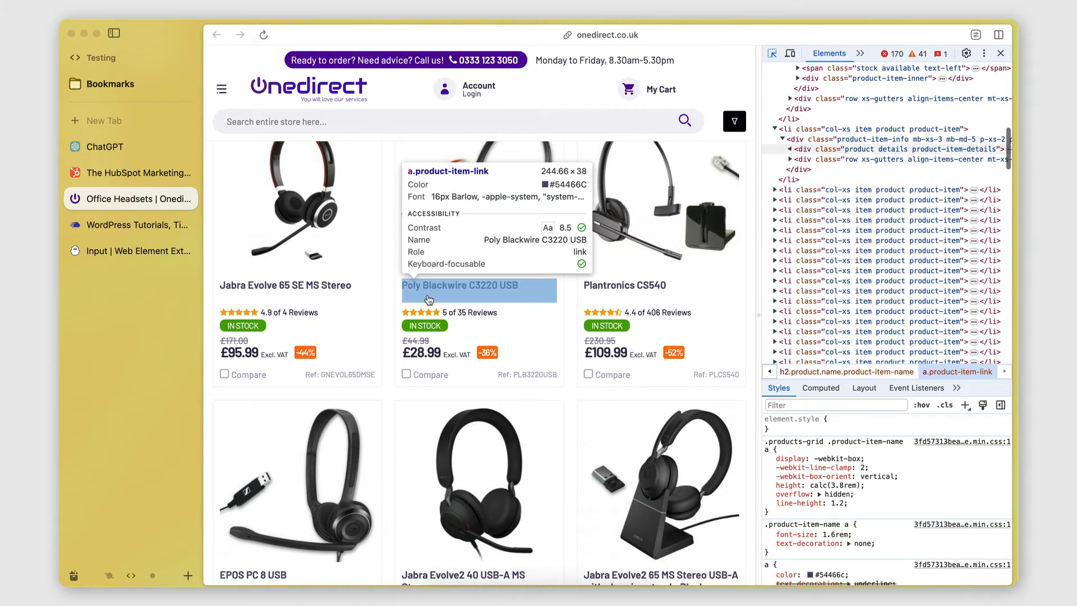
click(429, 293)
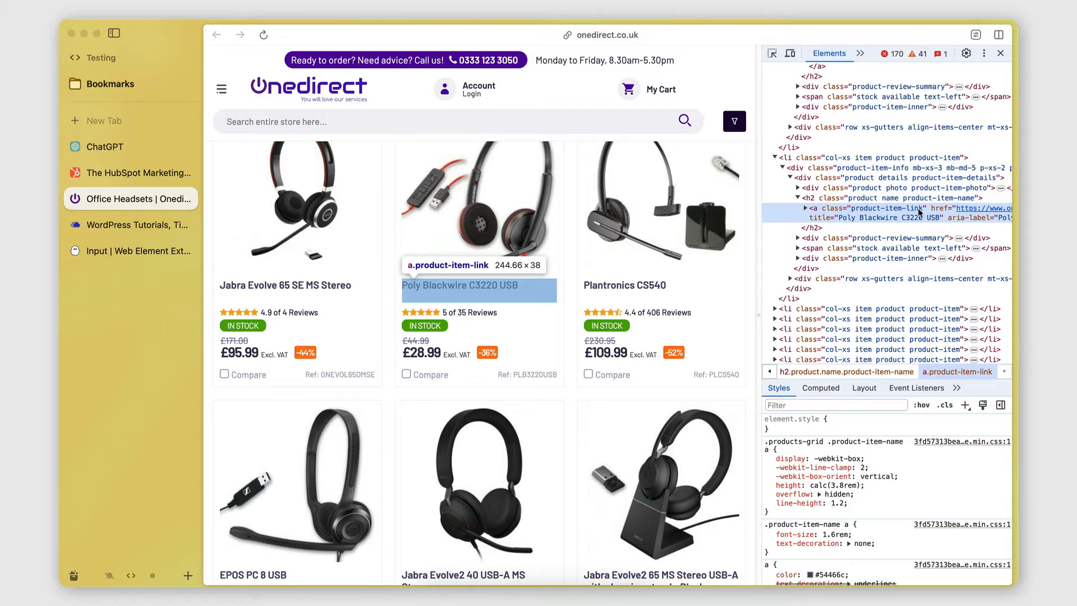
scroll(659, 313, down, 1)
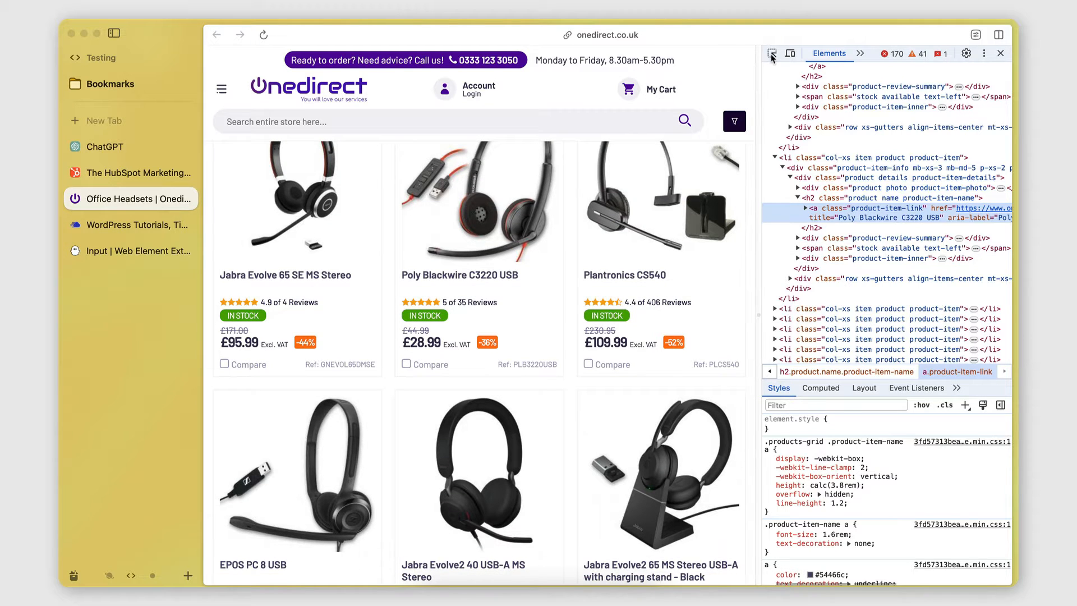
Step: Expand the Plantronics CS540 list item in the markup down to its product name heading to check the title link's class
click(772, 54)
click(751, 222)
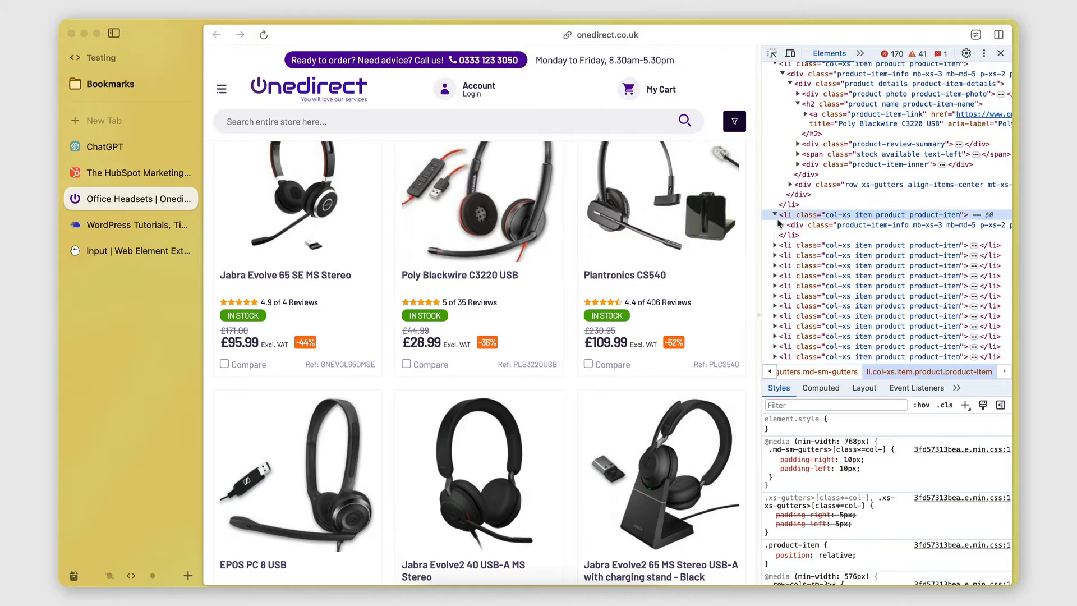
click(783, 225)
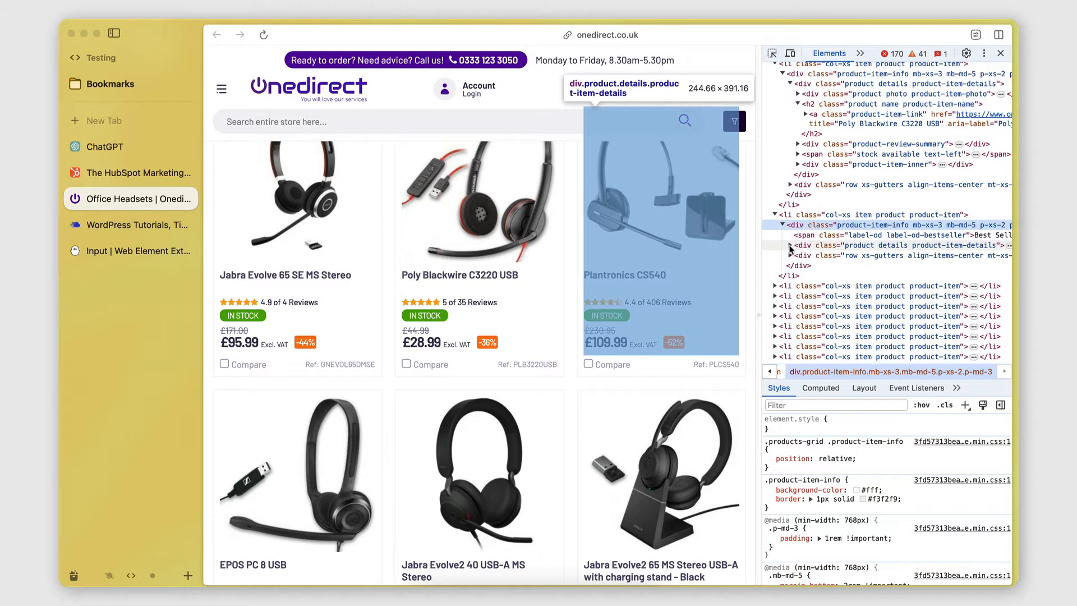
click(790, 246)
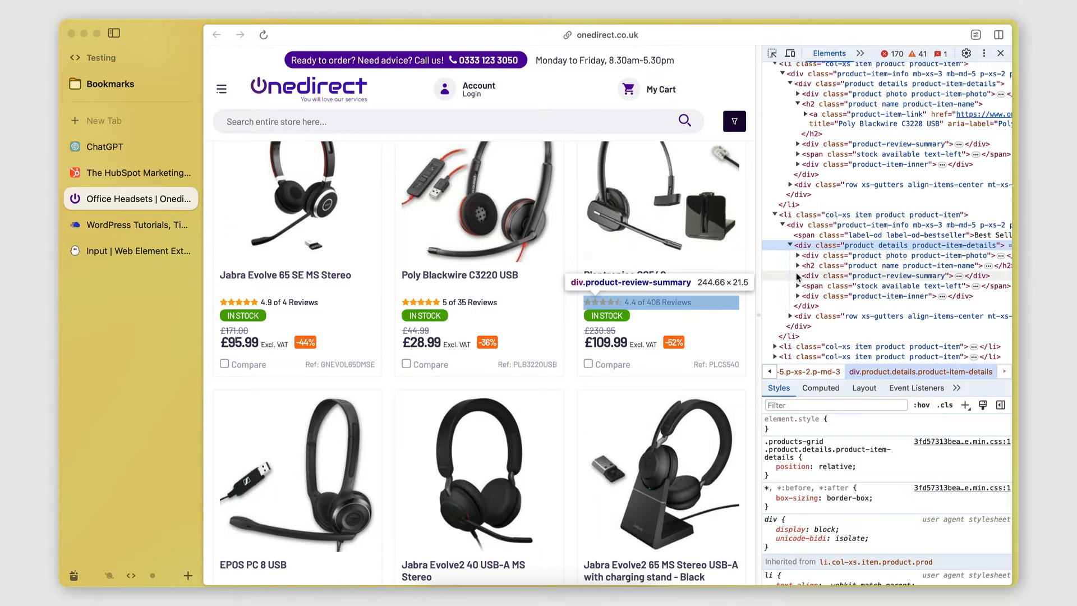
click(802, 266)
click(798, 266)
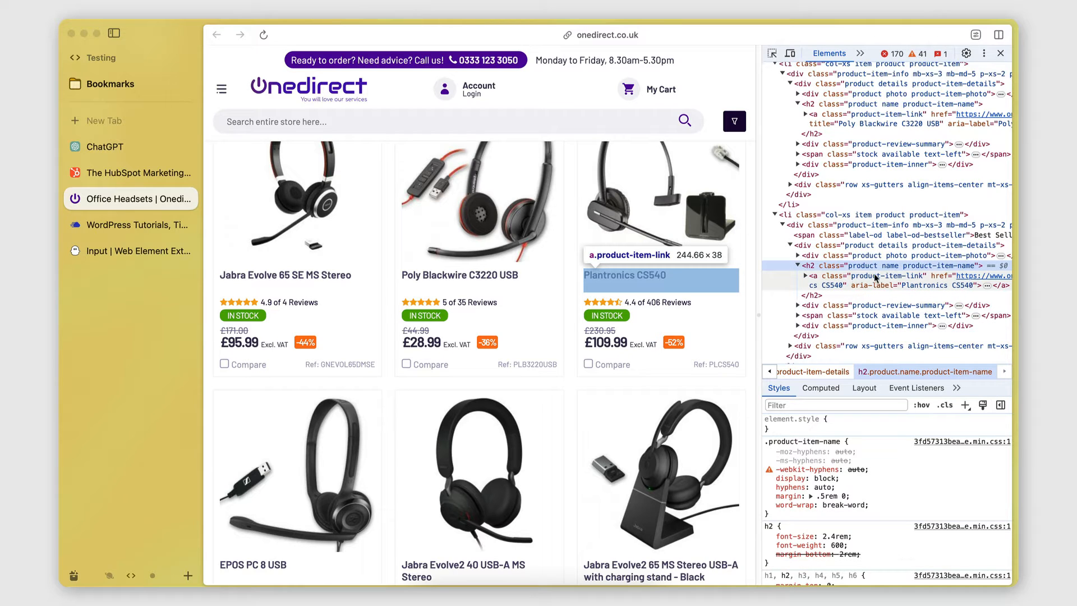
Step: Expand the EPOS PC 8 USB list item in the markup down to its product name heading and check its link class
scroll(898, 269, down, 5)
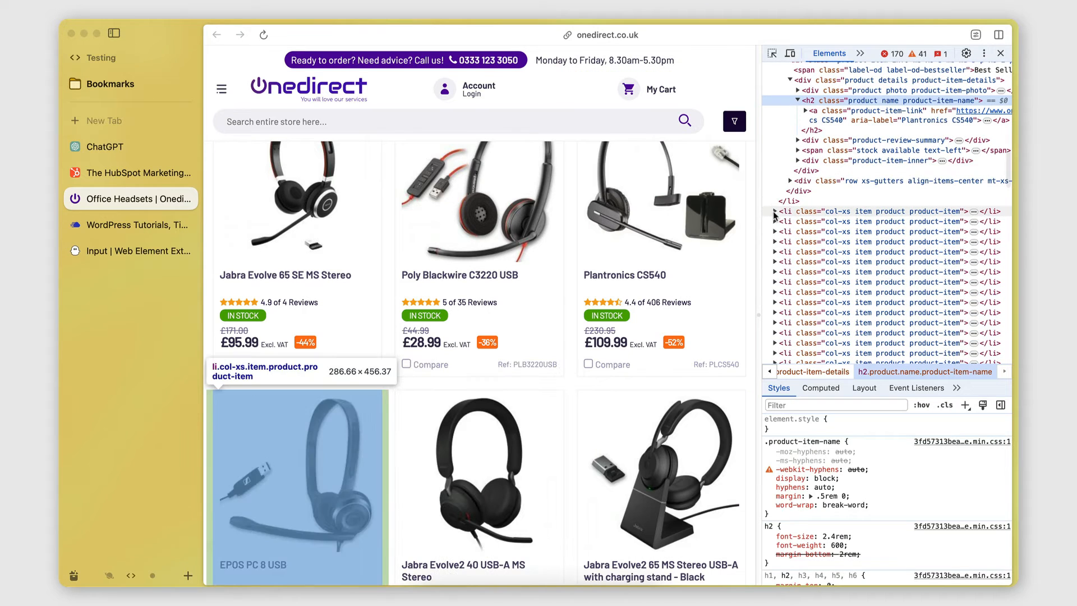
click(774, 211)
click(783, 222)
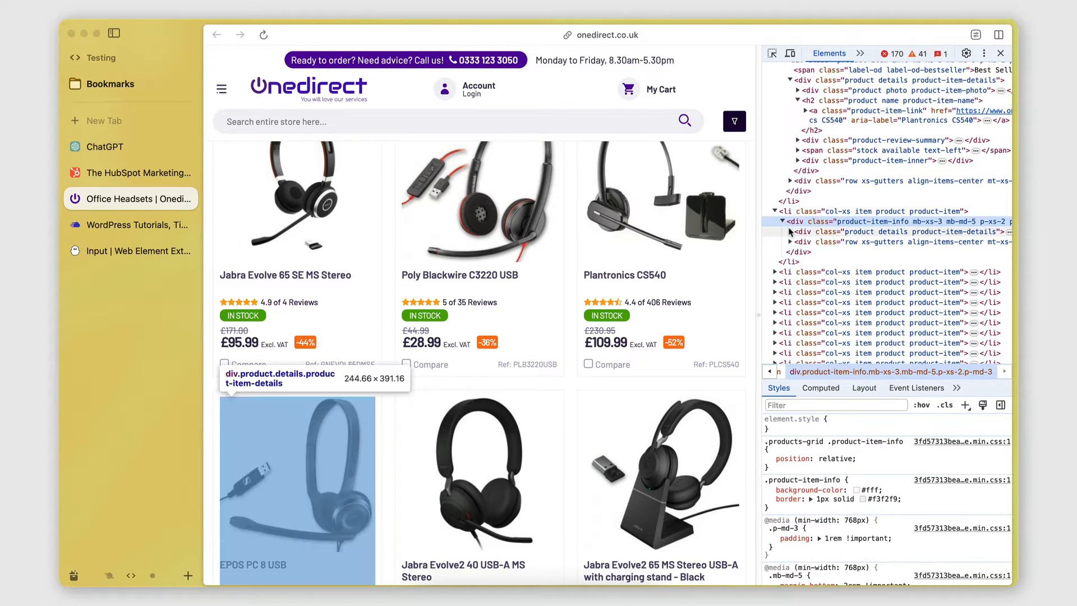
click(791, 231)
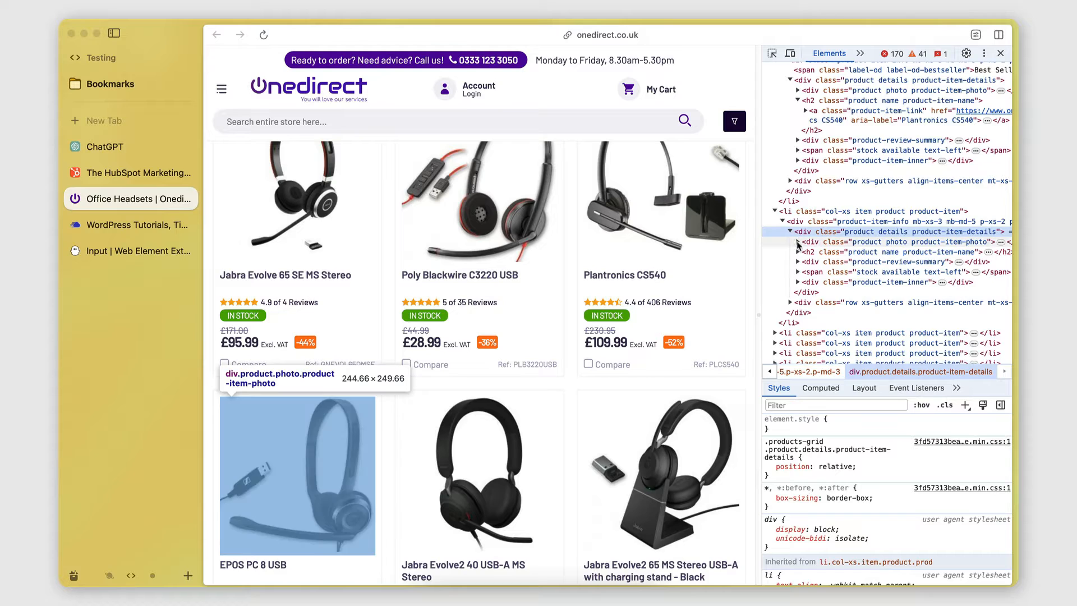
click(797, 253)
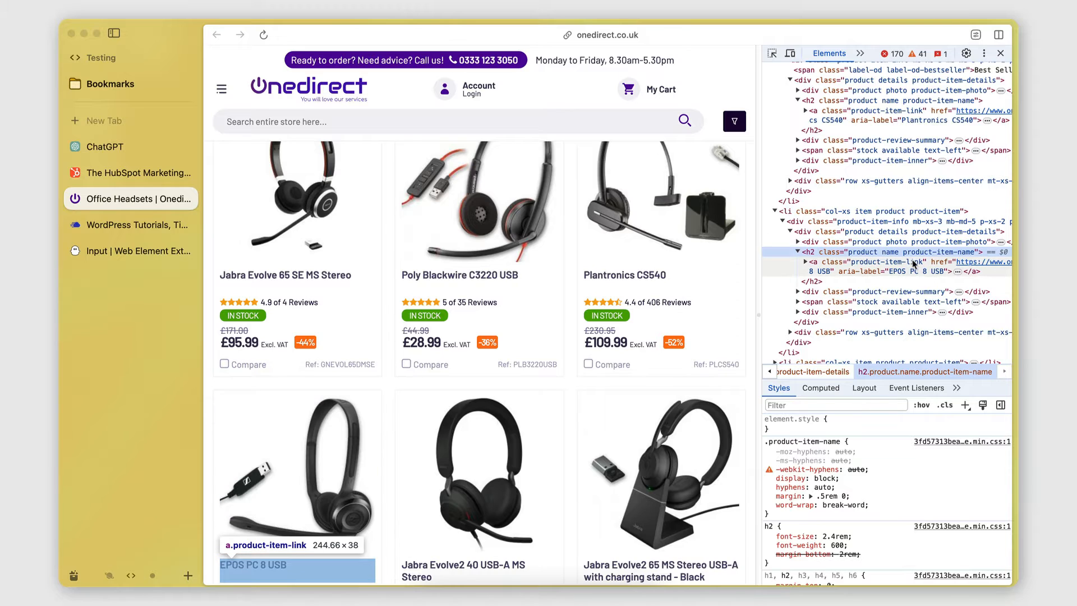
Step: Return to the PhantomBuster extractor and name the web element for the .product-item-link selector product-link
click(129, 250)
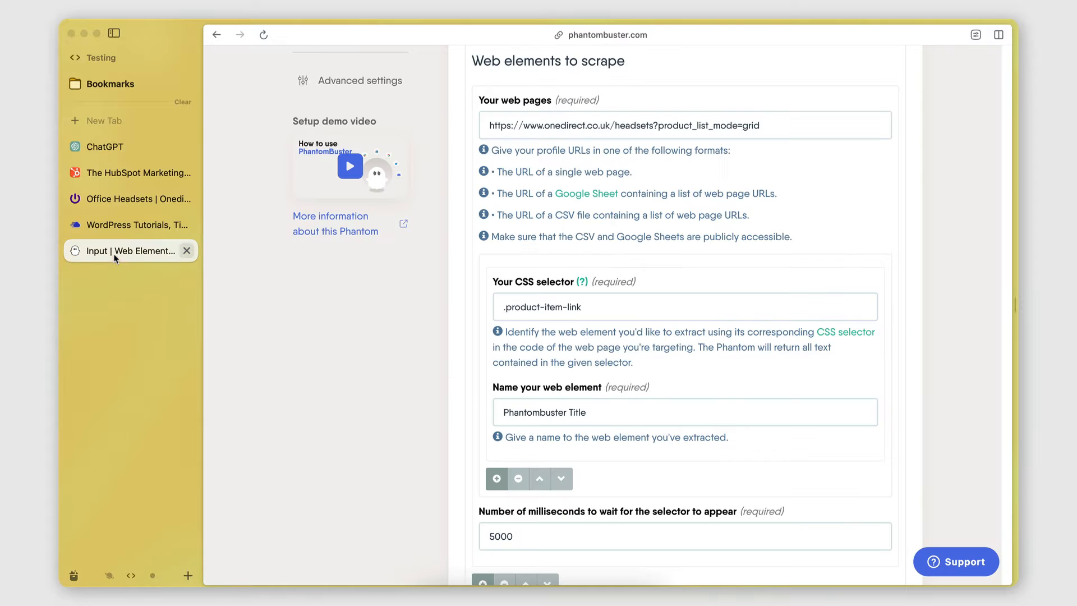
drag(504, 307, 582, 307)
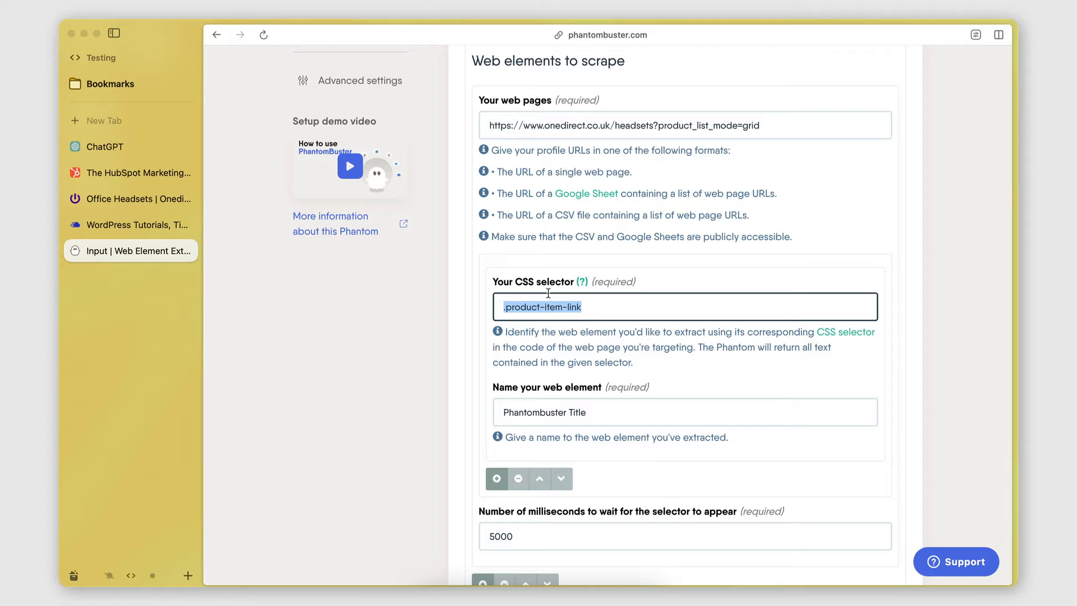
click(537, 348)
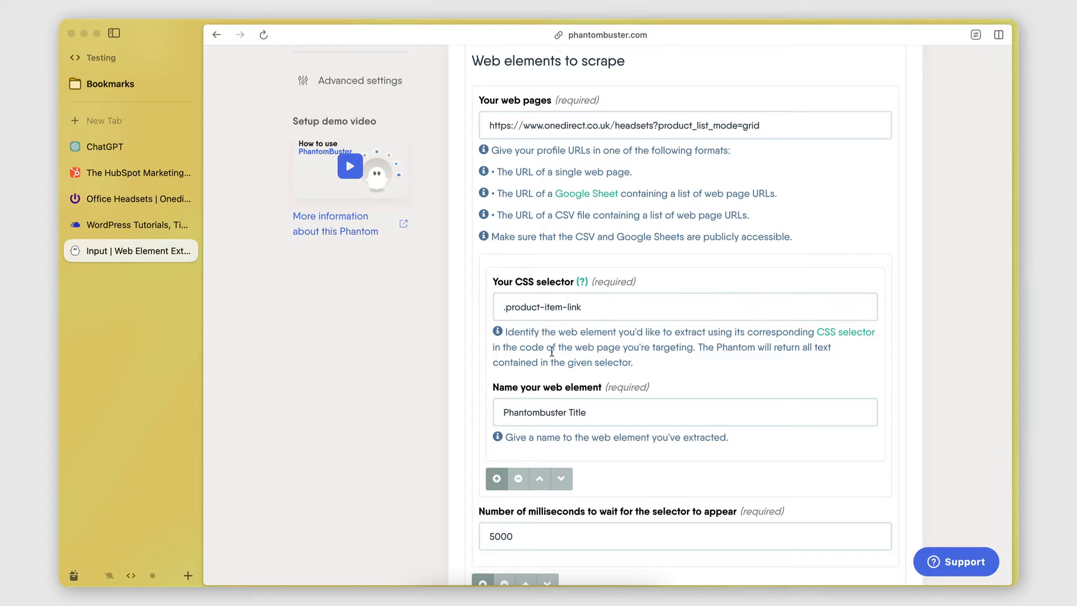
scroll(567, 359, down, 2)
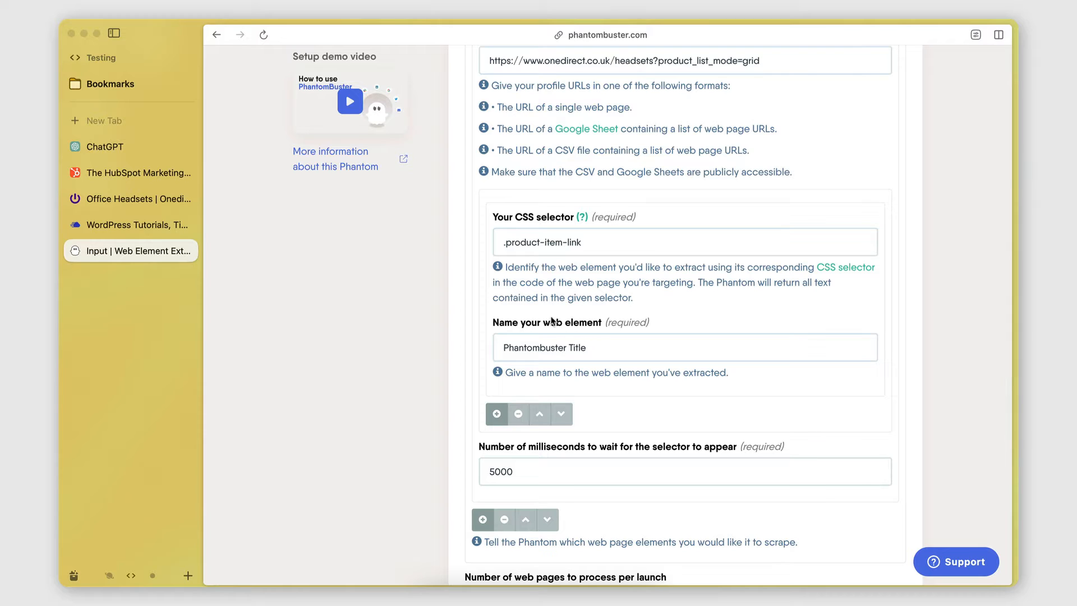
drag(501, 348, 590, 351)
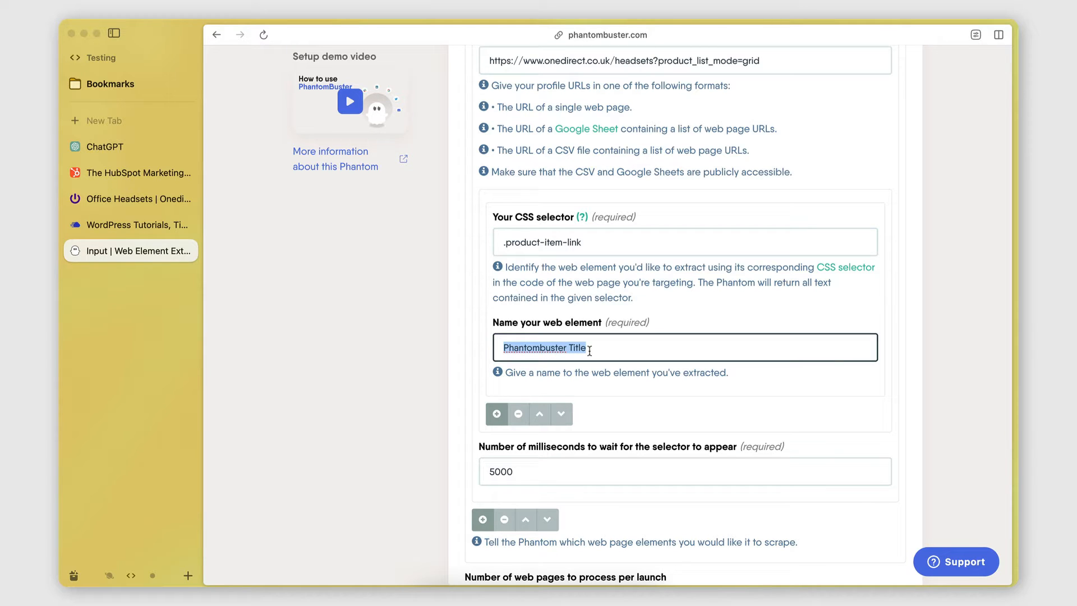
text(por)
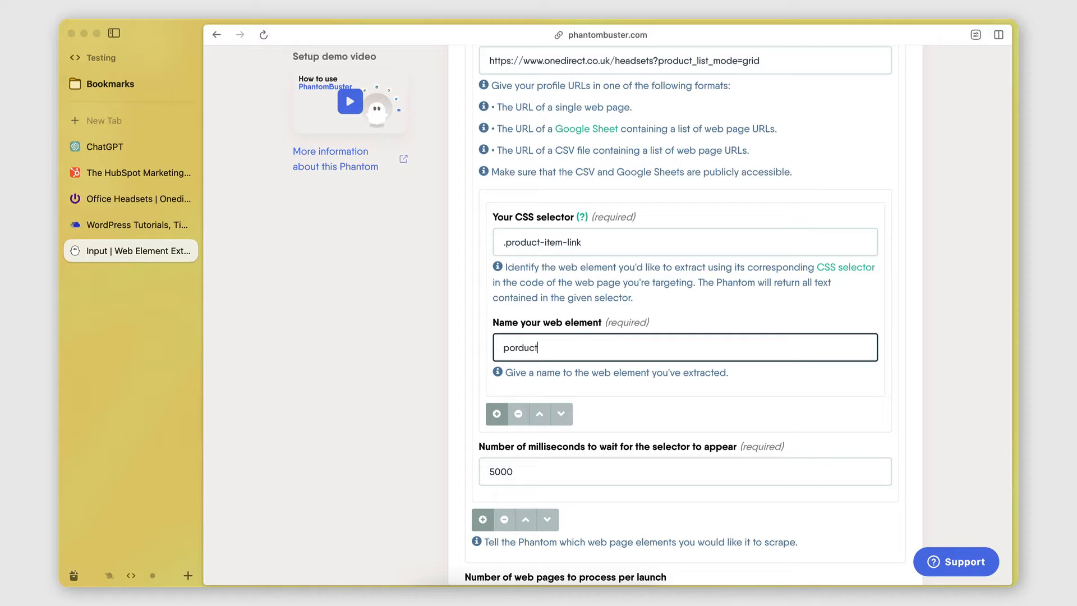
text(duct)
click(730, 394)
scroll(561, 381, up, 1)
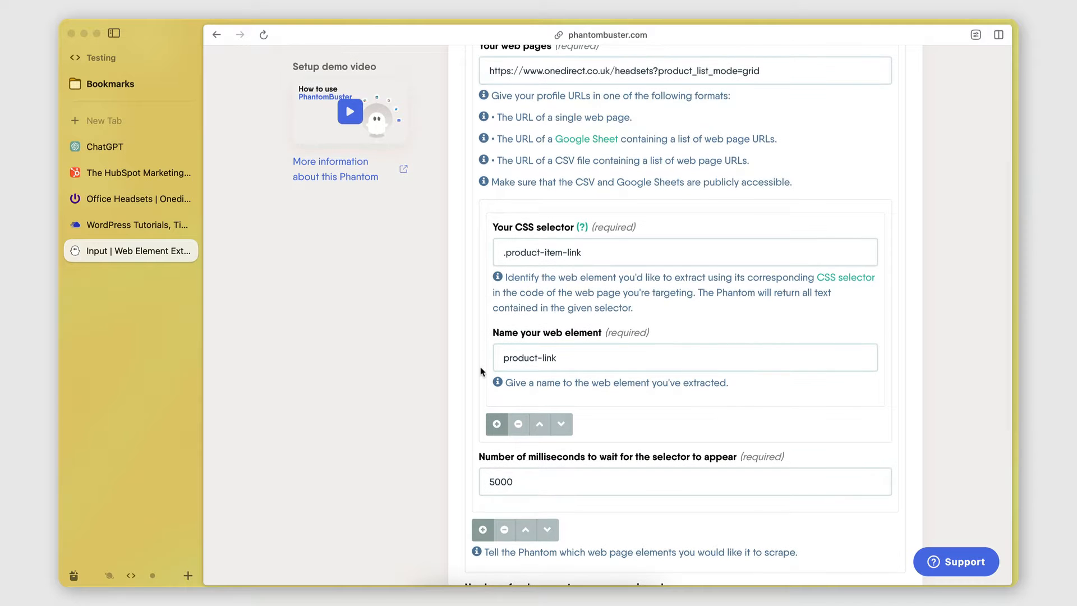
Step: Add a second CSS selector block below the product-link element and remove the extra block again
click(498, 424)
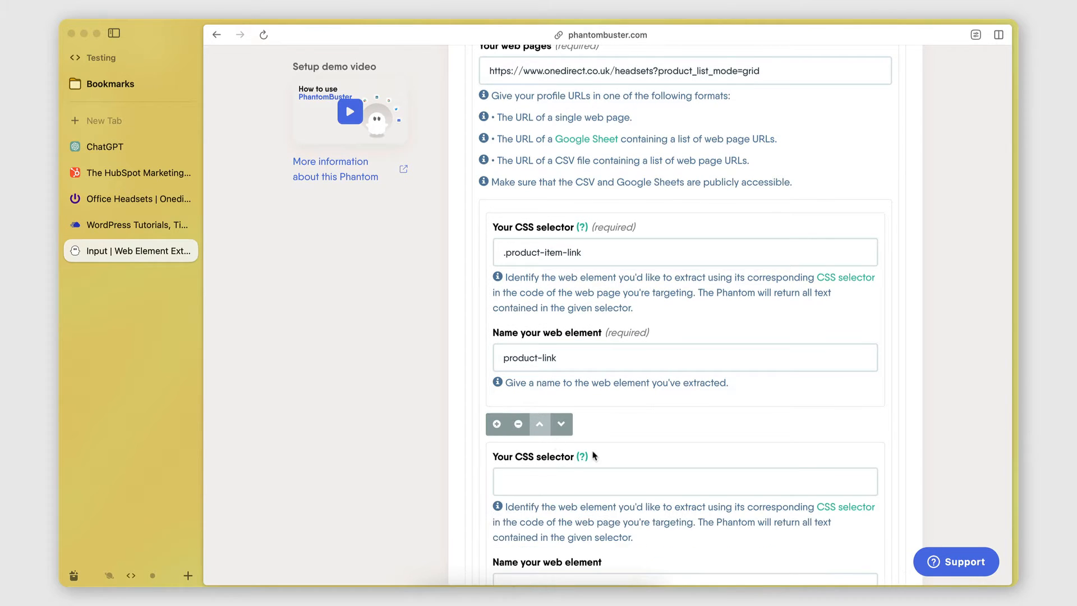
scroll(561, 336, down, 5)
scroll(653, 320, up, 1)
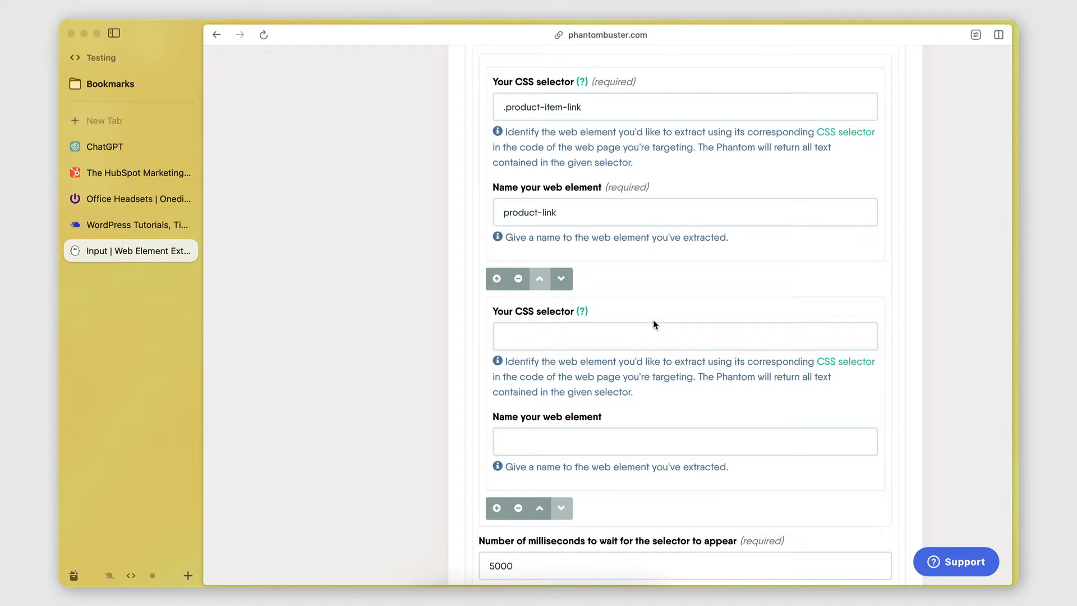
scroll(572, 443, up, 4)
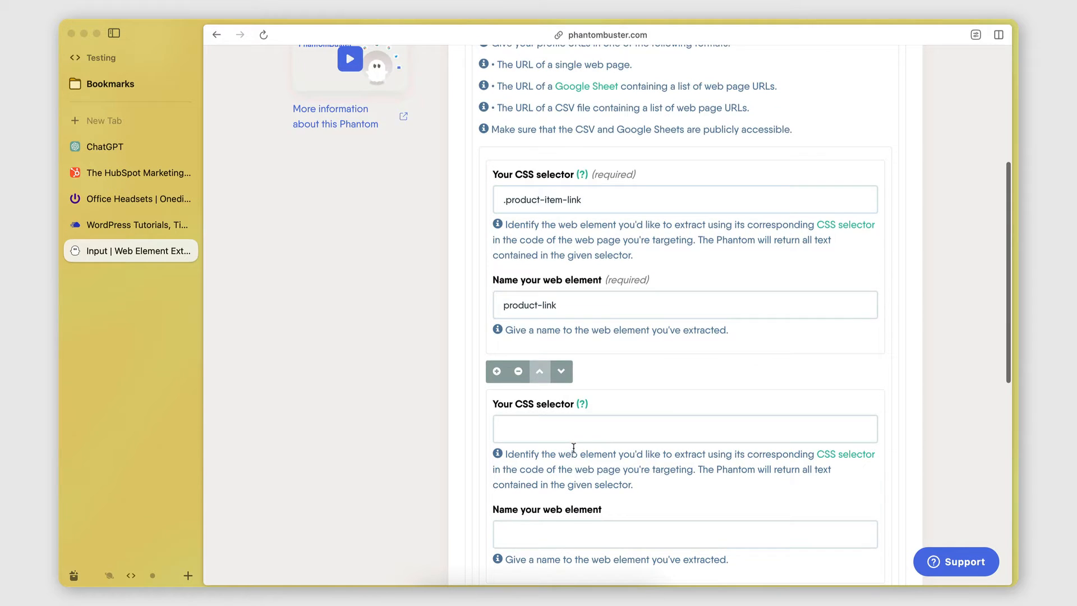
click(516, 384)
Step: Examine the number of milliseconds the extractor waits for the selector to appear
scroll(681, 449, down, 6)
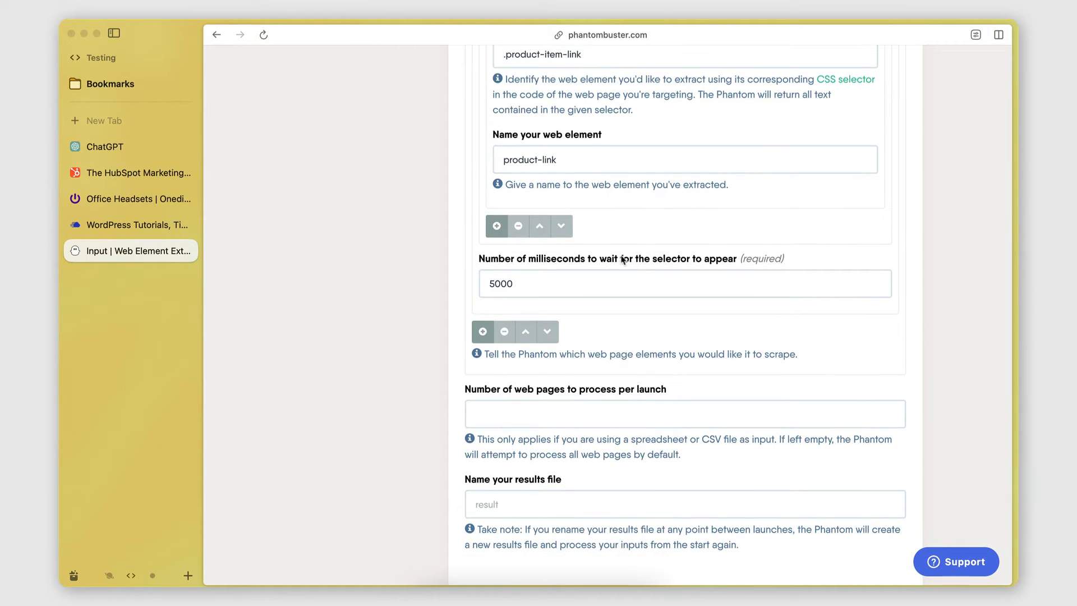
click(486, 283)
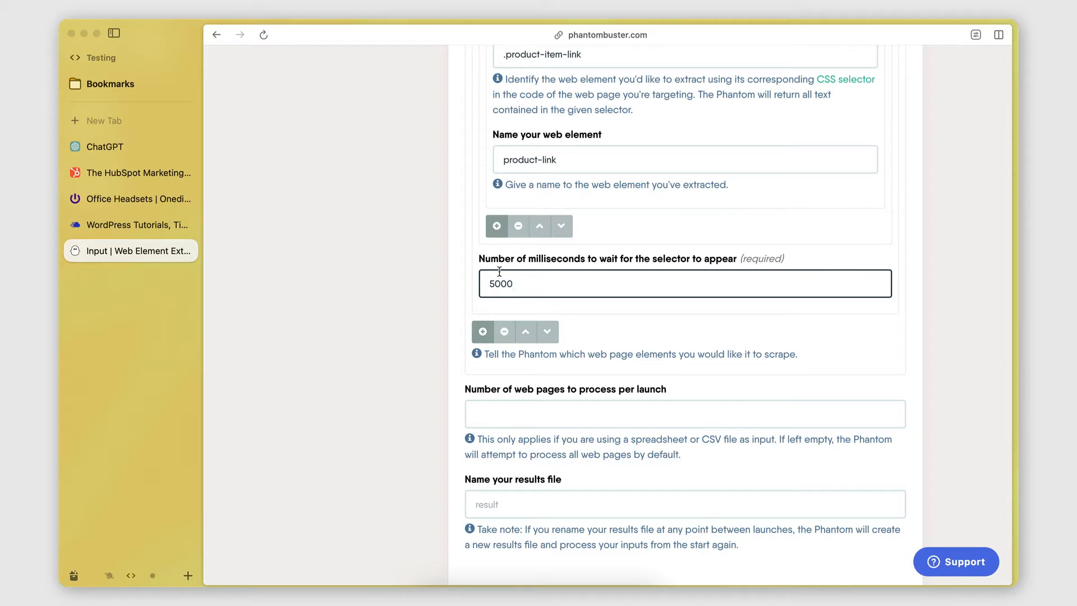
scroll(499, 272, up, 3)
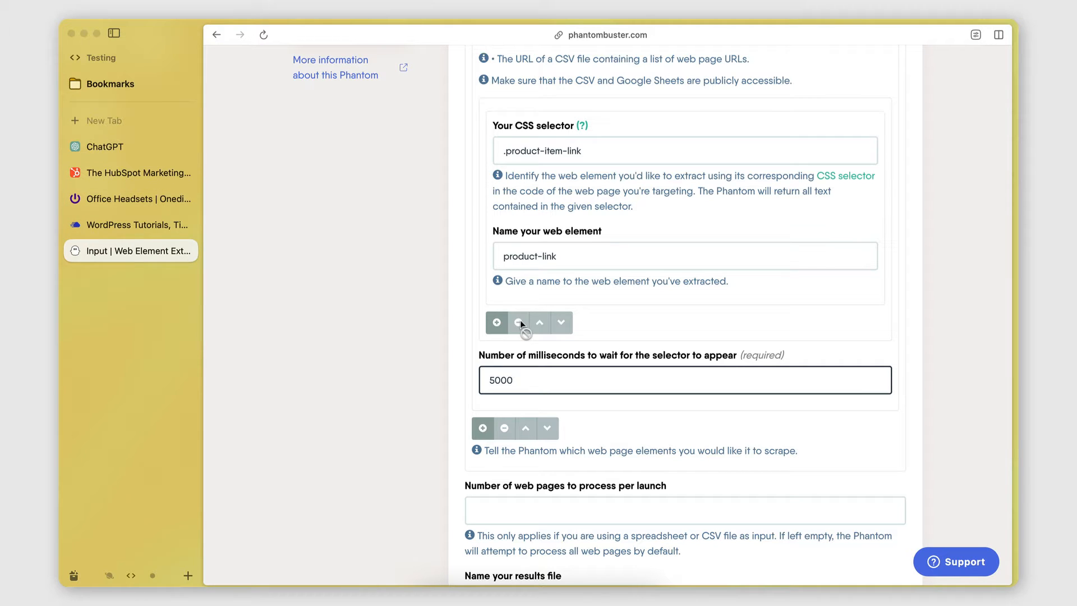
drag(487, 384, 522, 384)
click(522, 385)
double_click(506, 380)
click(554, 400)
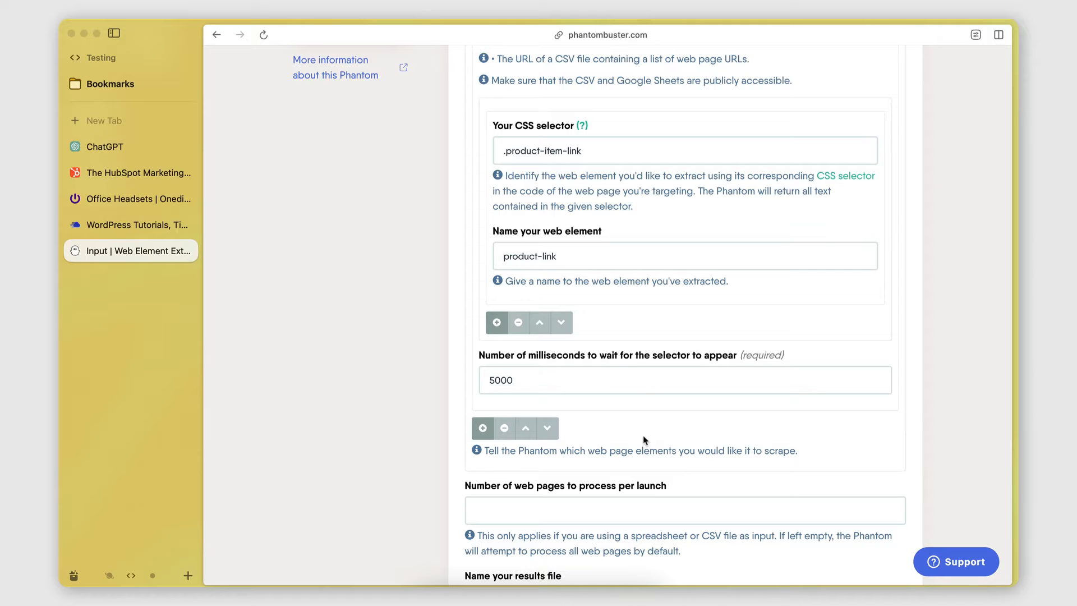
Step: Leave the pages per launch and results file name empty and save the extractor's input settings
scroll(645, 440, down, 5)
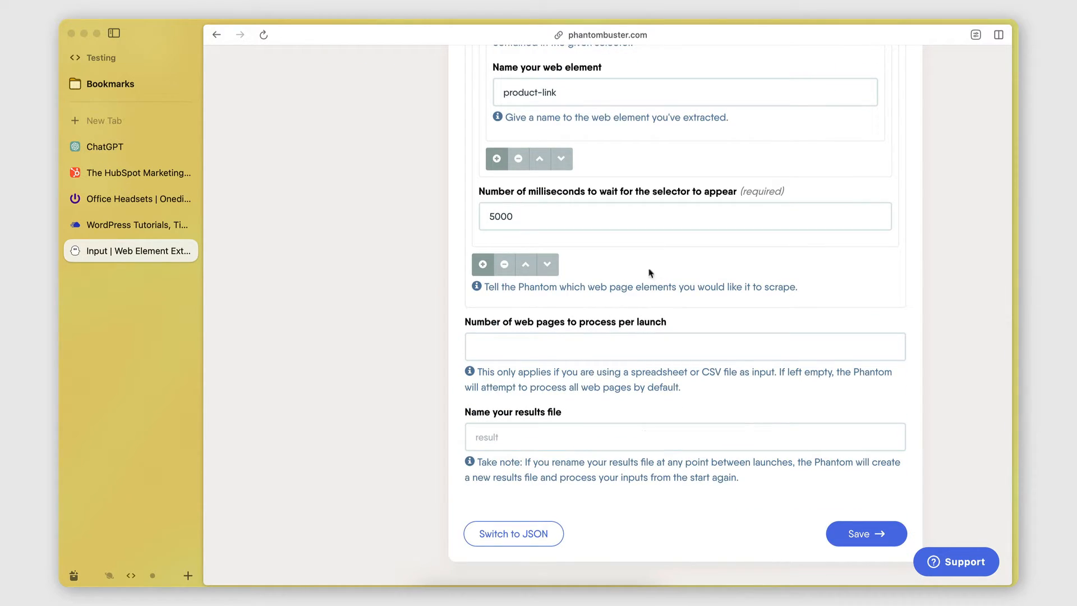
scroll(640, 338, down, 1)
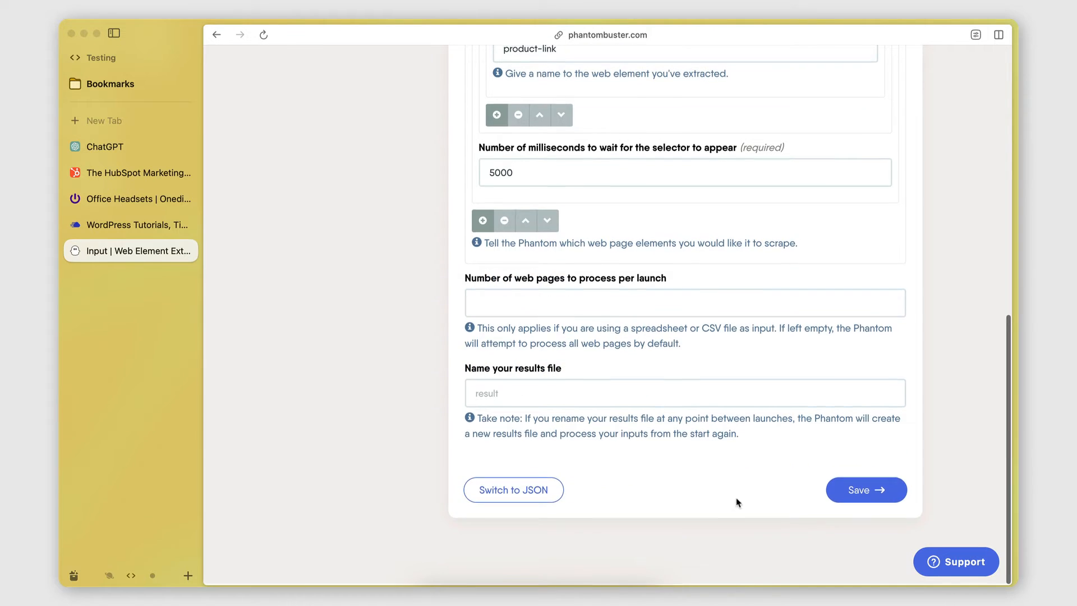
click(854, 492)
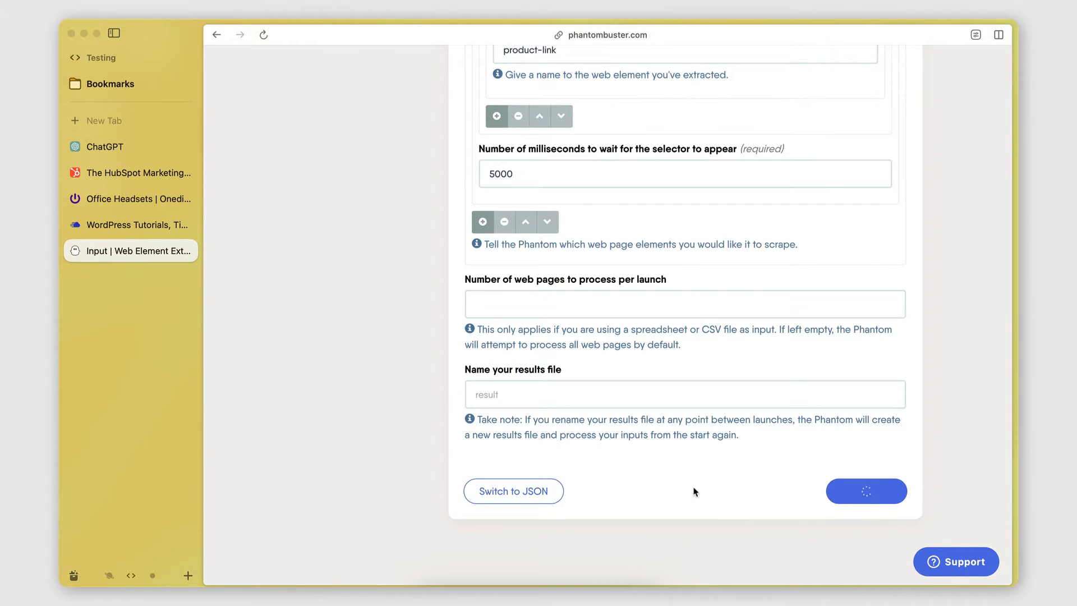
click(813, 108)
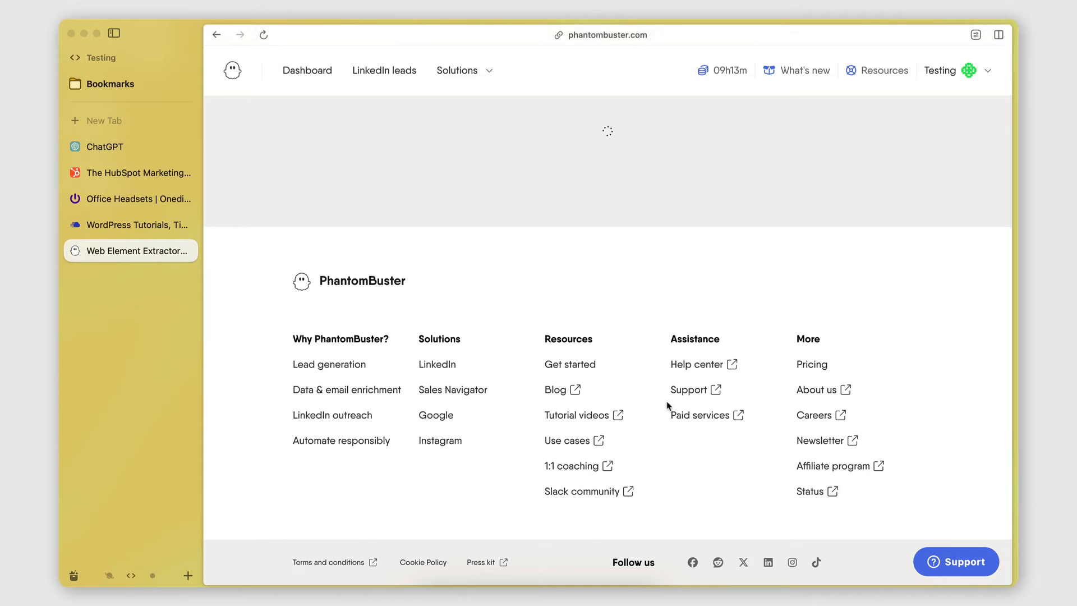
Step: Launch the Untitled Web Element Extractor and bring up its results table
scroll(666, 404, down, 2)
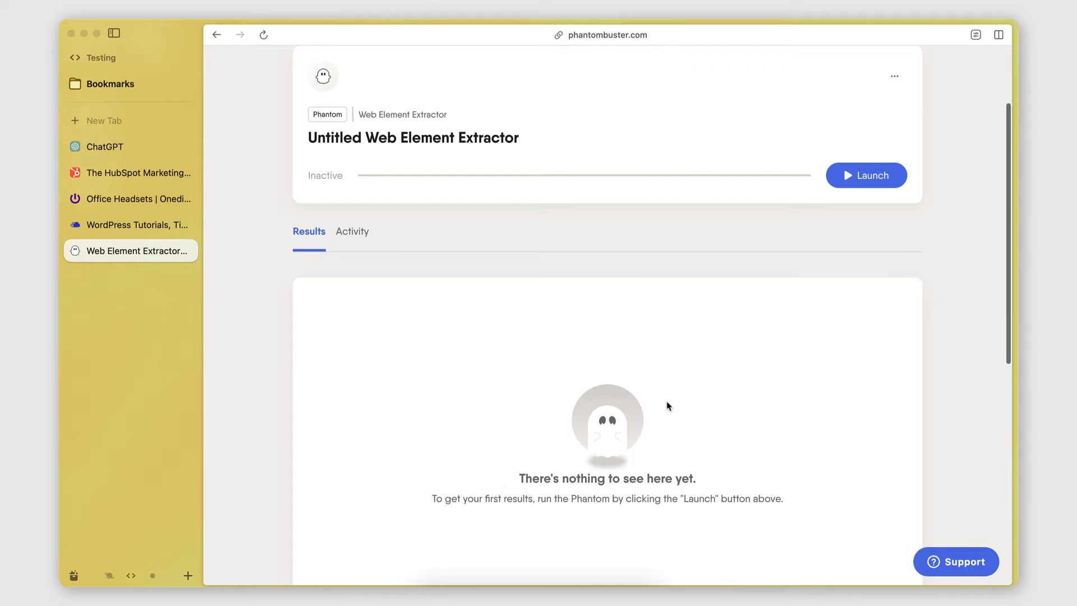
click(870, 182)
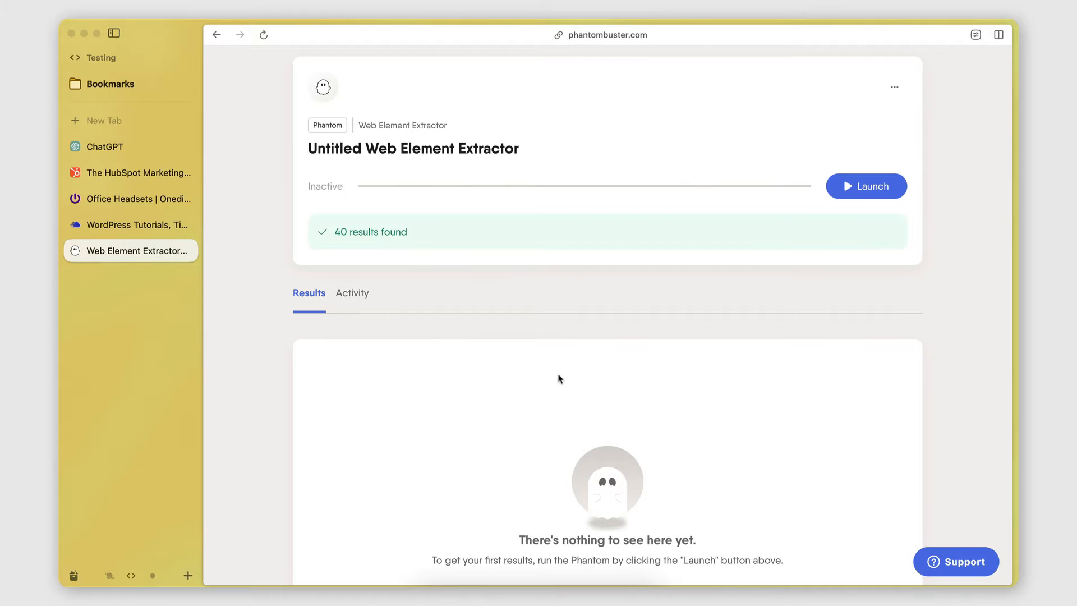
scroll(559, 377, down, 5)
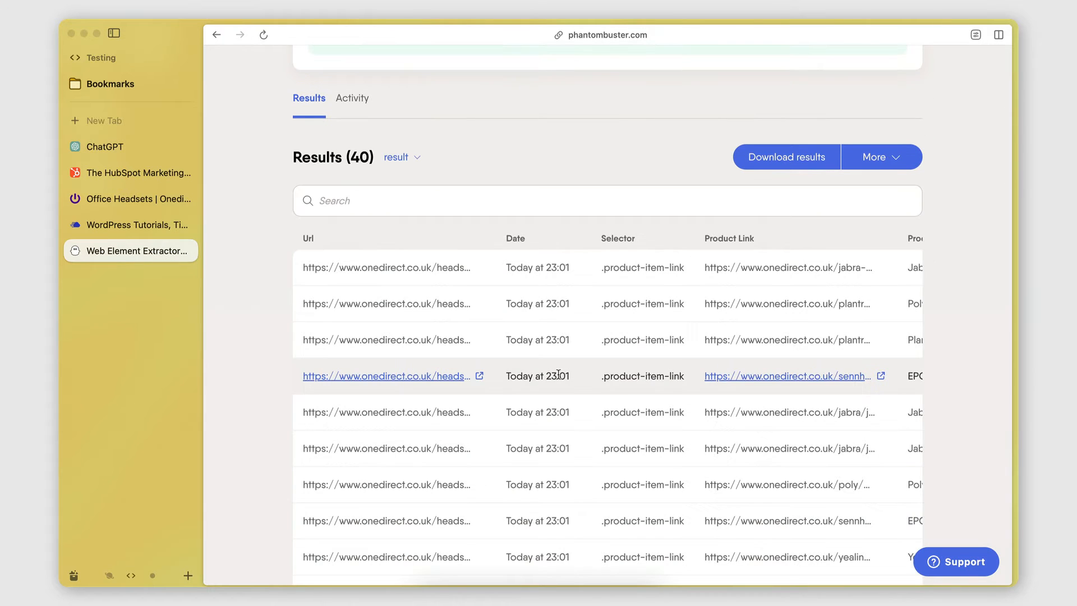
Step: Open the source URL of the first result to check the scraped page, and return to the extractor results
click(385, 268)
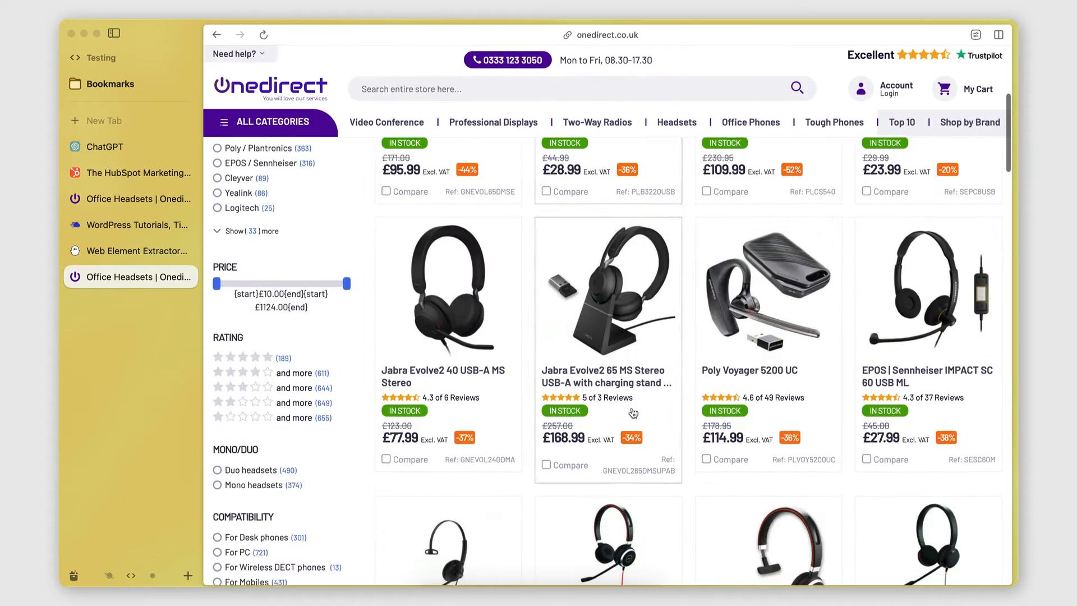
click(85, 252)
scroll(481, 390, down, 5)
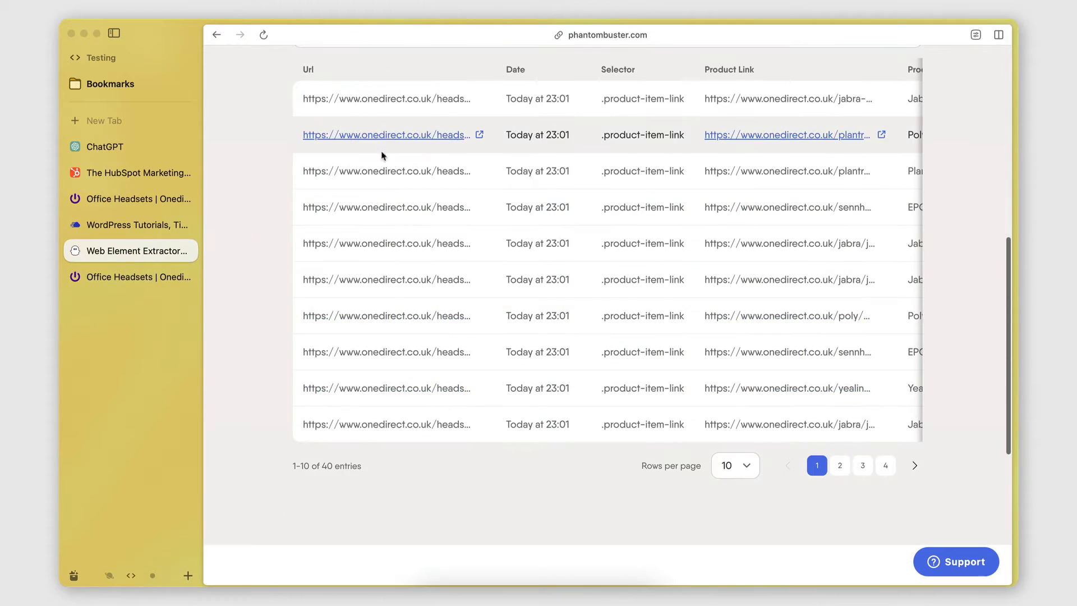
Step: Examine the selector, product link and product link text content columns of the results table
scroll(392, 168, up, 2)
scroll(393, 302, right, 3)
scroll(415, 254, up, 3)
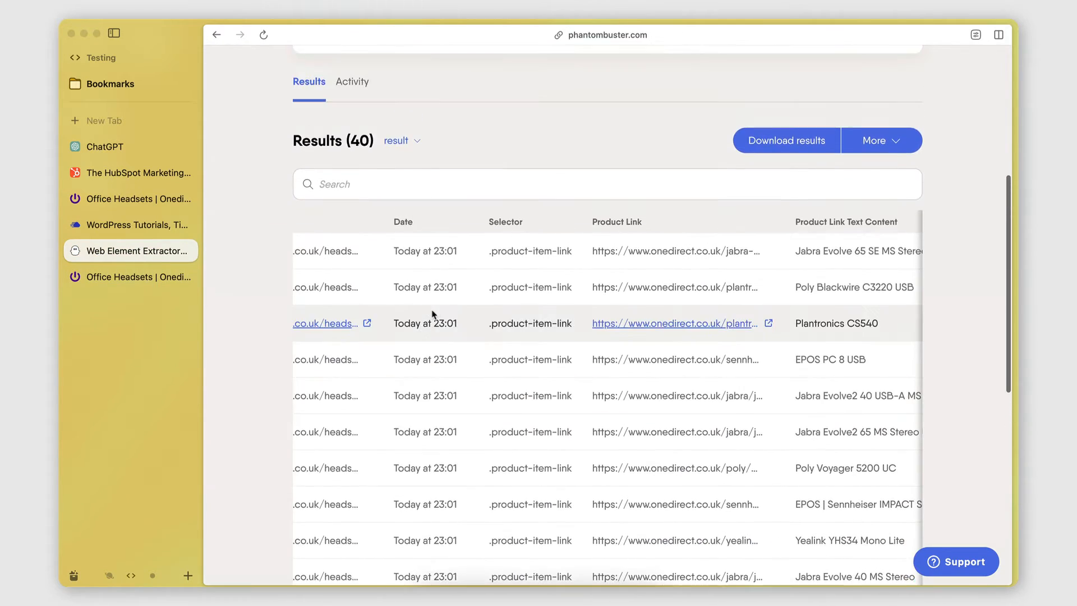
scroll(415, 254, right, 2)
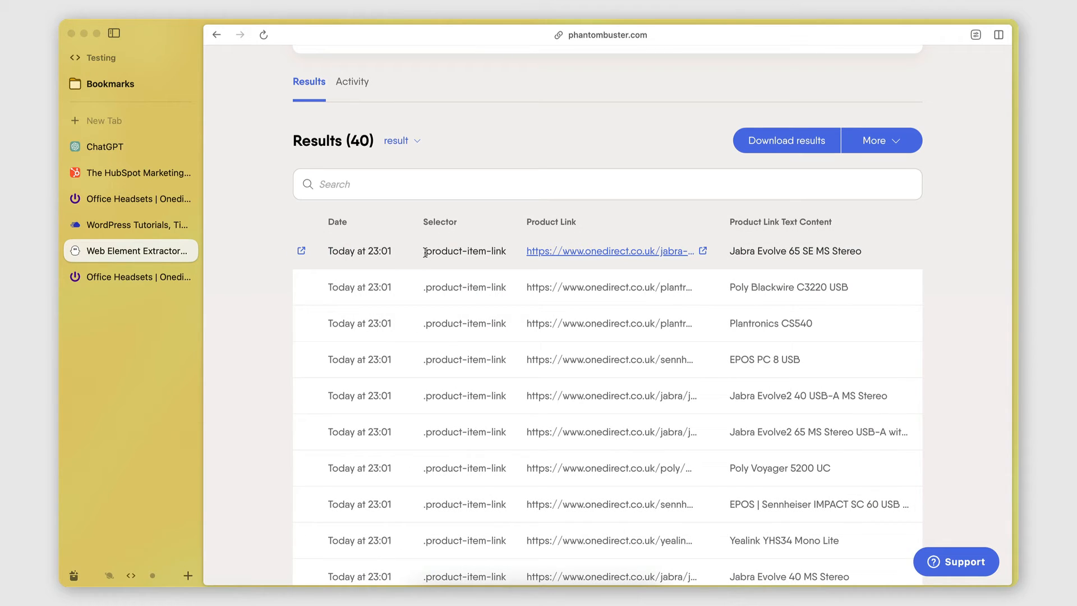
scroll(494, 314, down, 3)
scroll(460, 225, up, 2)
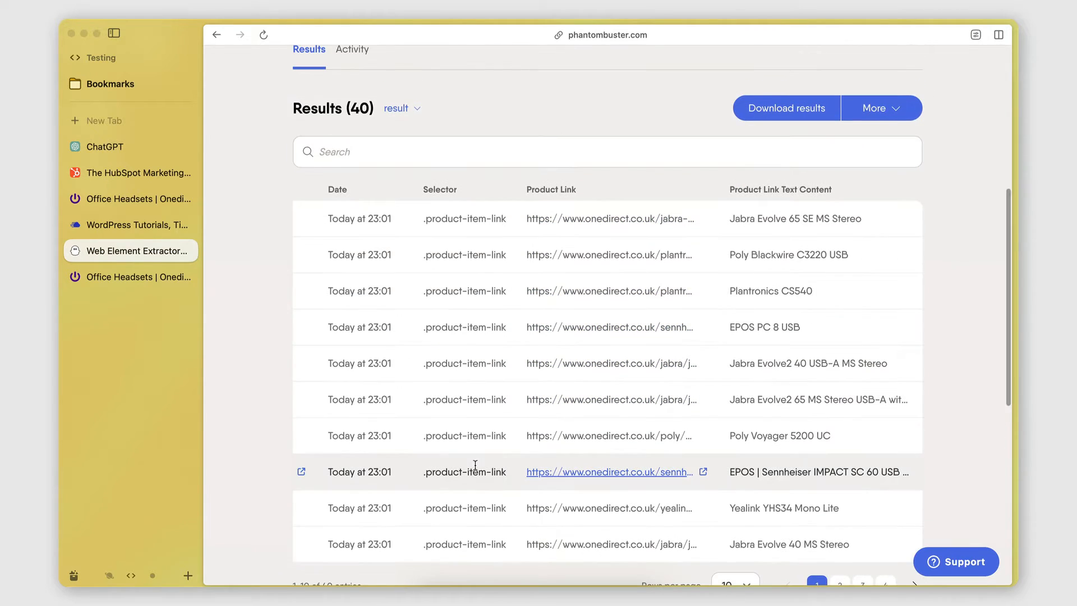
Step: Check the scraped product links of the Jabra Evolve 65 SE MS Stereo and Poly Blackwire C3220 USB results, returning to the results table
click(623, 223)
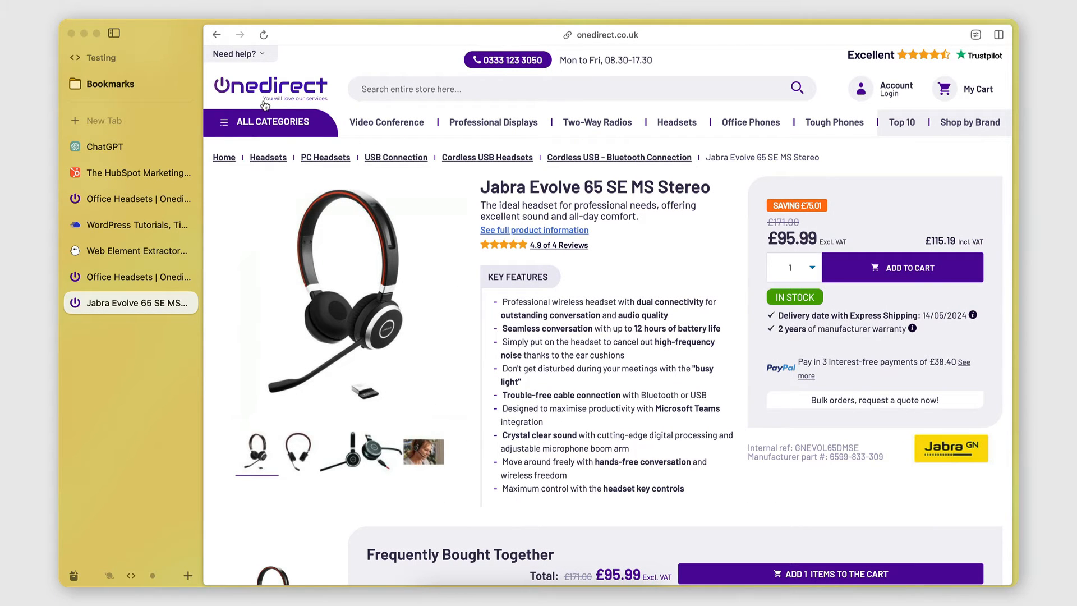
click(213, 31)
click(667, 259)
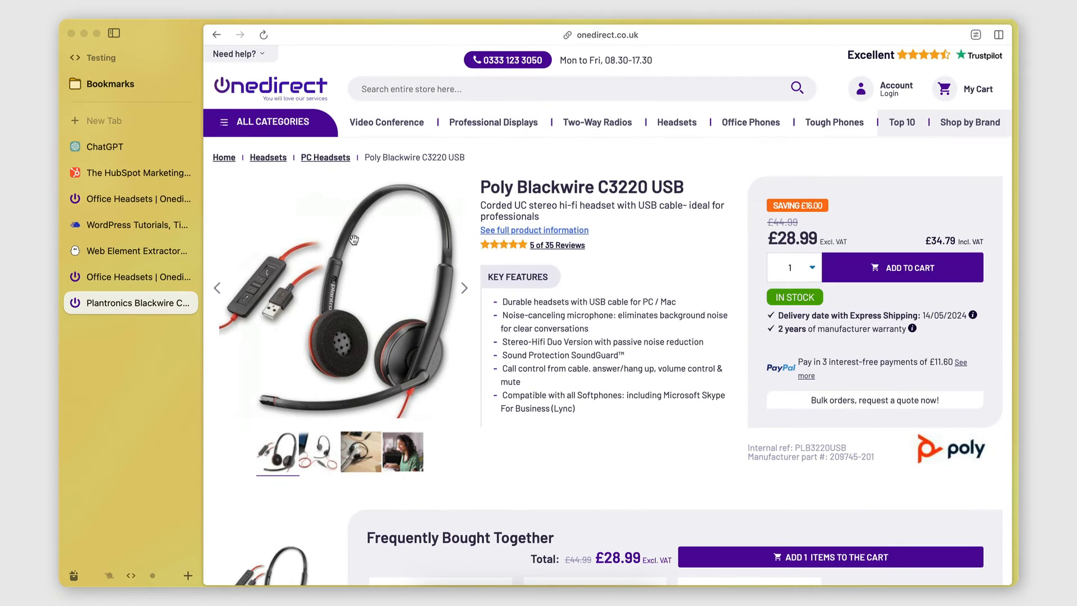
click(216, 34)
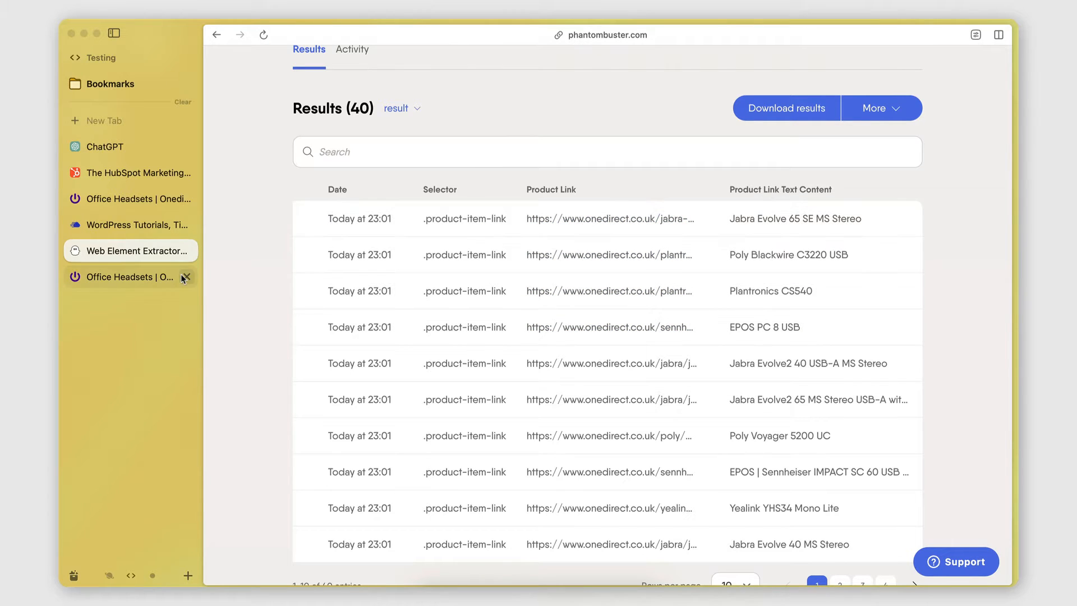
Step: On the inspected Onedirect headsets page, expand the EPOS PC 8 USB product-item-link element and examine its link address and text
click(98, 198)
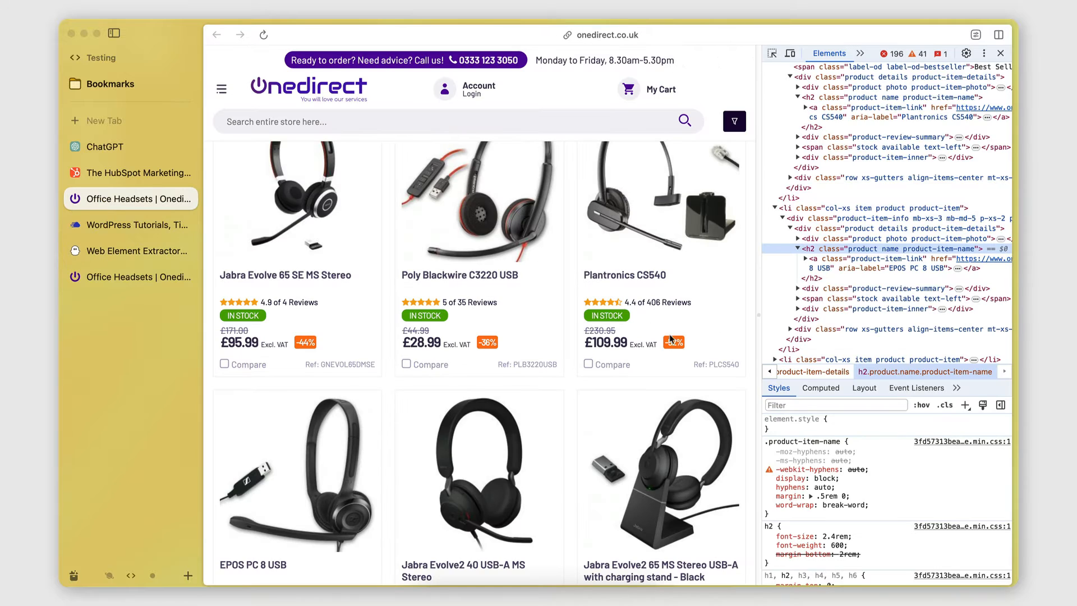
click(806, 259)
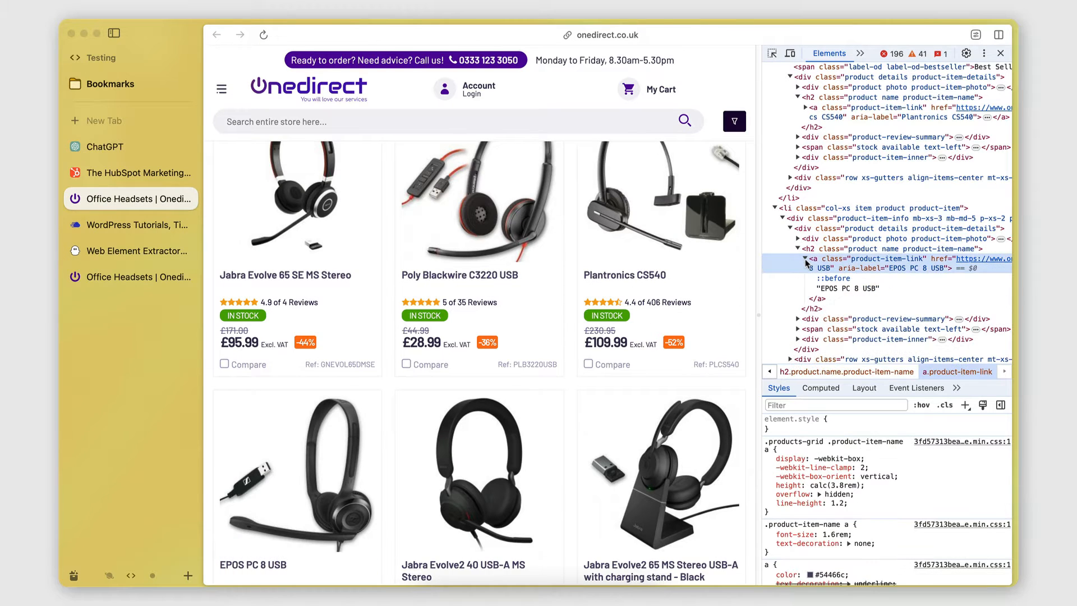
scroll(891, 272, right, 2)
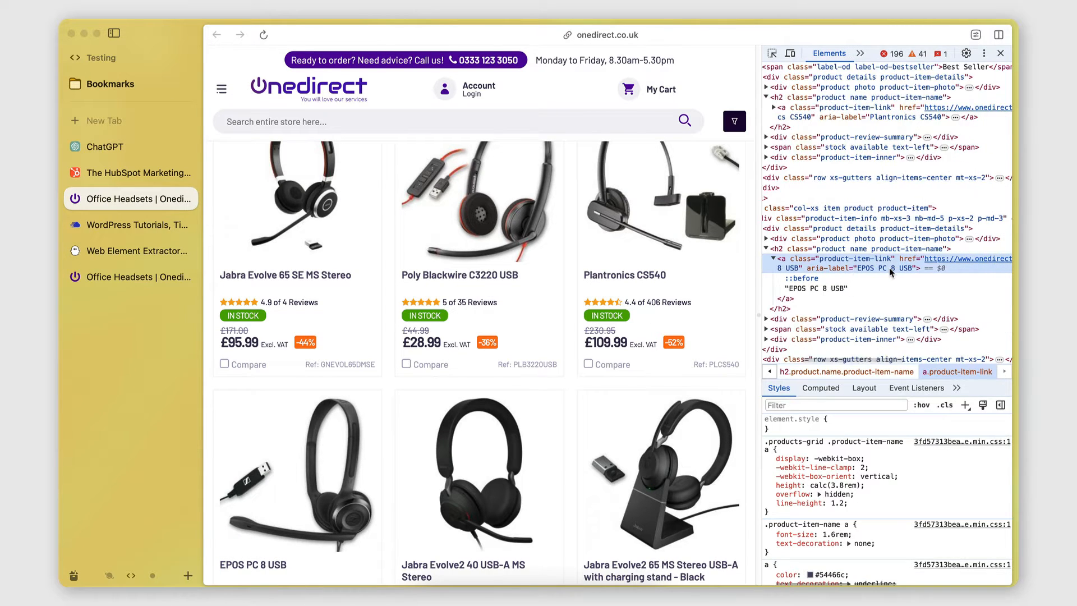
scroll(892, 273, right, 5)
scroll(891, 272, left, 5)
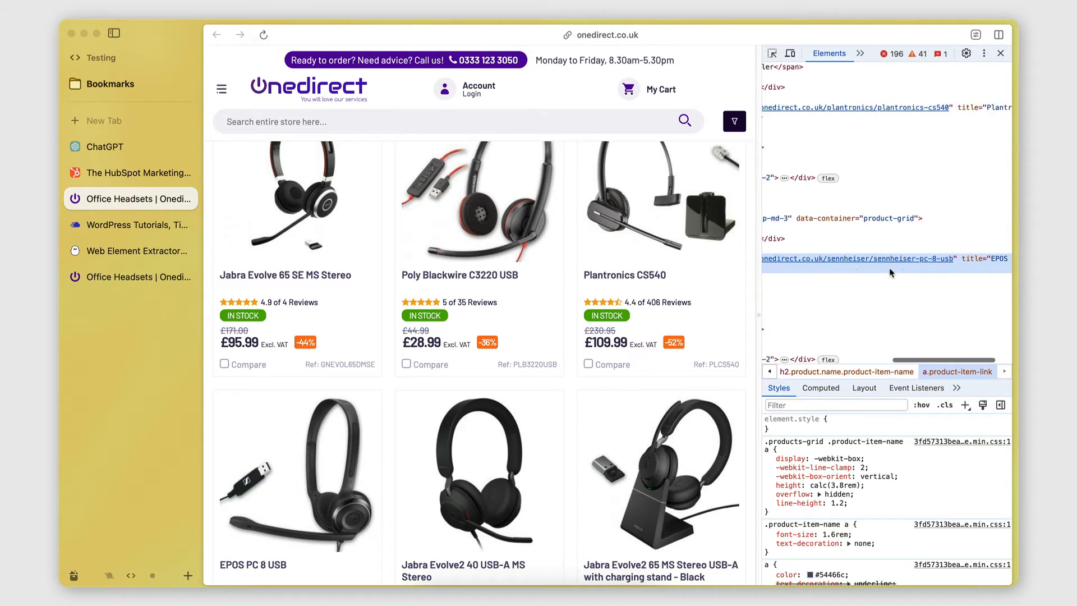
scroll(891, 273, left, 3)
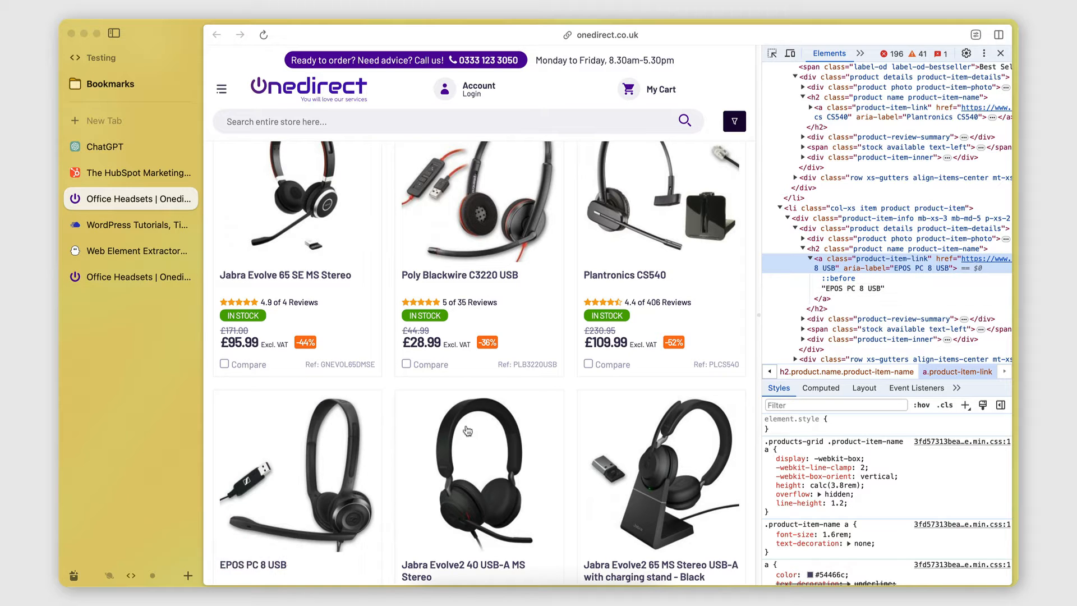
scroll(383, 452, down, 3)
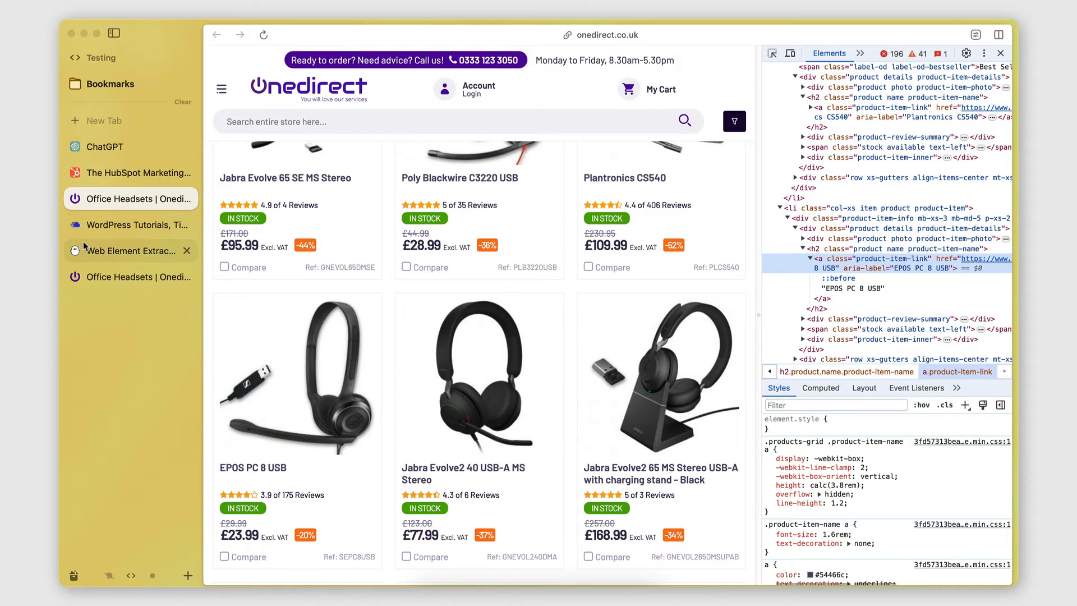
Step: Return to the PhantomBuster results and review the product links alongside their text content, starting with Jabra Evolve 65 SE MS Stereo
click(116, 253)
scroll(703, 234, up, 2)
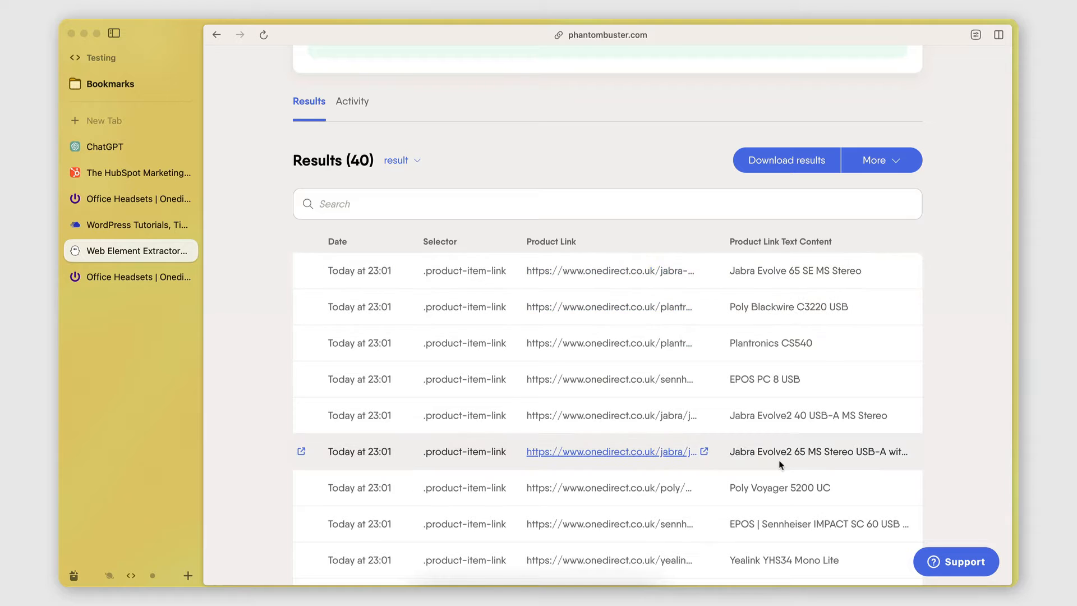
scroll(781, 345, down, 1)
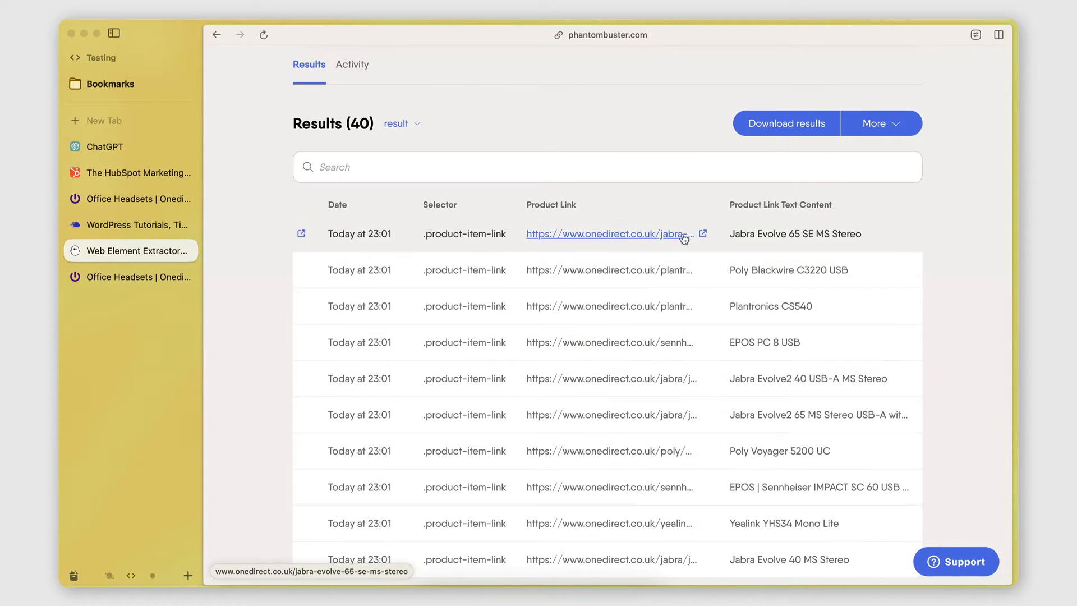
click(772, 174)
drag(731, 240, 847, 238)
click(846, 240)
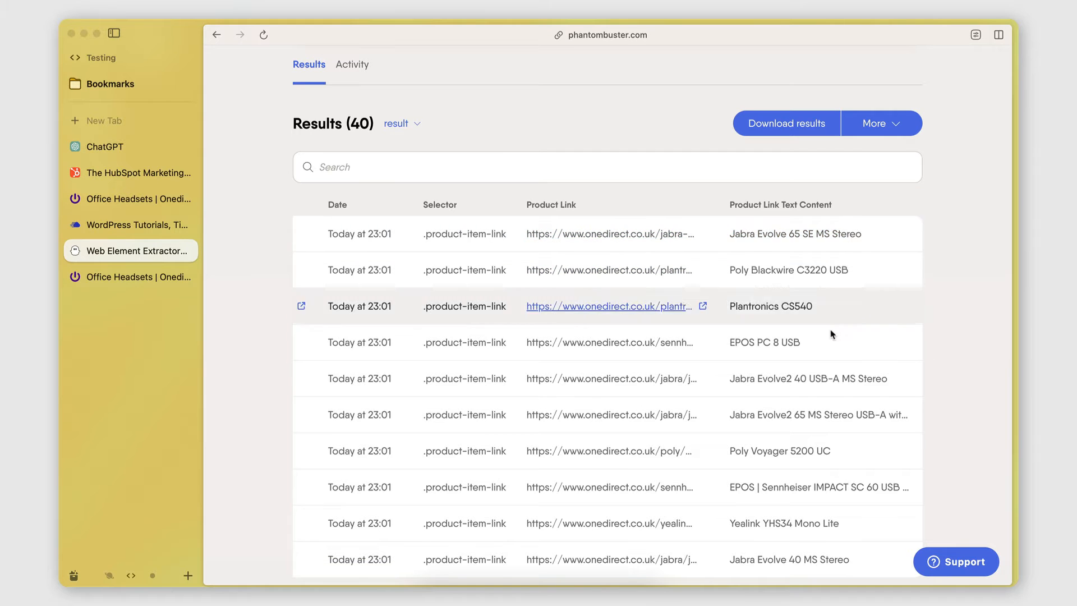
scroll(812, 409, down, 2)
scroll(811, 408, up, 8)
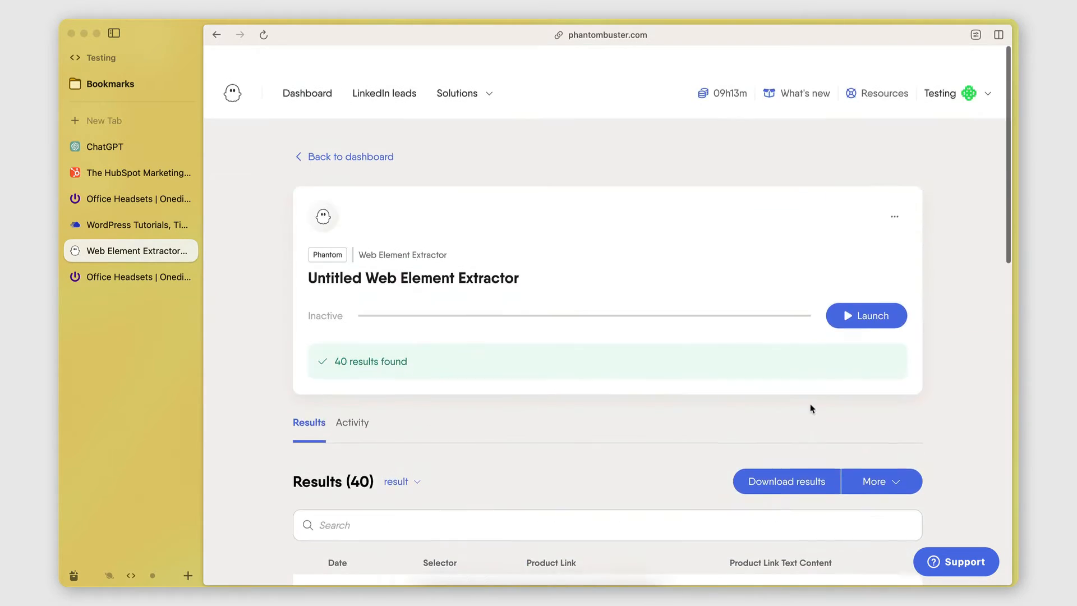
scroll(812, 408, down, 4)
scroll(813, 408, down, 1)
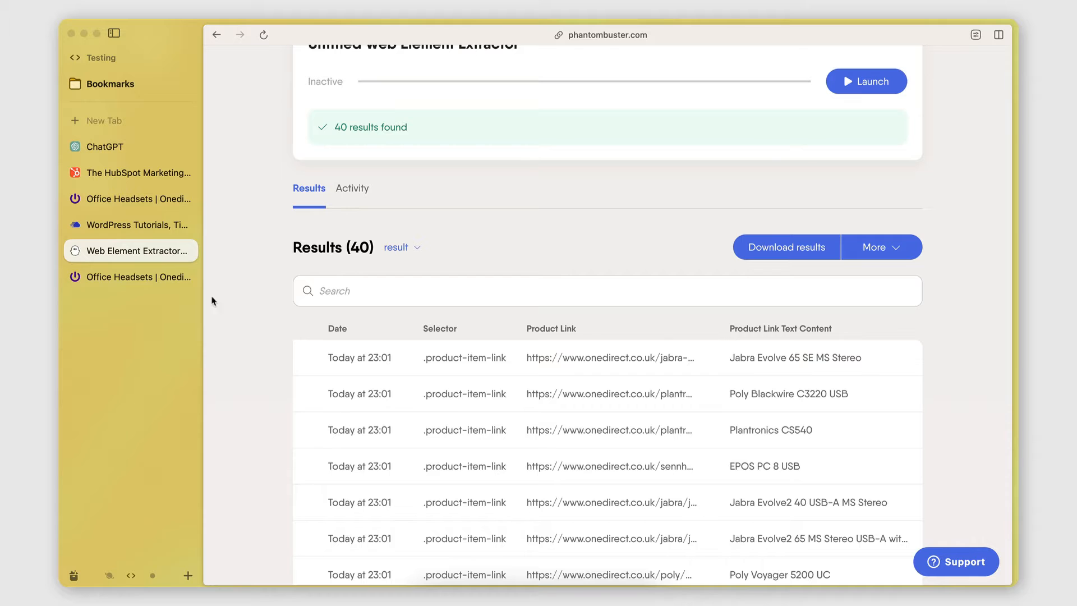
scroll(575, 264, up, 5)
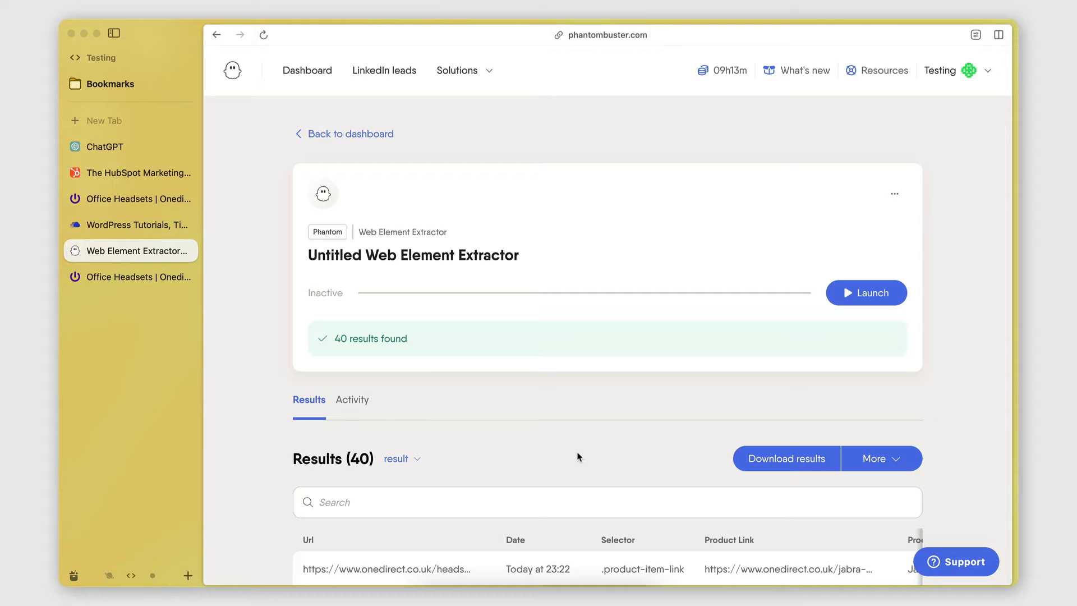
Step: Switch to the Cloudways WordPress Tips and Tricks page and look through its article listing down to the load-more option
click(115, 224)
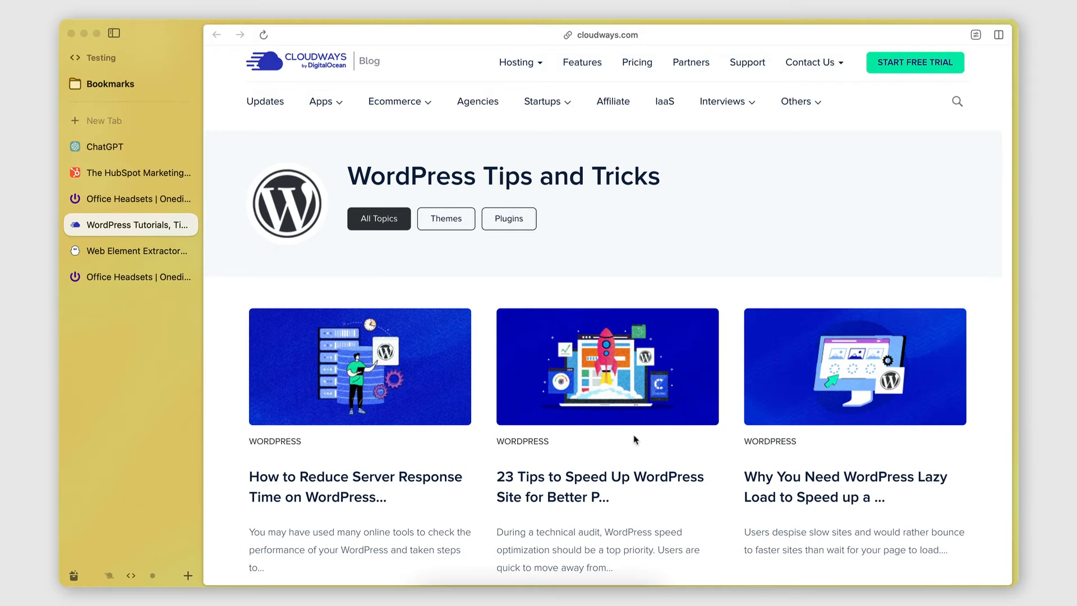
scroll(635, 440, down, 5)
scroll(635, 440, down, 10)
scroll(635, 440, up, 15)
drag(350, 171, 494, 171)
click(494, 171)
scroll(763, 473, down, 4)
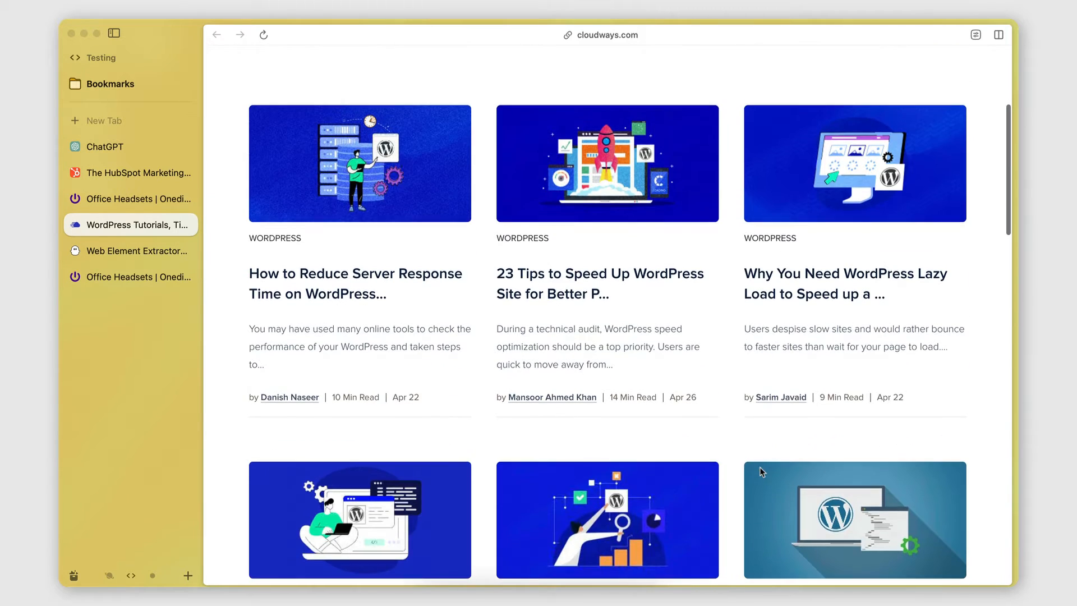
scroll(971, 257, down, 12)
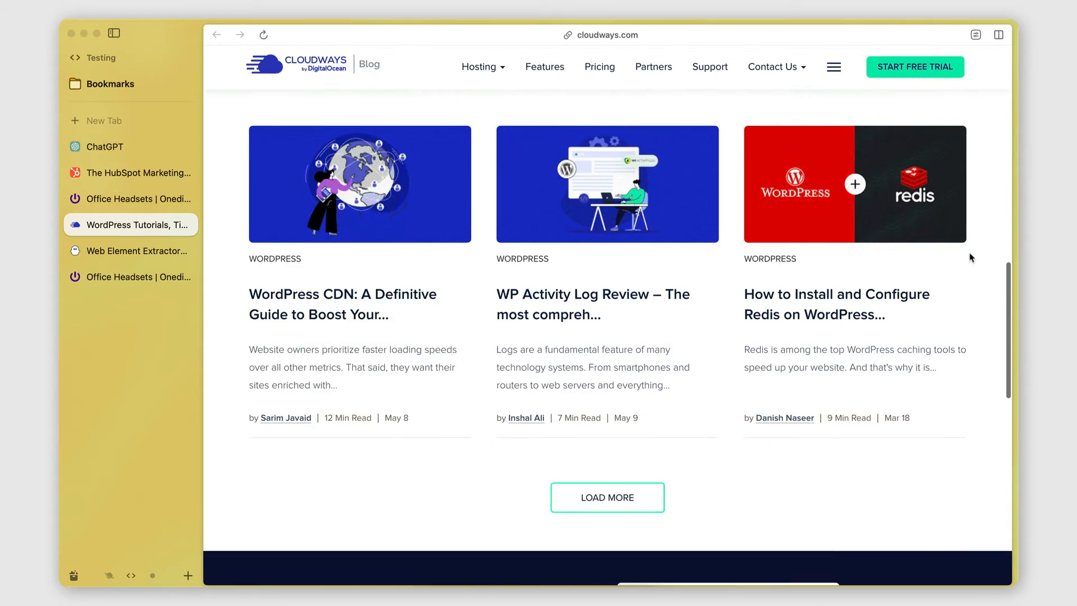
scroll(678, 277, up, 3)
scroll(678, 277, down, 7)
scroll(676, 270, up, 15)
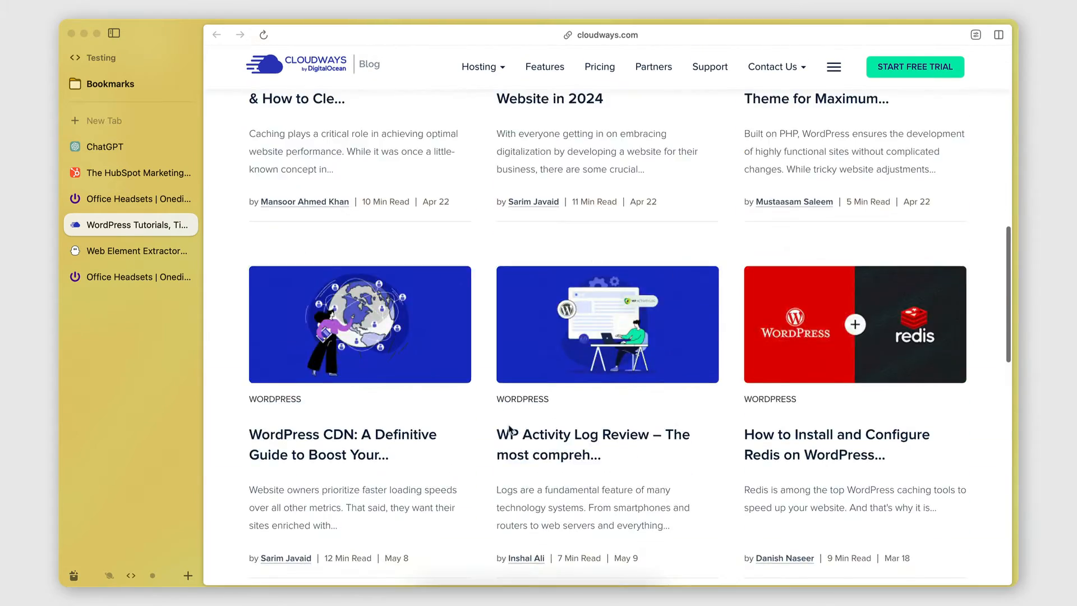
Step: Inspect the title of the "How to Reduce Server Response Time on WordPress" article and expand its h3 catg-post-title element in the page code
right_click(466, 266)
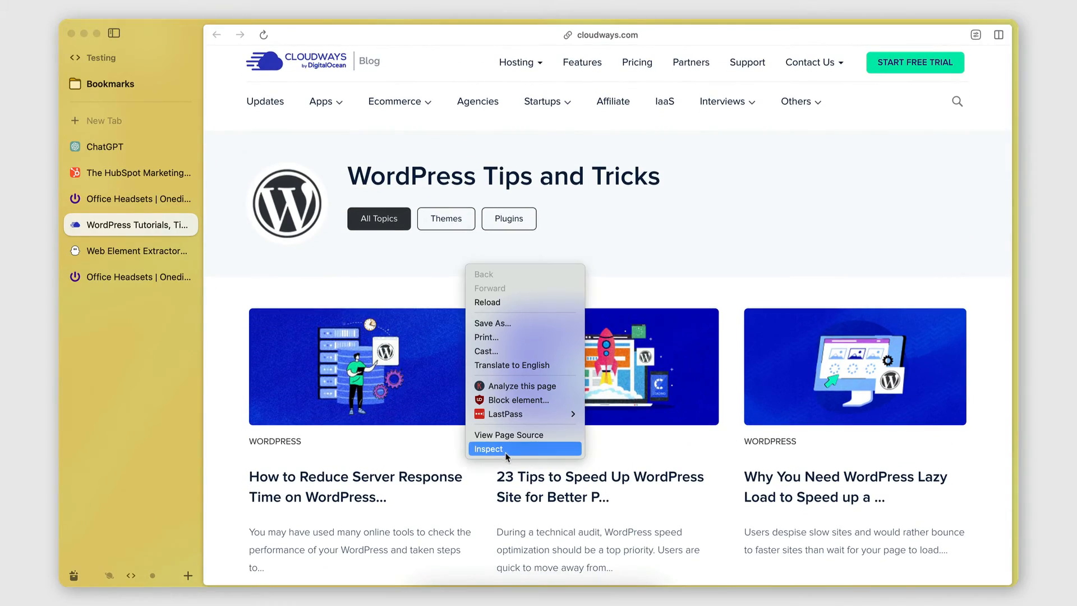
click(505, 450)
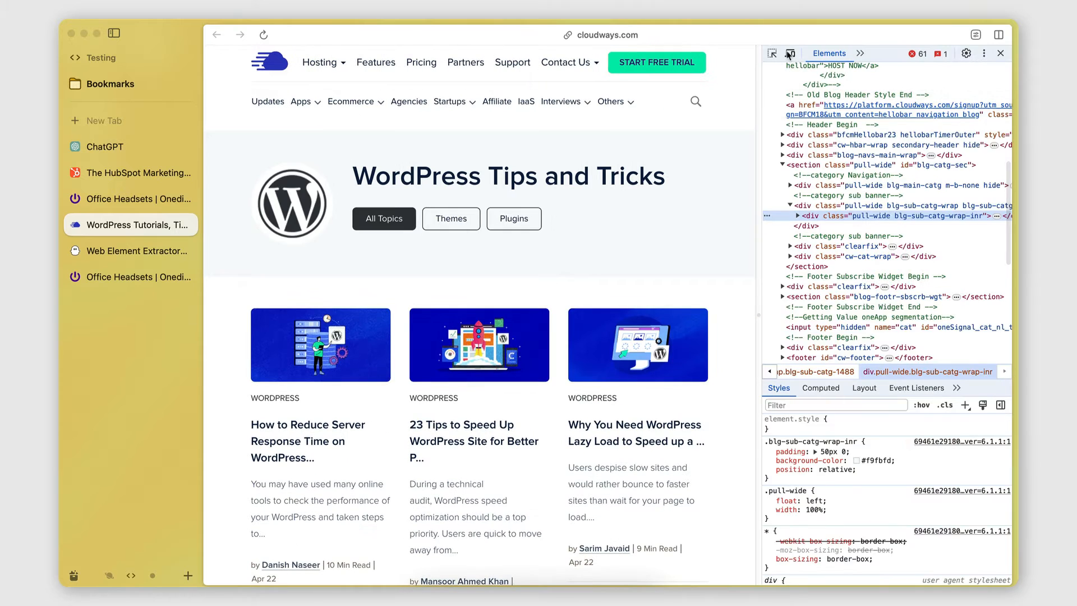
click(772, 53)
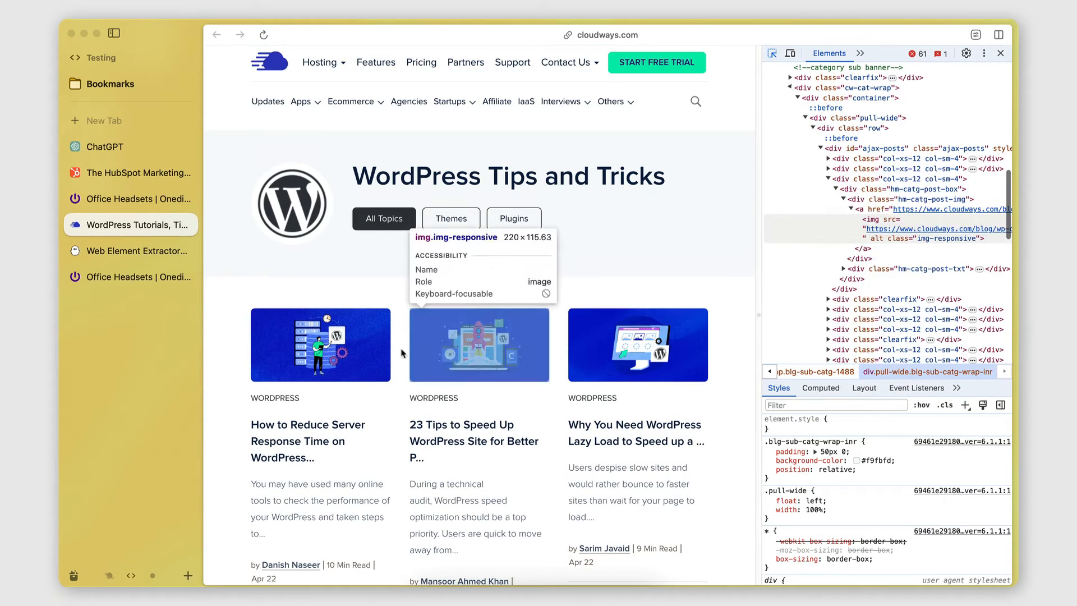
scroll(336, 309, down, 5)
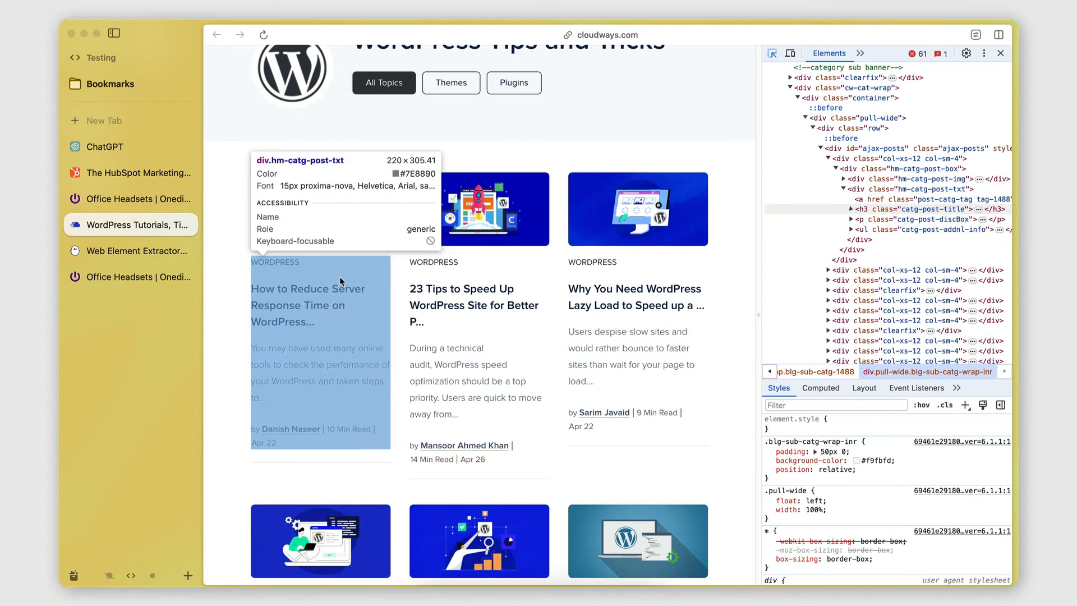
scroll(339, 277, up, 1)
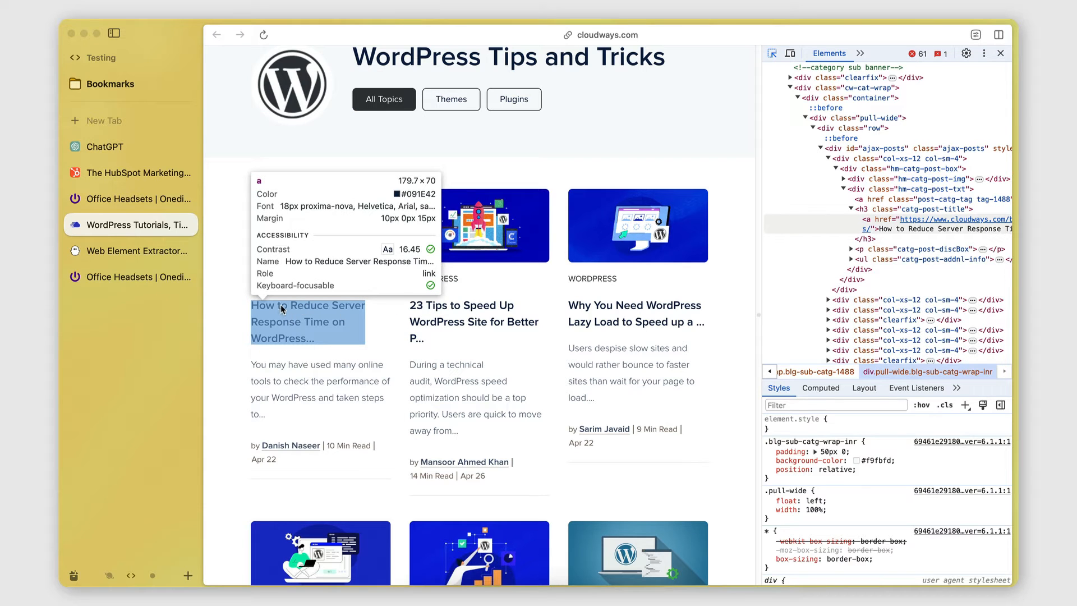
click(283, 309)
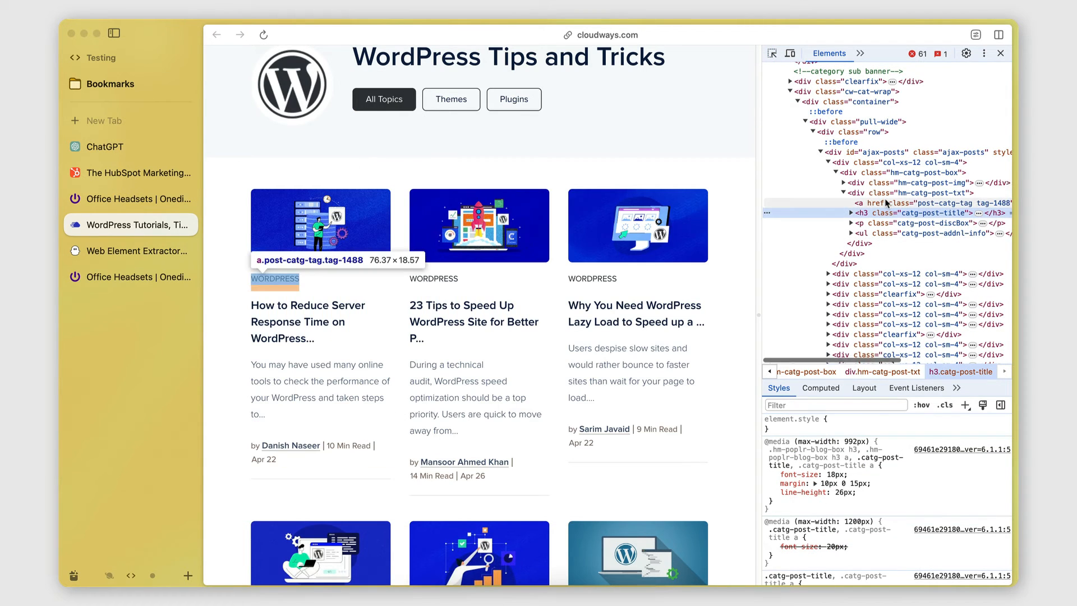
scroll(886, 203, right, 1)
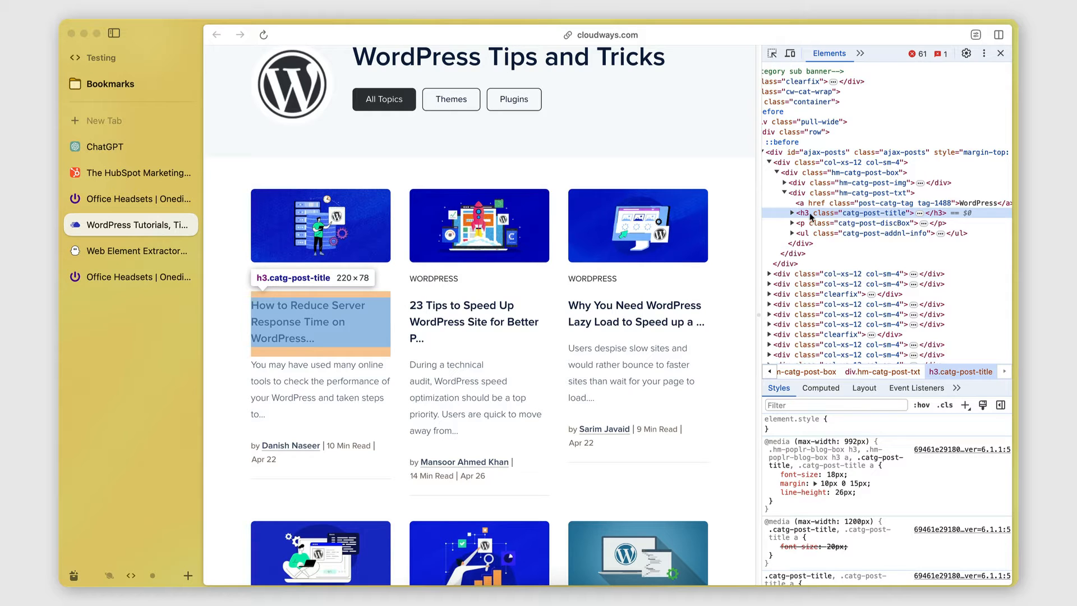
click(792, 213)
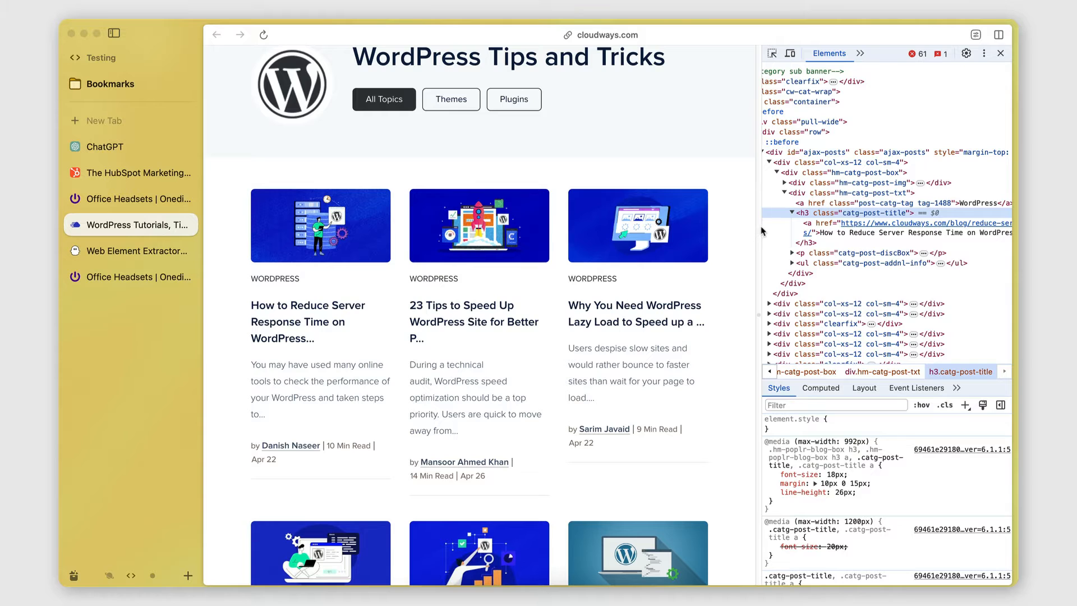
Step: Enlarge the page-code view and examine the h3 catg-post-title class and the article link nested inside it
drag(760, 323, 661, 320)
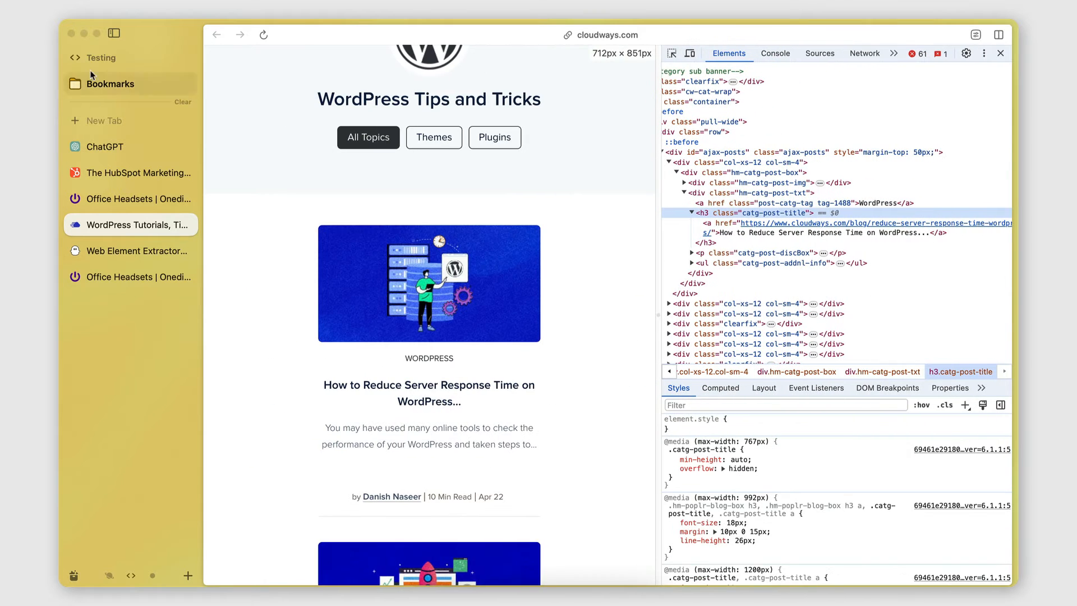
click(114, 34)
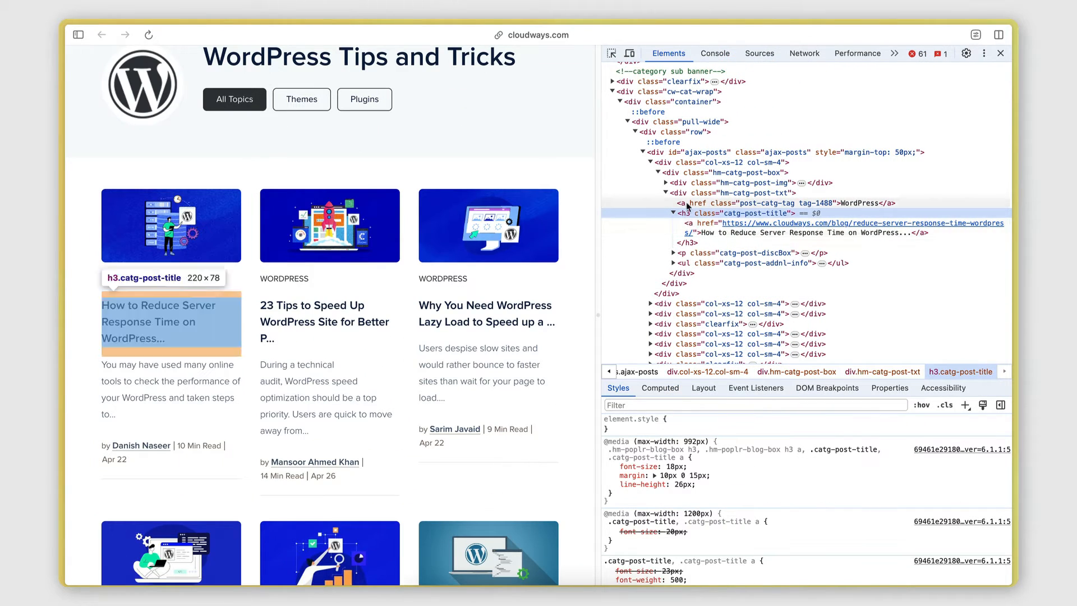
click(696, 228)
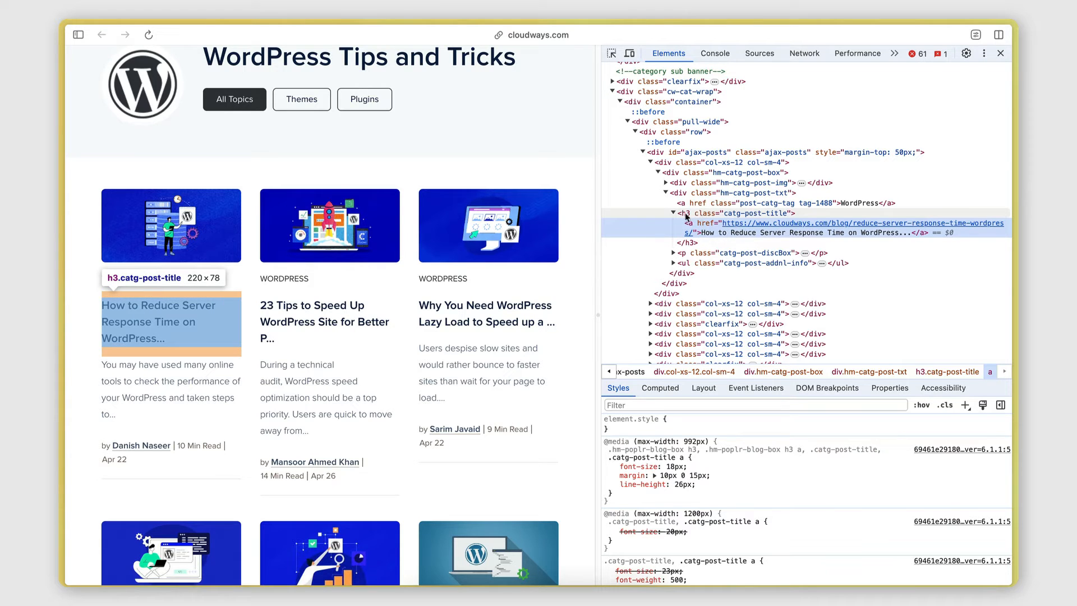
click(752, 216)
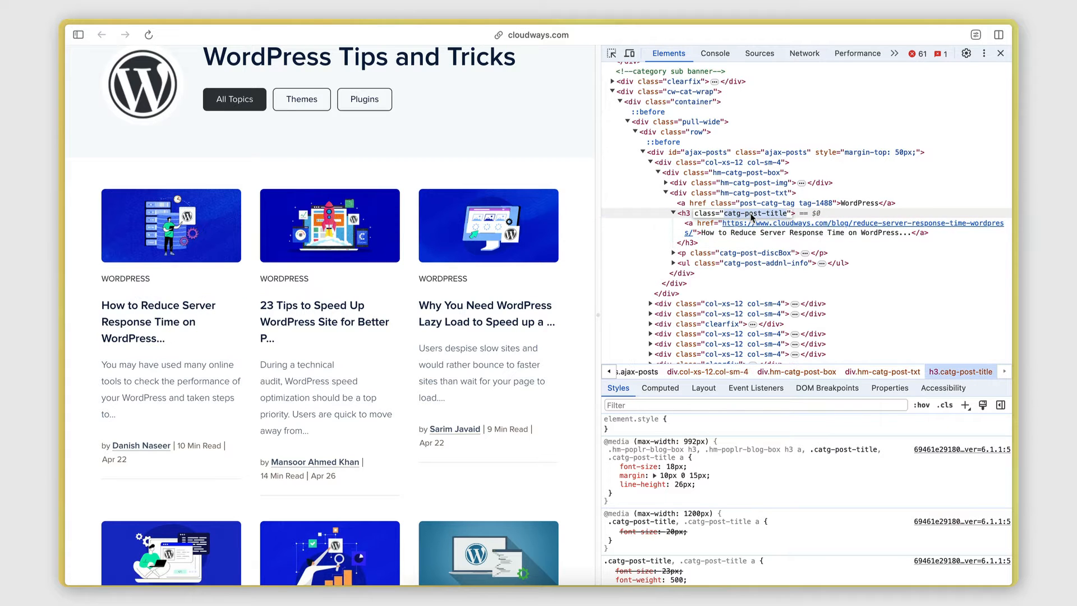
click(710, 222)
Step: Return to PhantomBuster and open the setup of the Untitled Web Element Extractor at its CSS selector settings
click(78, 34)
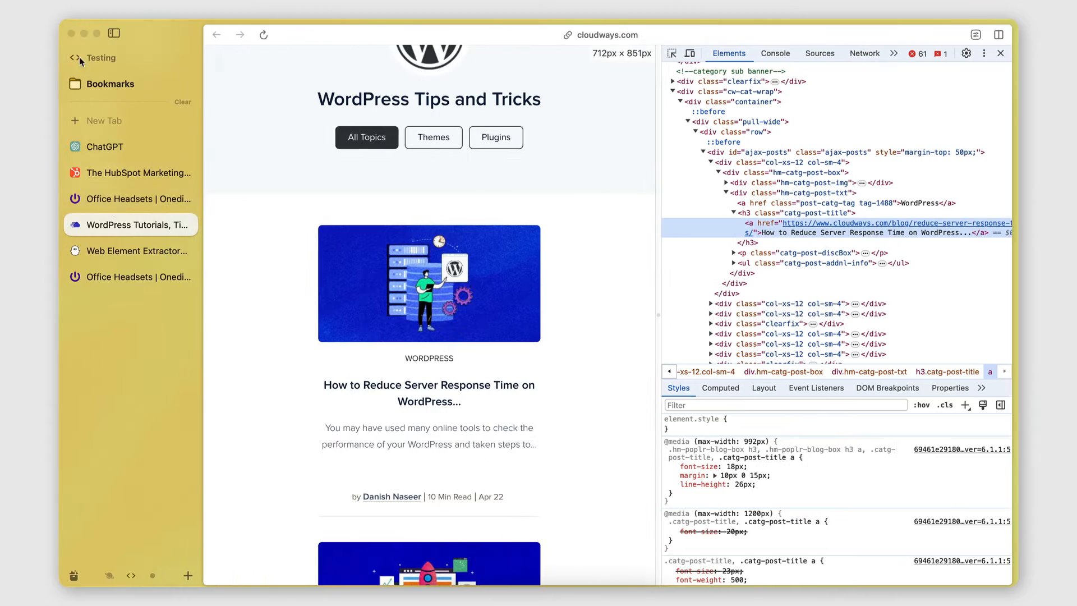
click(130, 250)
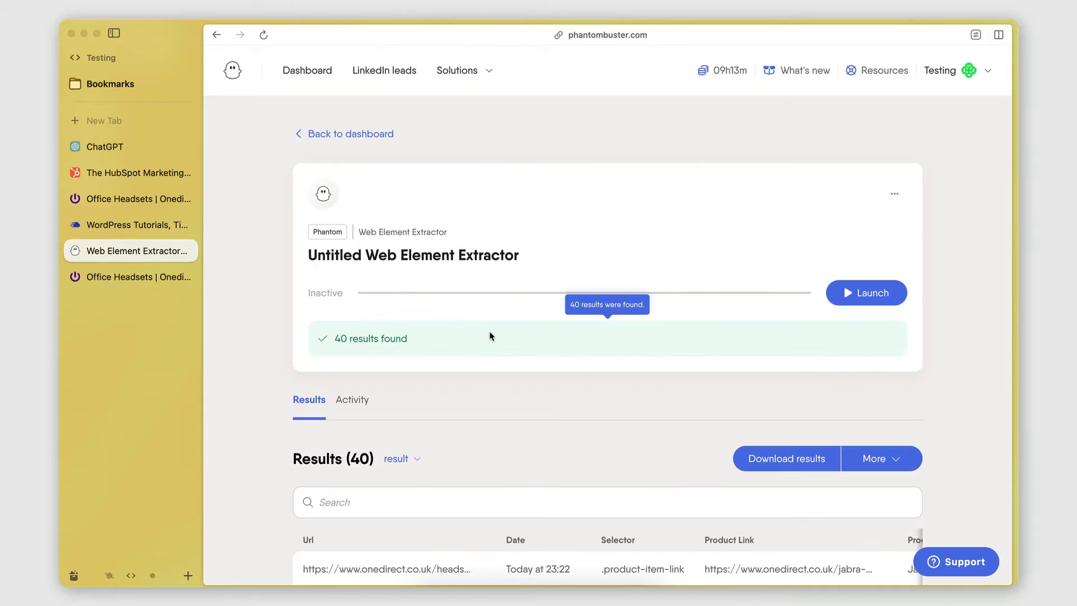
click(895, 194)
click(841, 226)
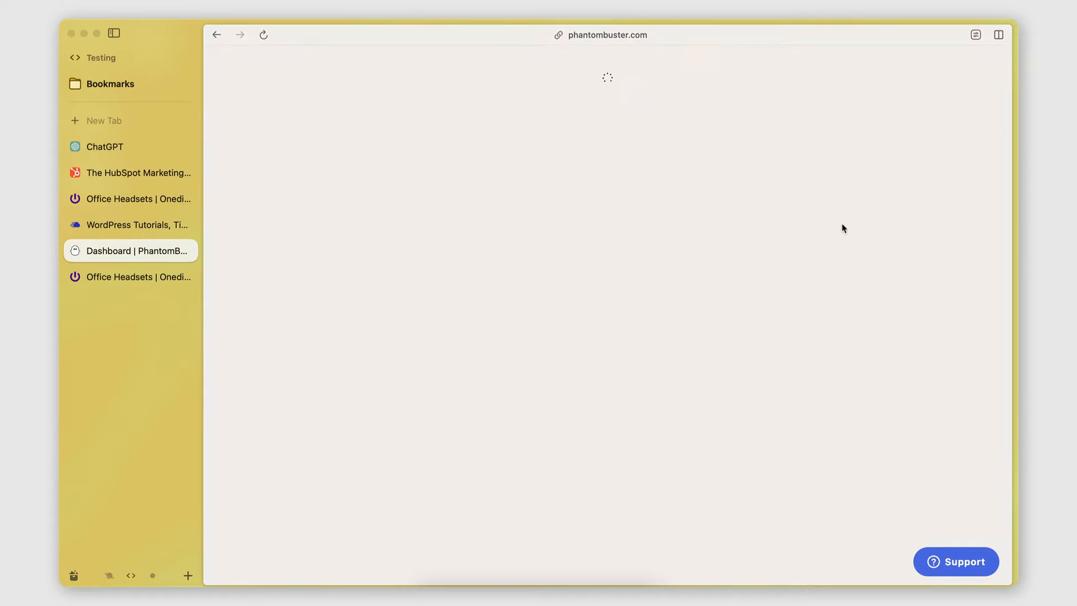
scroll(624, 280, down, 3)
scroll(625, 280, down, 2)
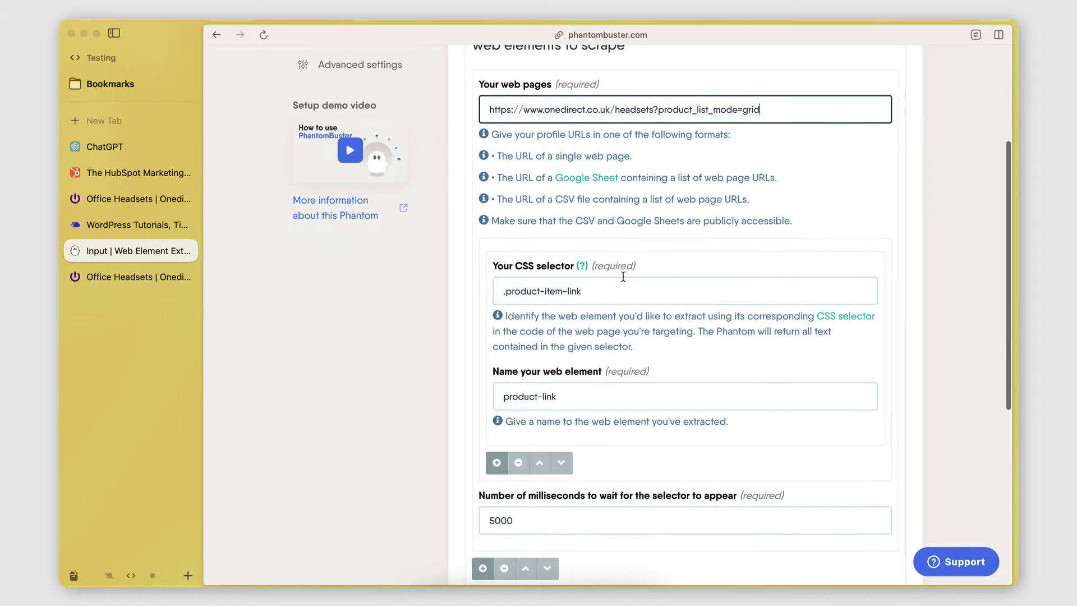
Step: Replace the extractor's CSS selector with h3.catg-post-title and review its tag and class parts
drag(586, 291, 396, 291)
key(BackSpace)
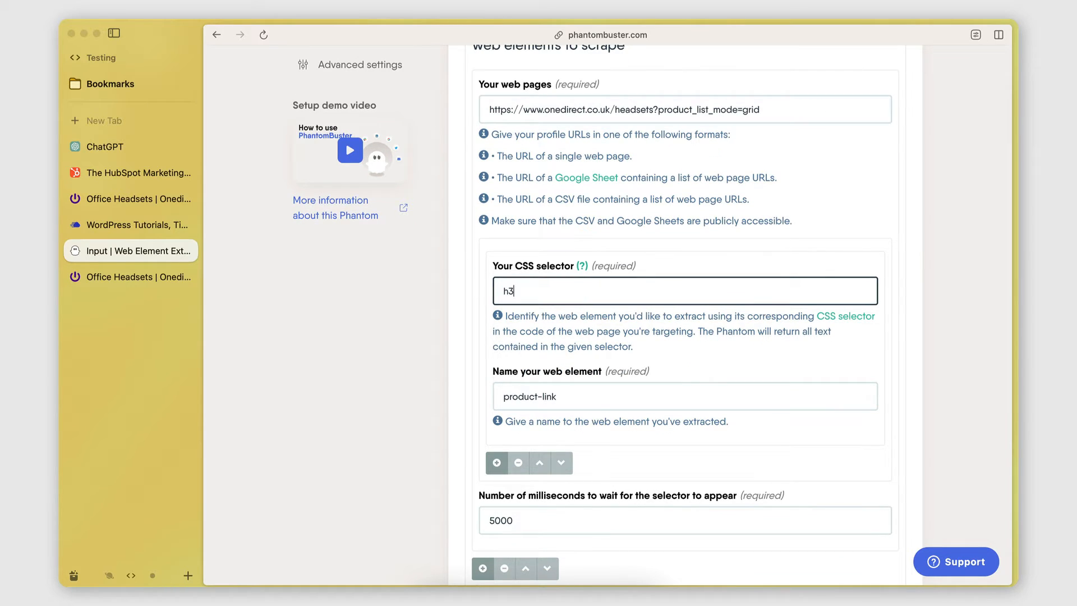
text(h3.)
text(catg-post-title)
scroll(517, 306, up, 3)
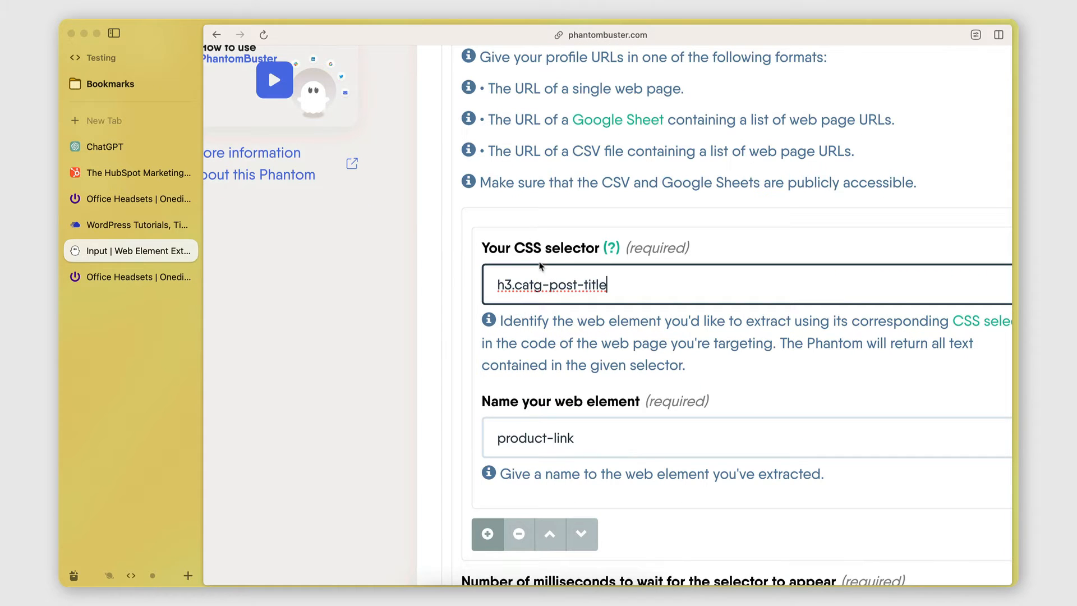
scroll(499, 282, right, 1)
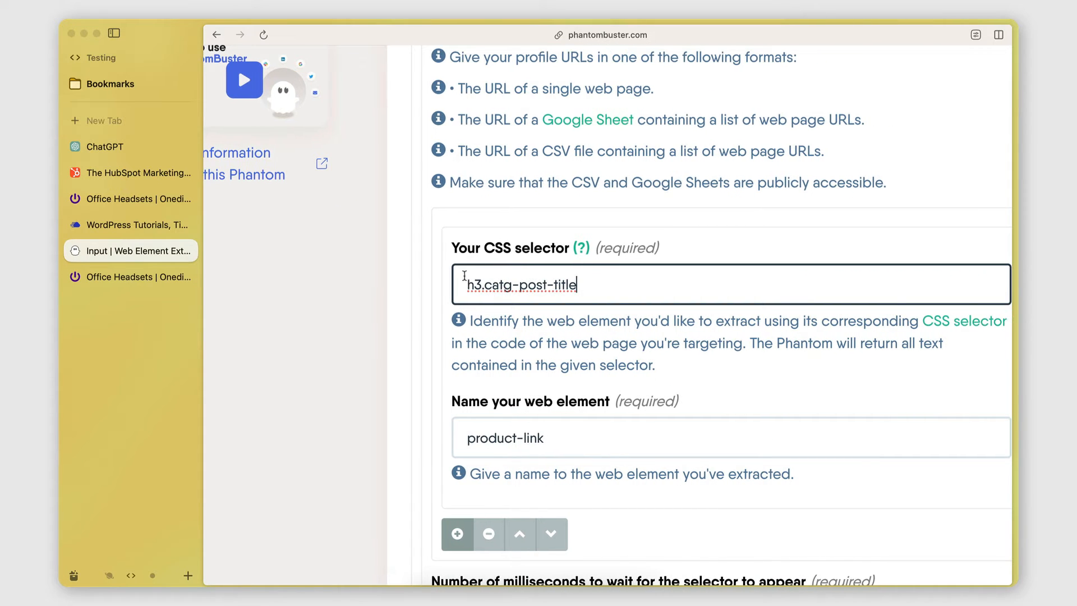
drag(464, 285, 585, 286)
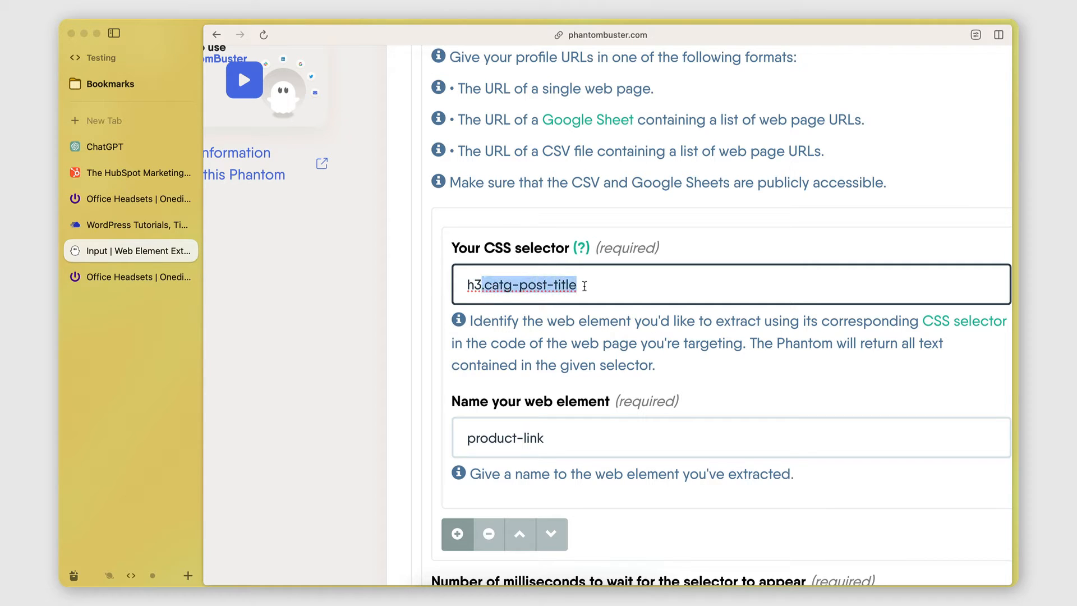
click(575, 320)
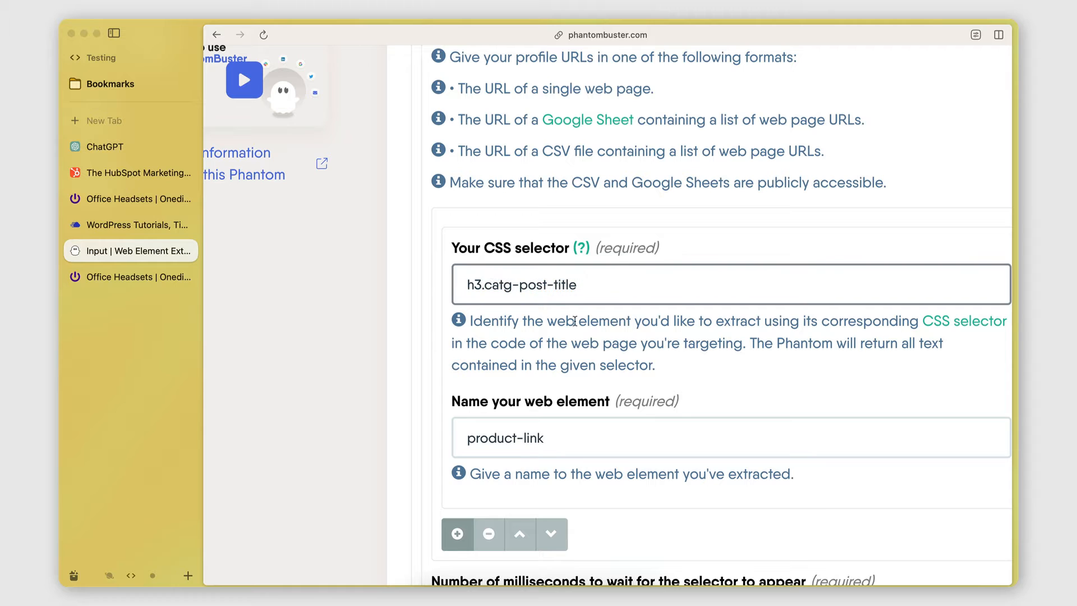
key(super+minus)
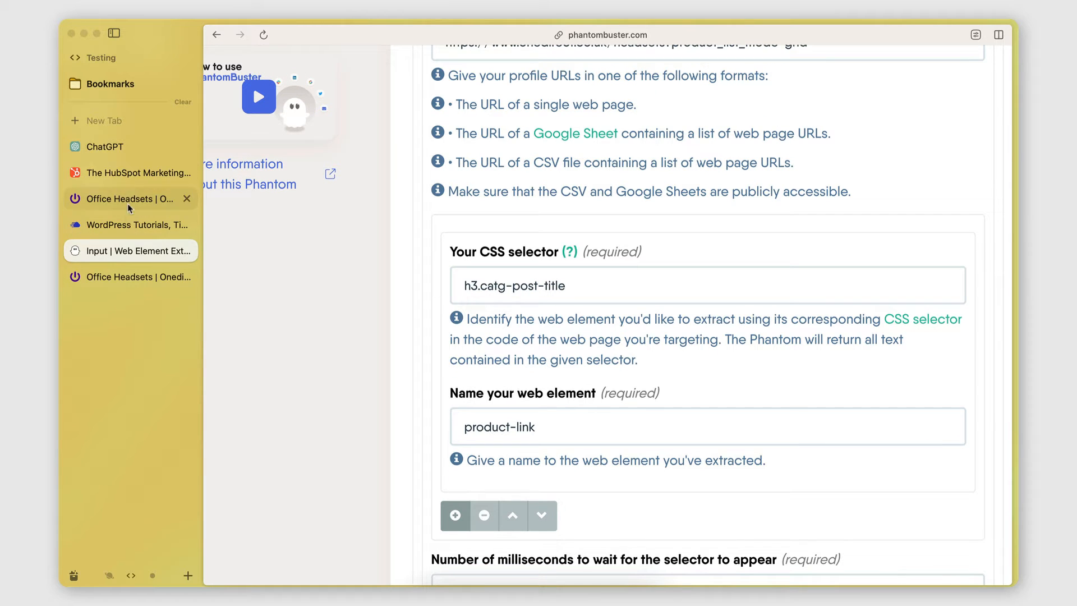
Step: Return to the Cloudways page and open the first article's h3 catg-post-title element for editing as HTML
click(106, 223)
scroll(771, 246, up, 1)
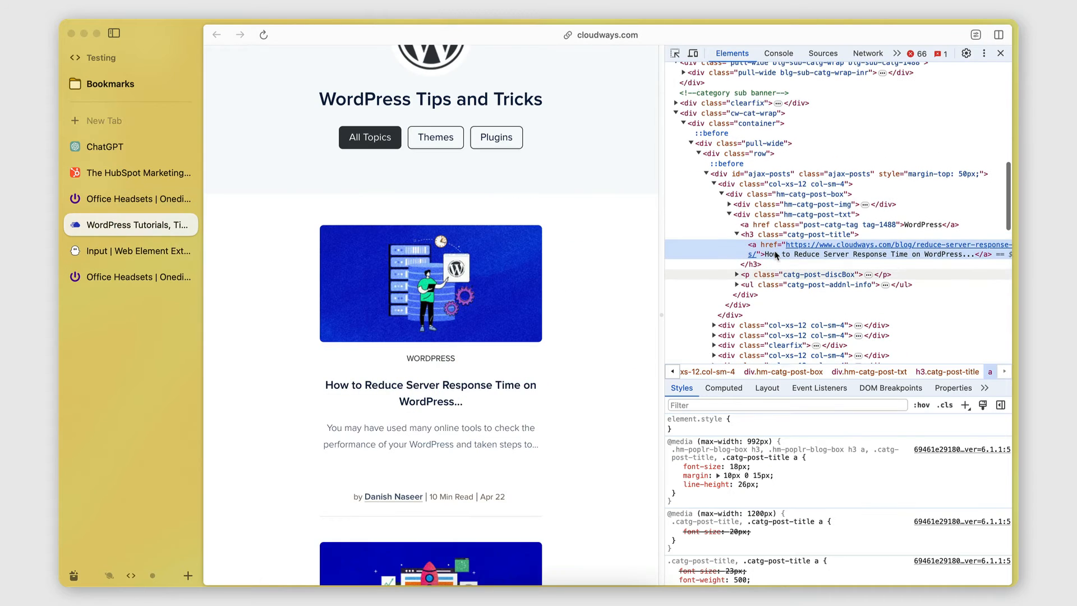
scroll(771, 251, right, 2)
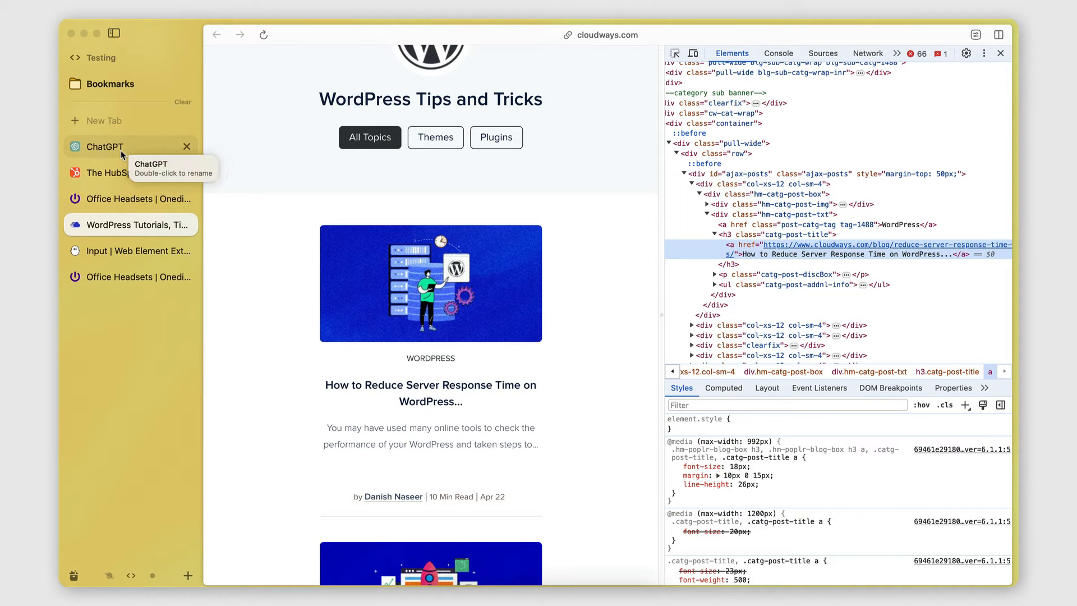
click(739, 235)
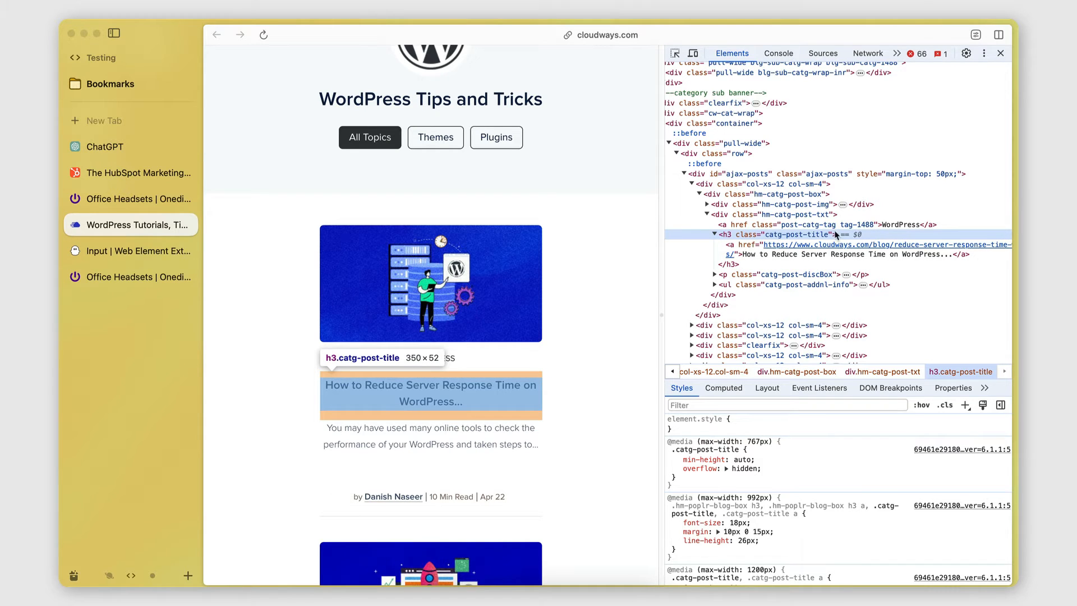
right_click(739, 237)
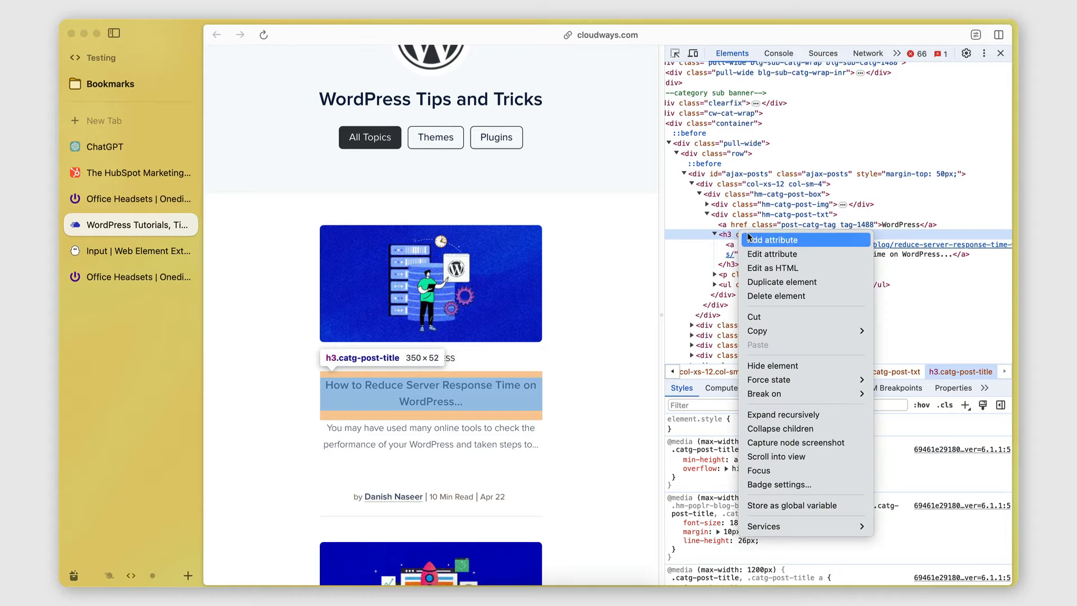
click(797, 271)
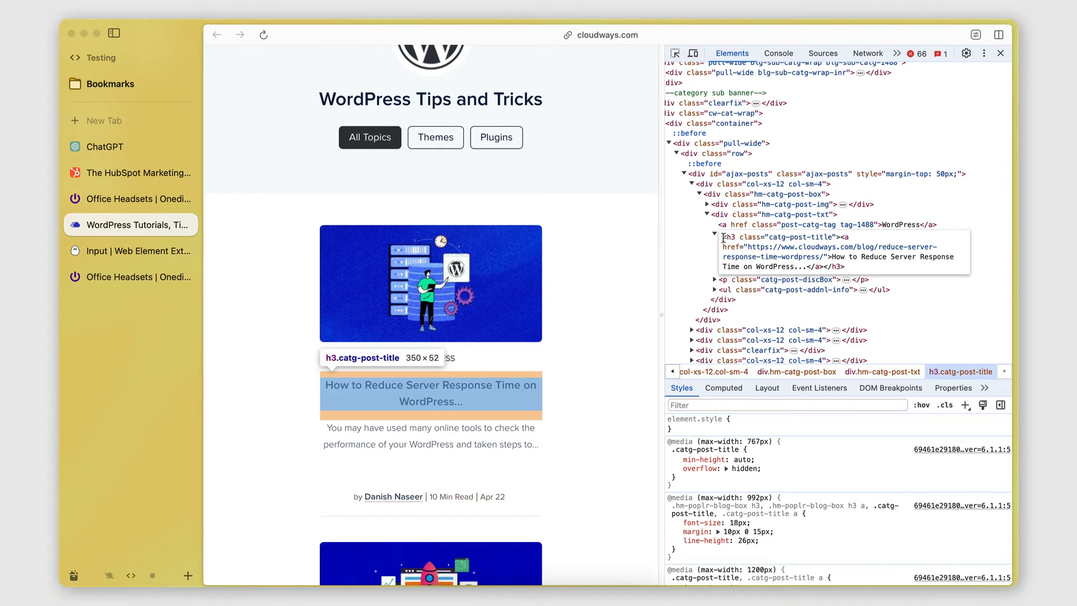
Step: Select the heading's complete HTML from the opening to the closing h3 tag, then switch to ChatGPT
drag(722, 238, 842, 237)
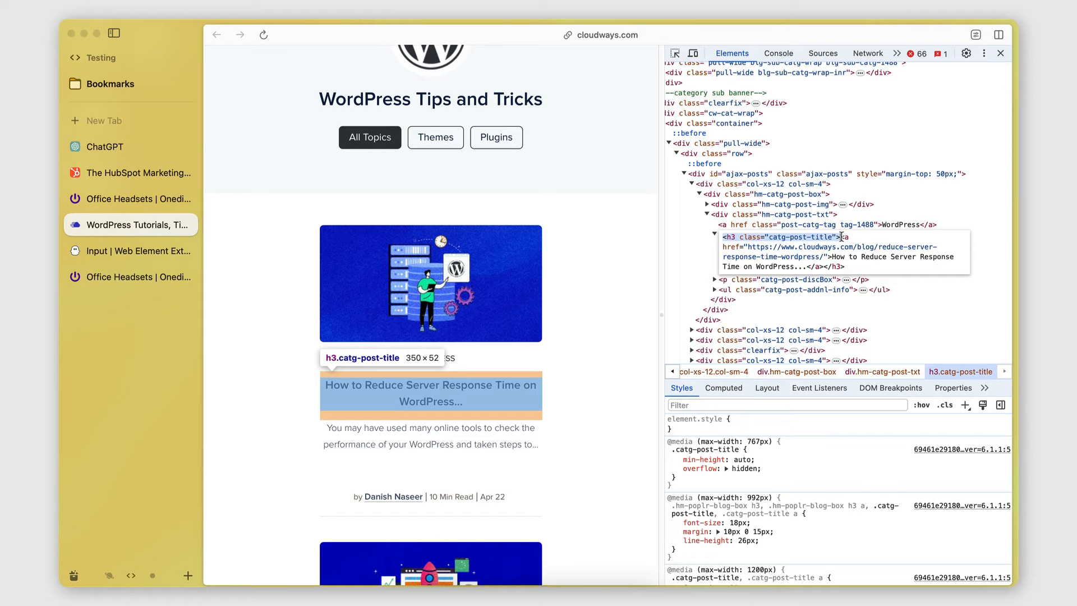
drag(844, 237, 850, 272)
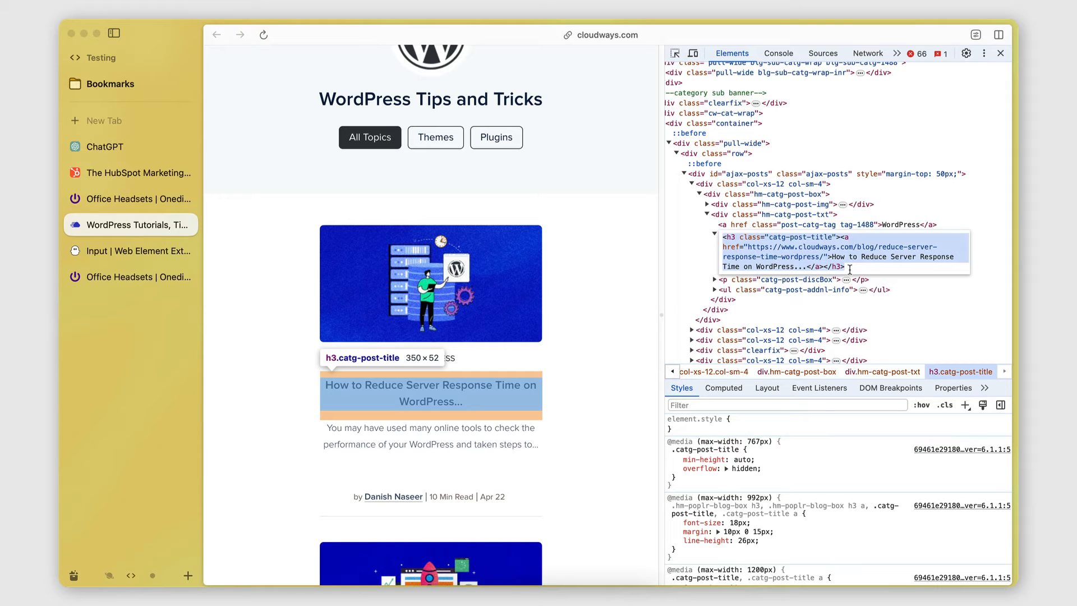
click(850, 270)
click(843, 238)
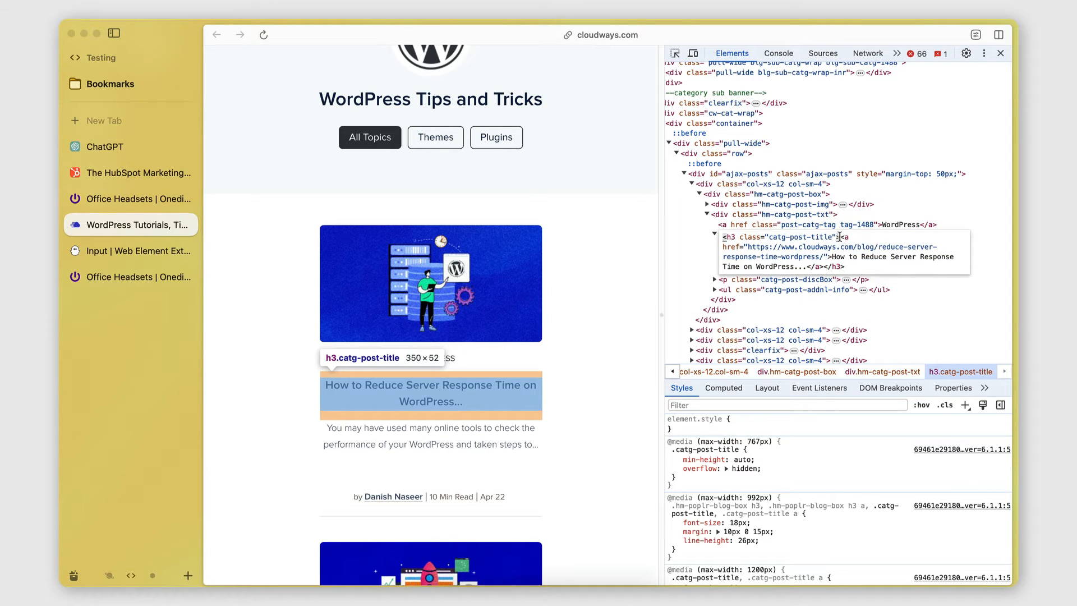
drag(844, 238, 715, 240)
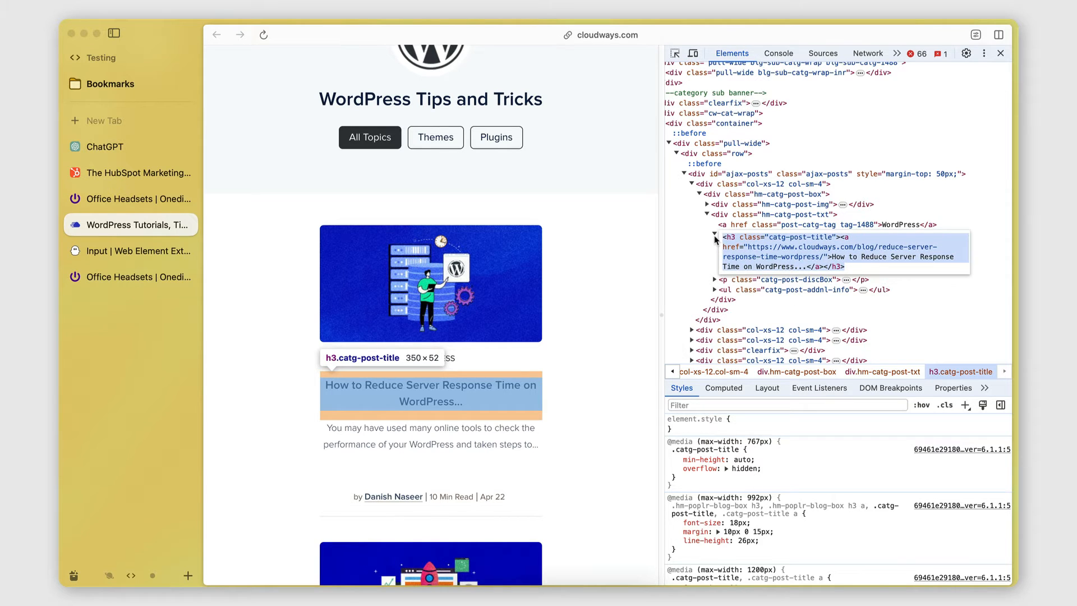
click(129, 146)
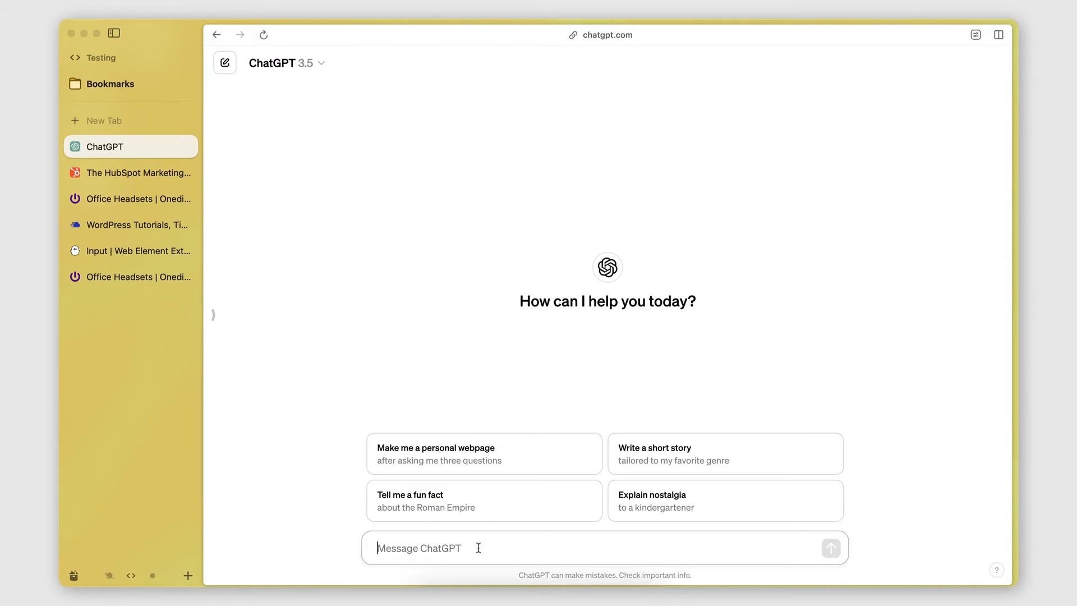
text(b)
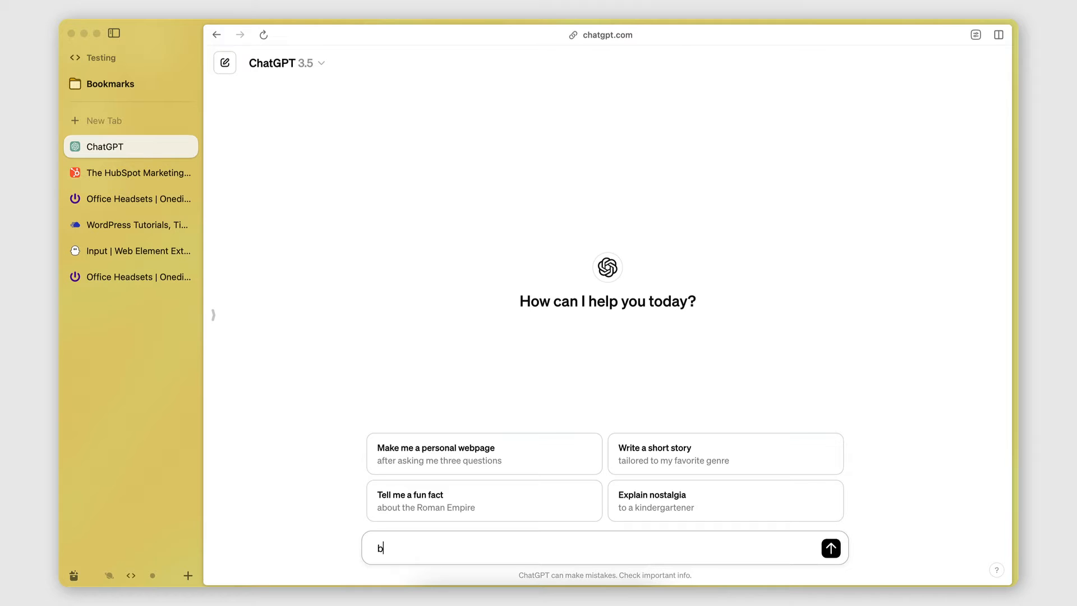
text(elow is the HTML of an)
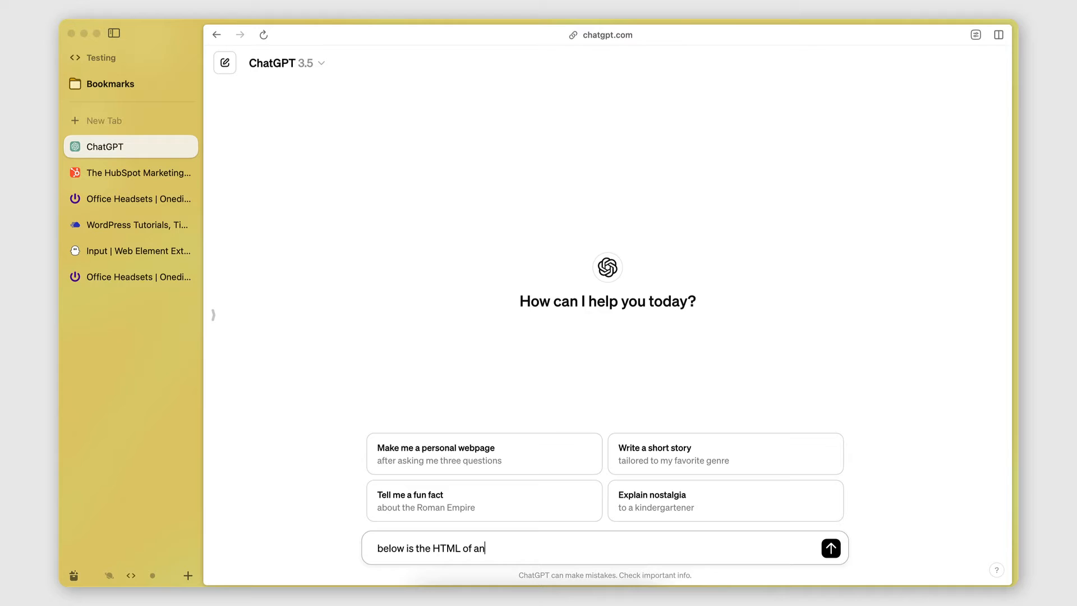
text( H3 tag. I)
drag(537, 546, 292, 550)
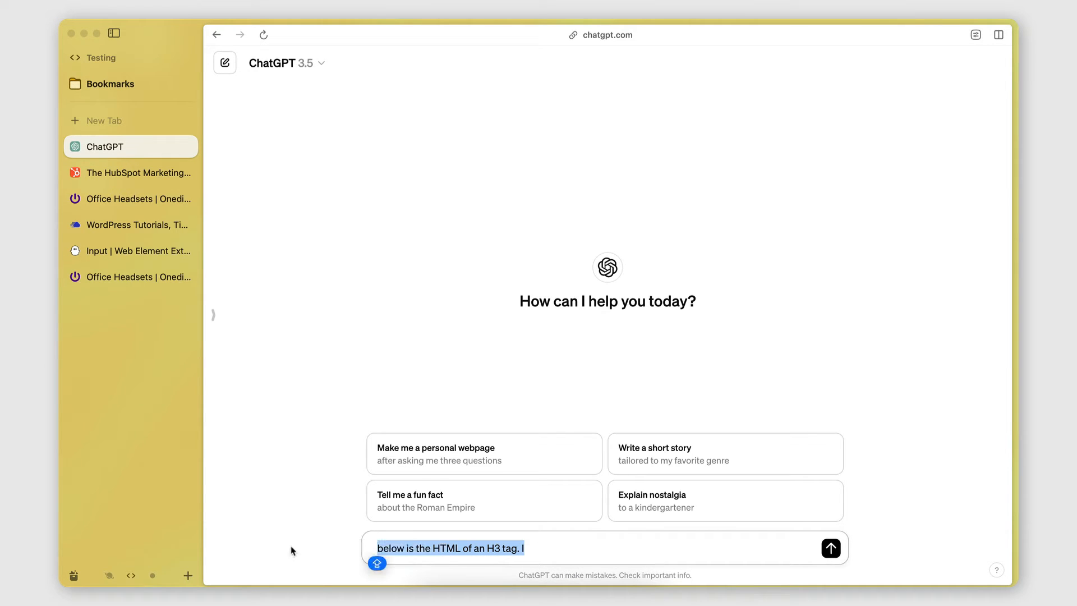
Step: Write the prompt "Below is some HTML. I want you to generate the CSS selector that will allow me to extract the link."
text(Below is some)
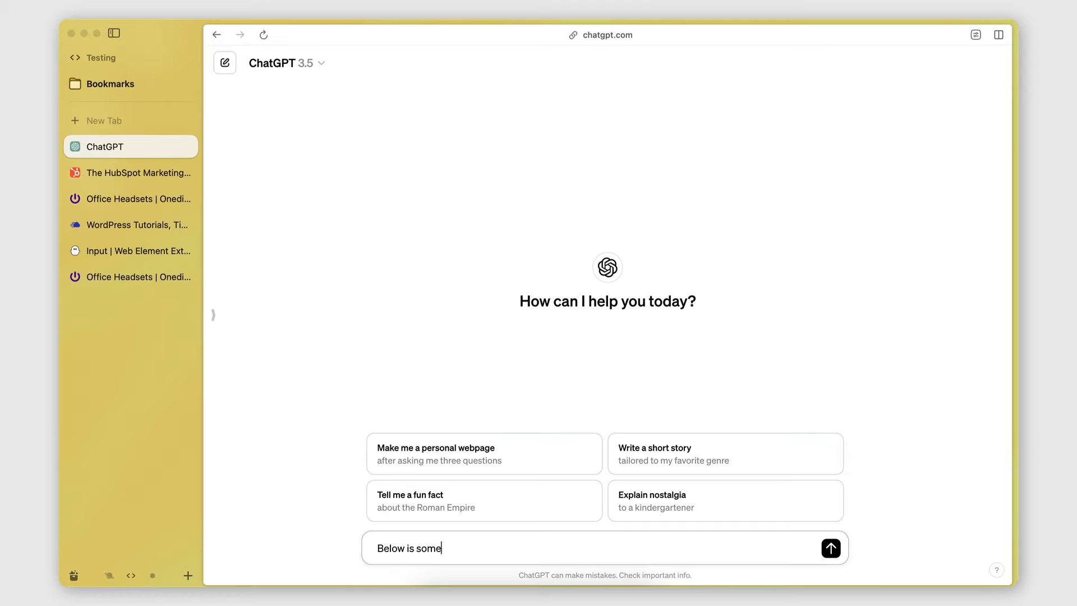
text( HTML. I want you to generate the )
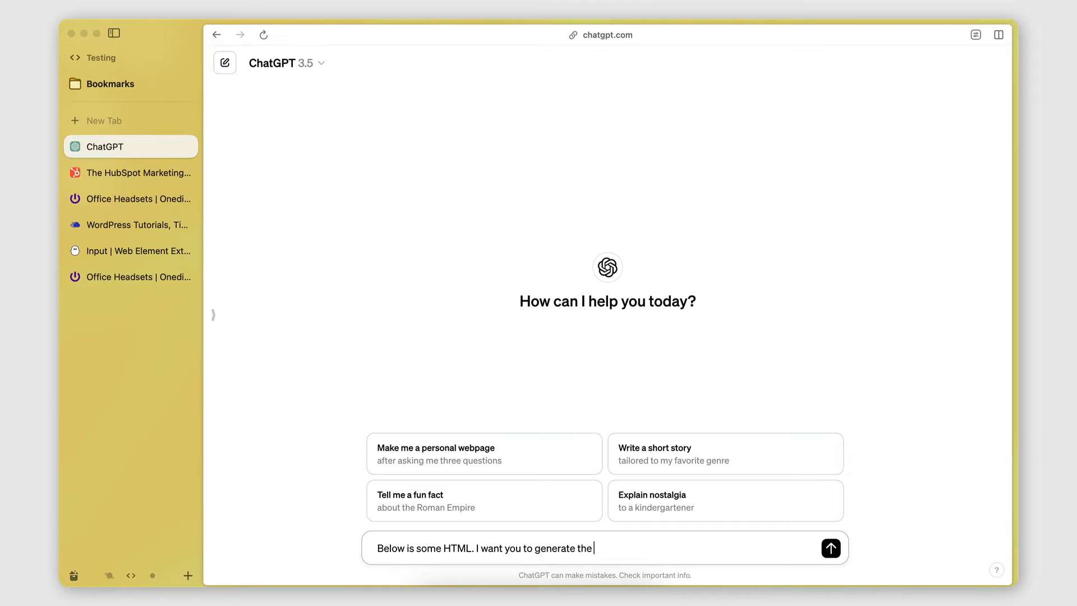
text(CSS selector that will allow me to)
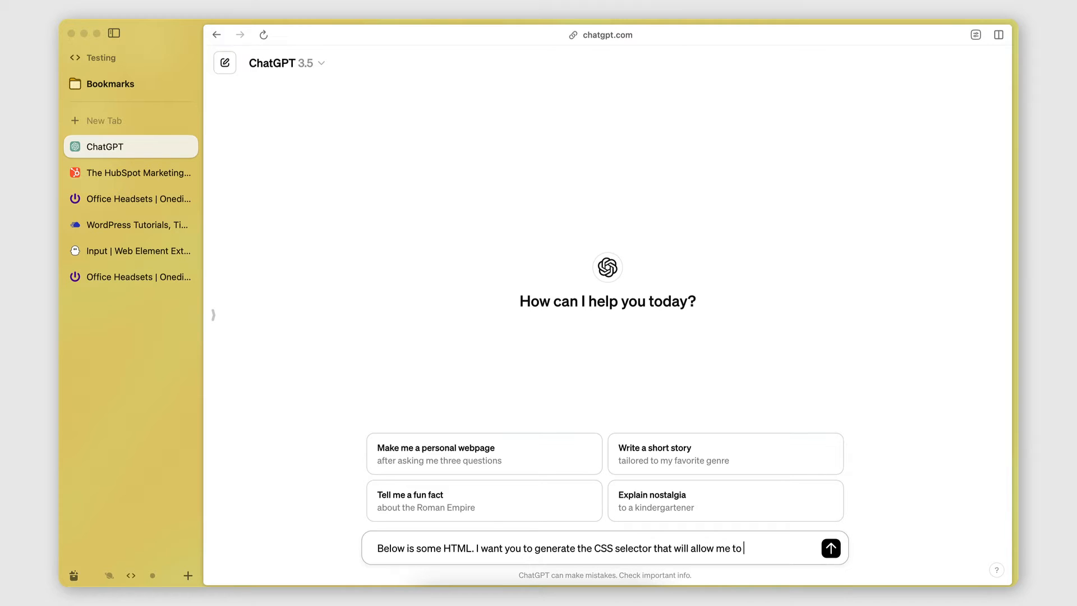
text( extract the link)
key(Caps_Lock)
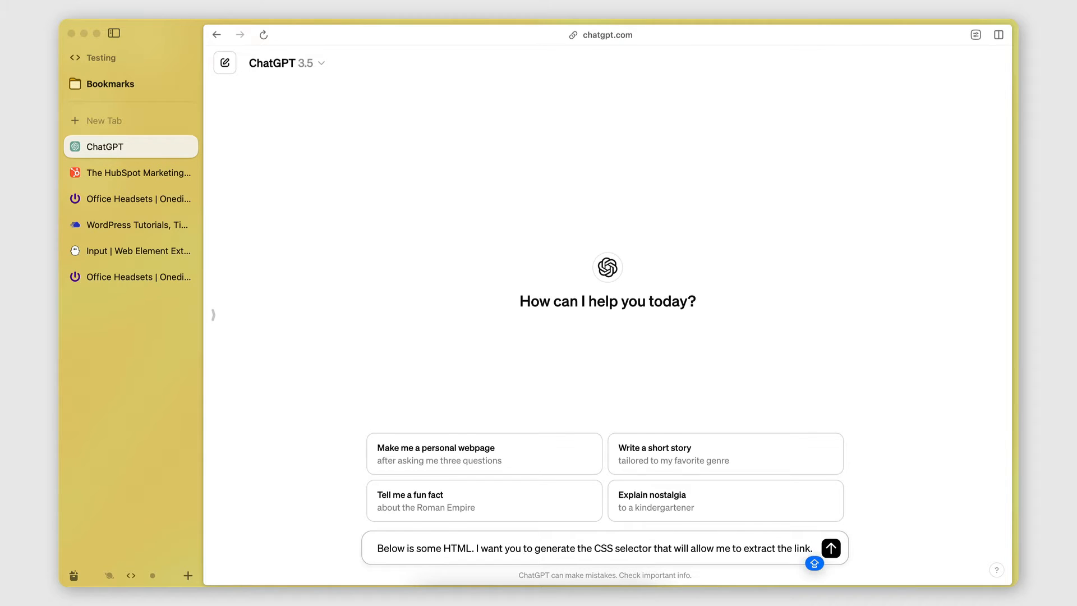
Step: Add the instruction "You have to reference the top most element." to the end of the prompt
text(You c have to re)
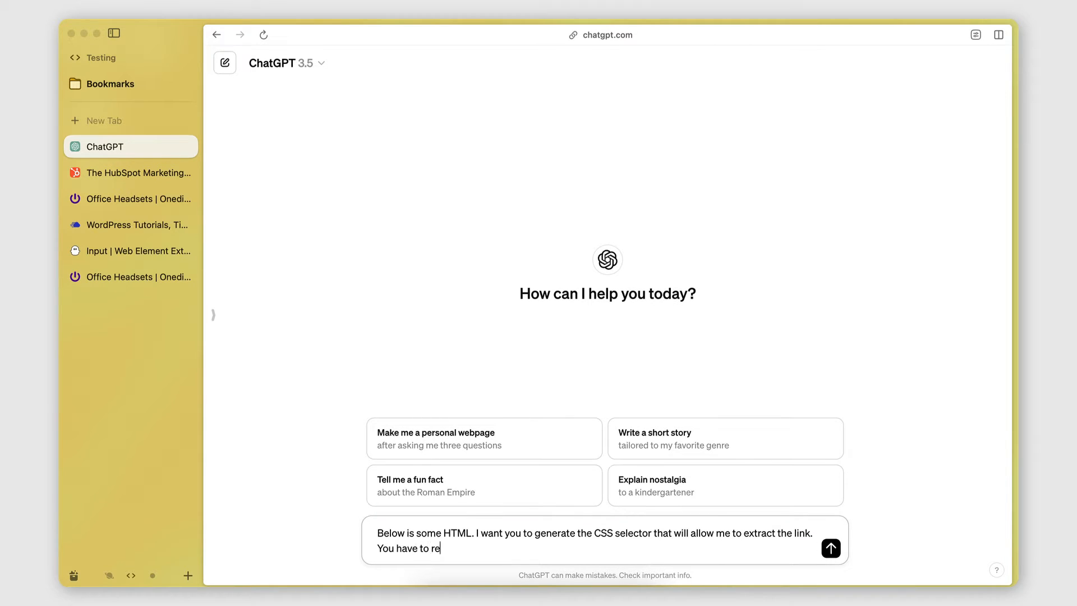
text(ference the top most element)
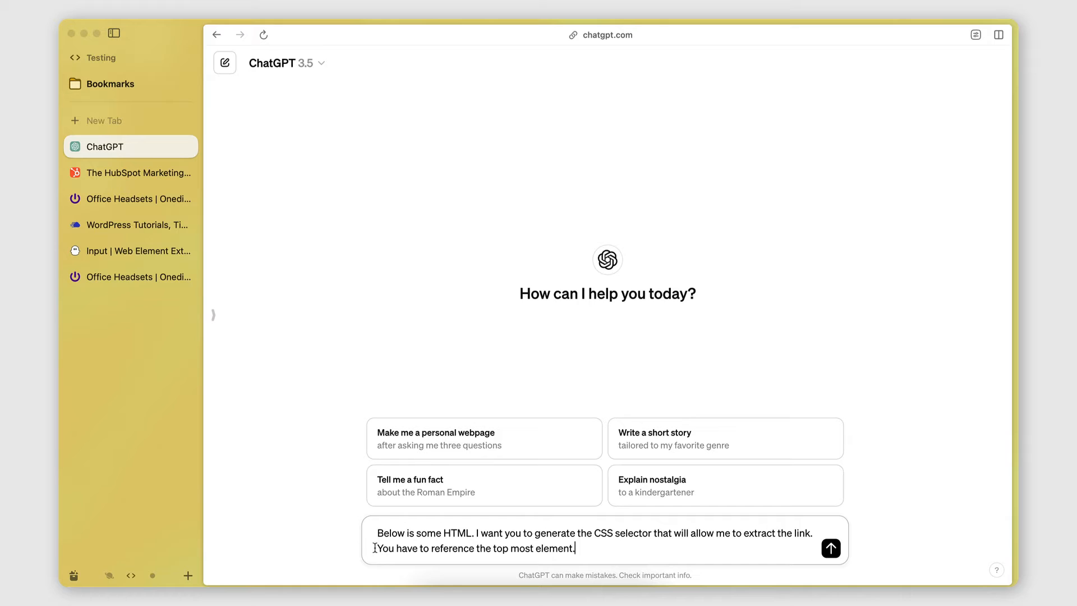
drag(374, 547, 577, 548)
click(584, 548)
Step: Return to the Cloudways WordPress page to copy the selected h3 catg-post-title HTML
click(111, 253)
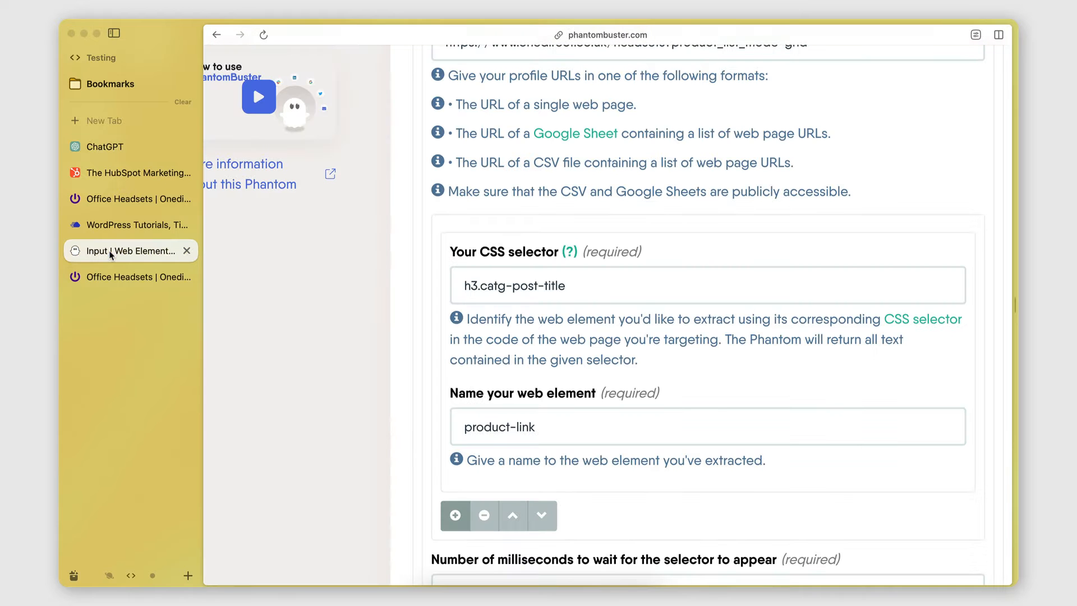
click(104, 202)
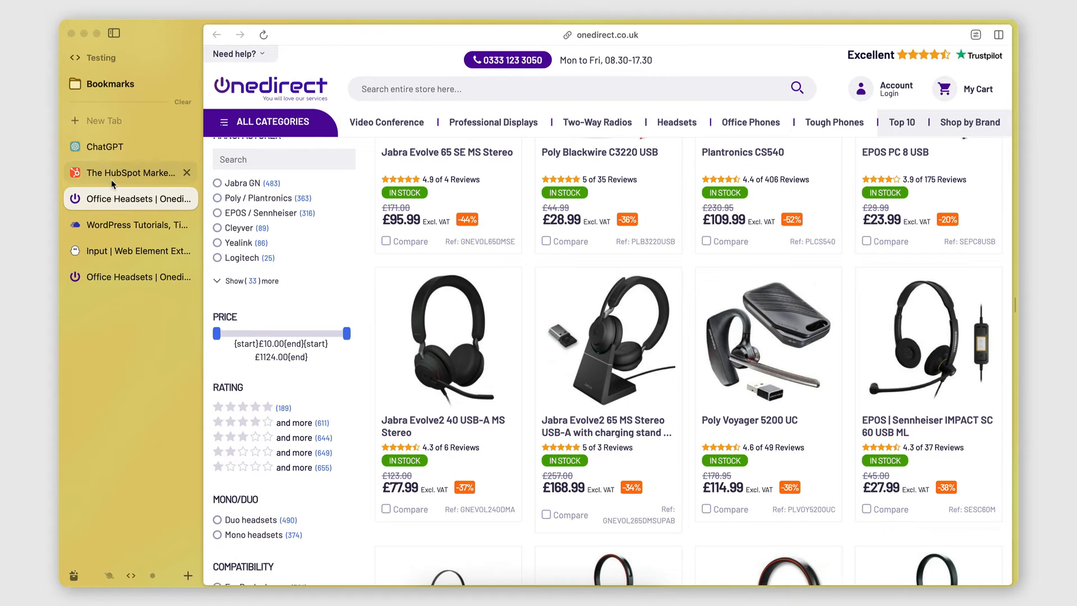
click(112, 180)
click(112, 224)
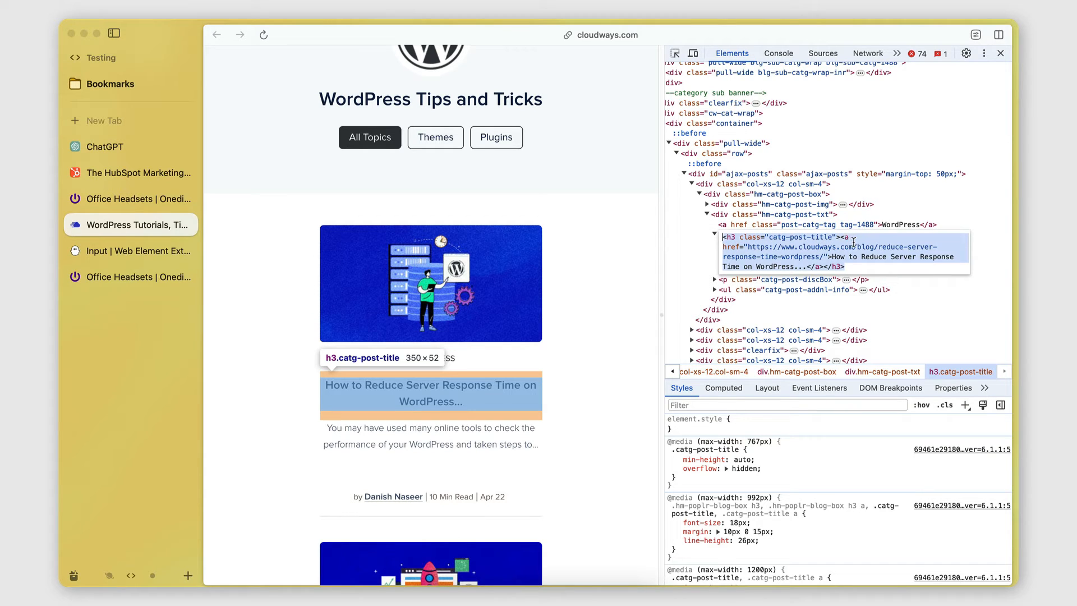
Step: Switch to ChatGPT, add the copied h3 catg-post-title HTML below the instructions after a blank line, and send the prompt
click(93, 148)
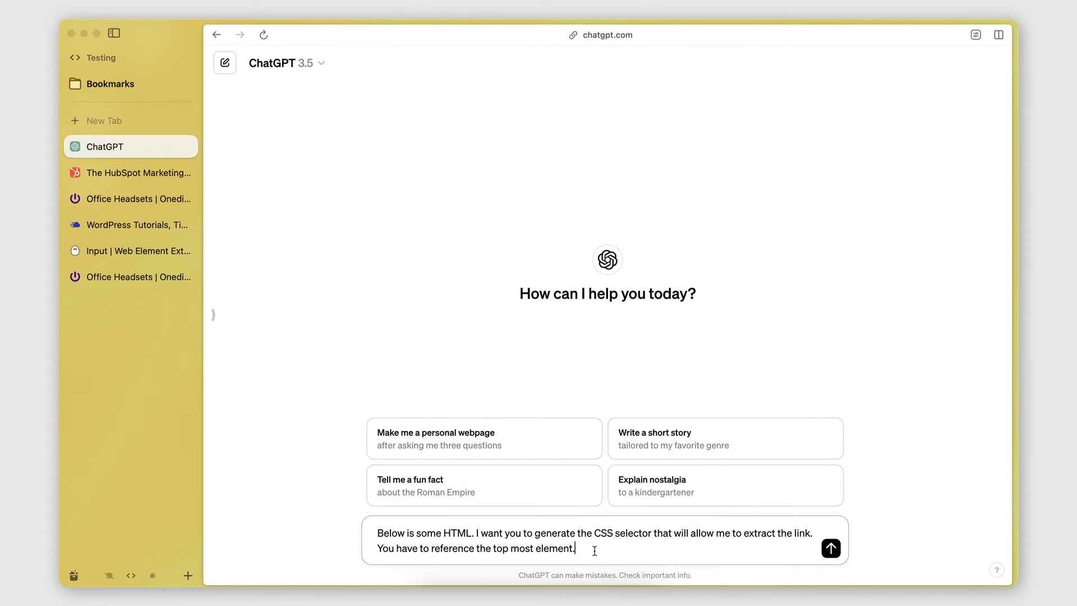
key(shift+Return)
key(shift+Return)
text(<h3 class="catg-post-title"><a href="https://www.cloudways.com/blog/reduce-server-response-time-wordpress/">How to Reduce Server Response Time on WordPress...</a></h3>)
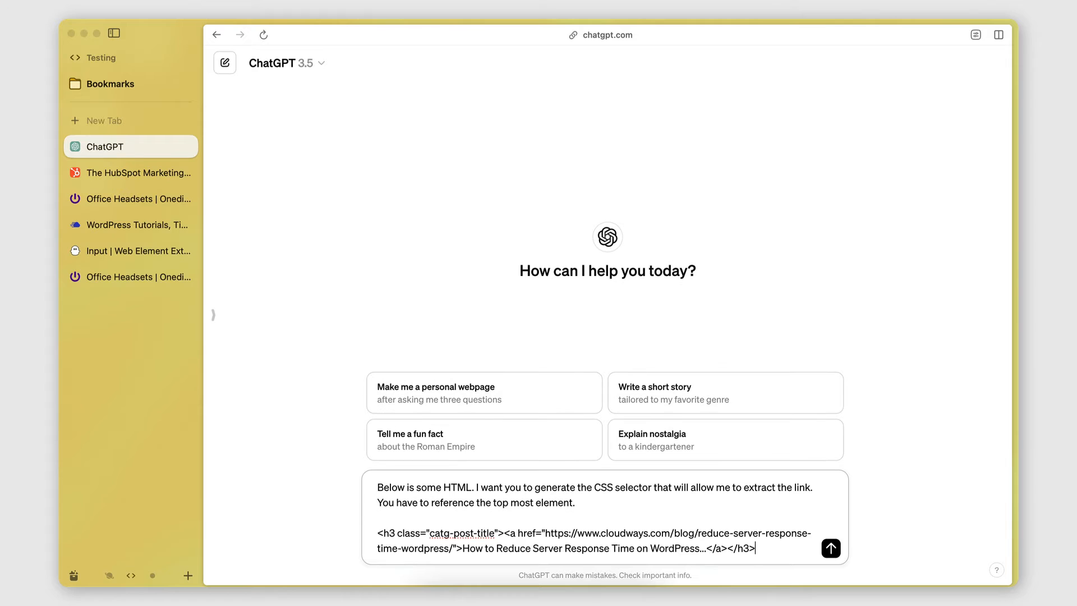
key(Return)
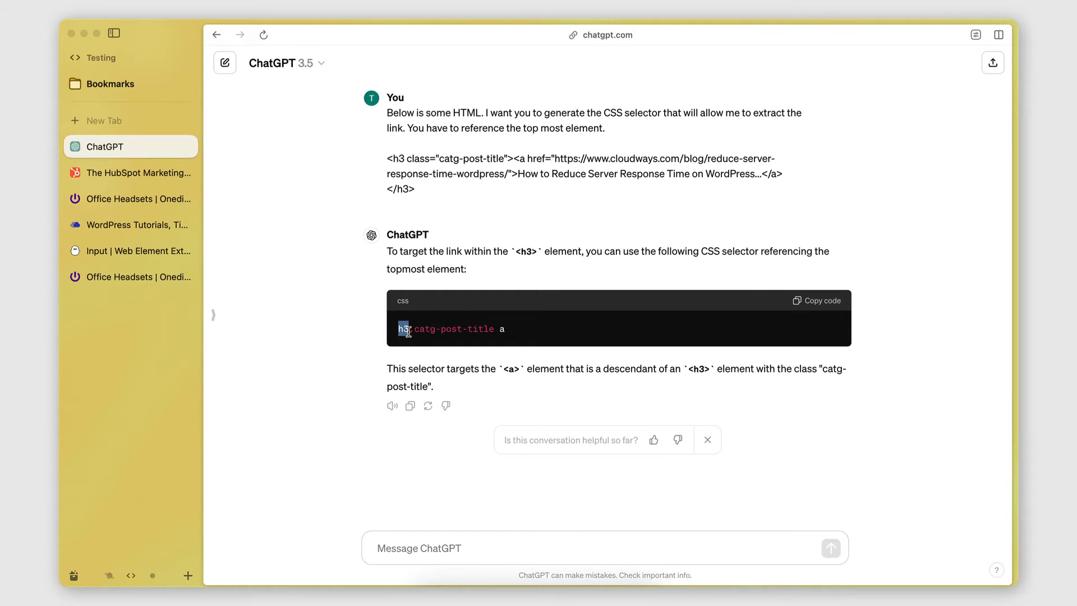
Step: Copy the generated selector "h3.catg-post-title a" from ChatGPT's reply
drag(412, 332, 496, 331)
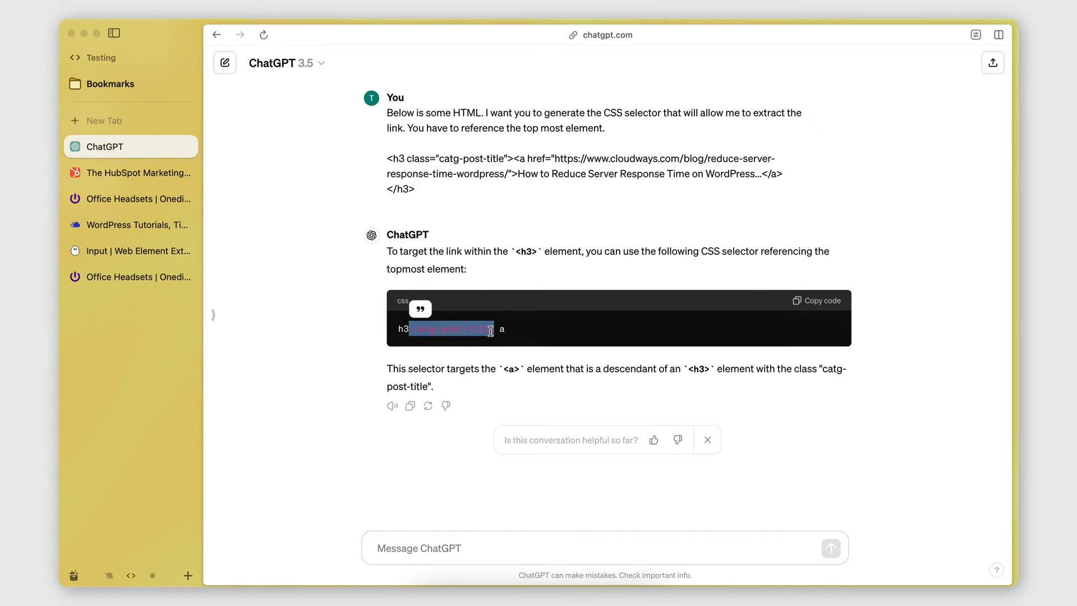
click(493, 331)
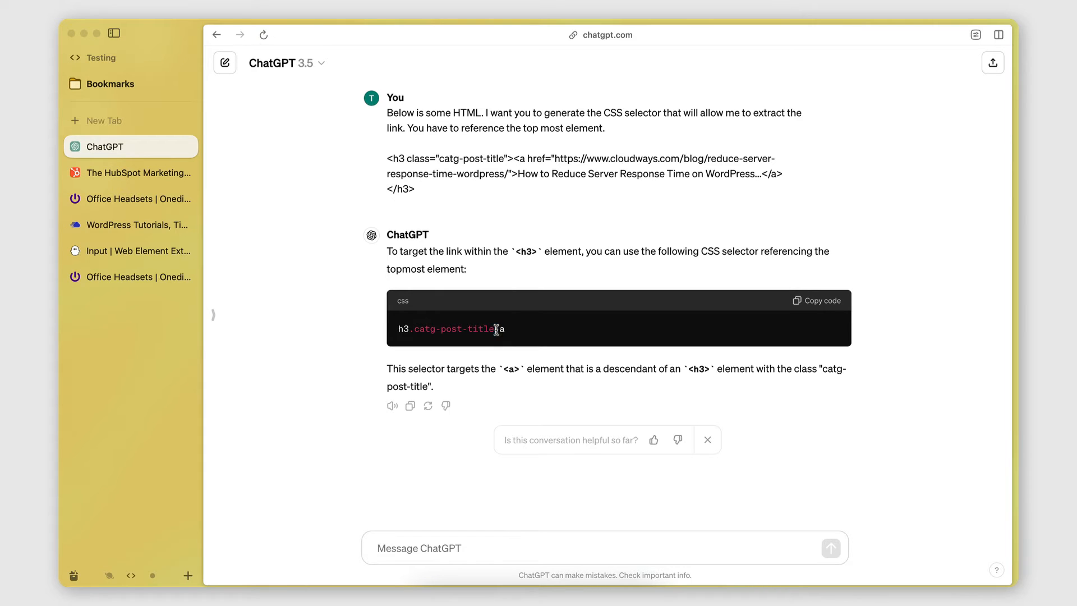
double_click(502, 330)
drag(400, 331, 516, 334)
key(super+c)
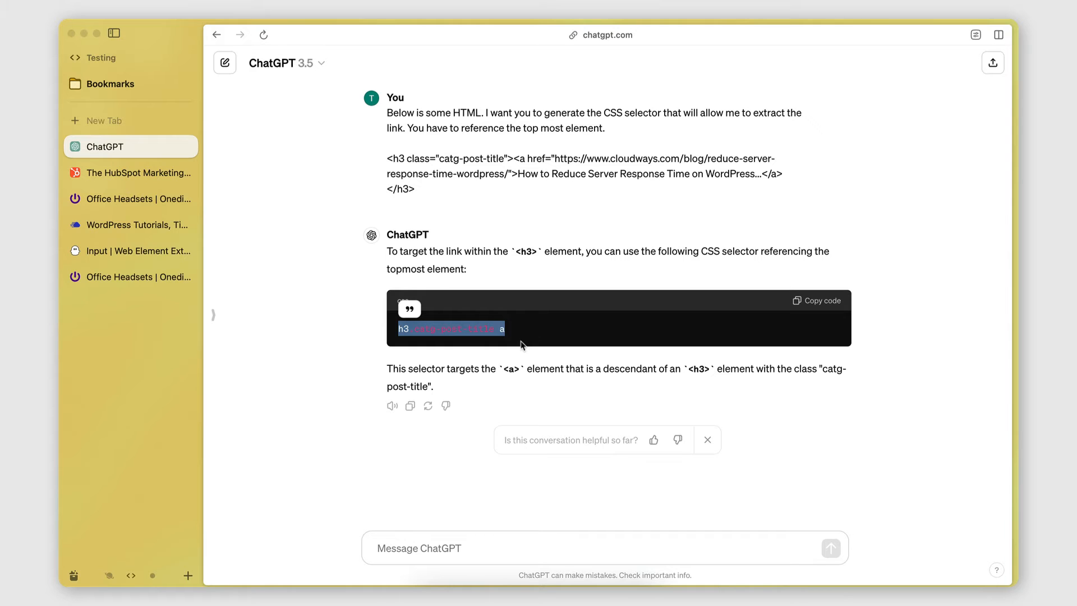
click(521, 344)
Step: Switch to PhantomBuster's input page and replace the CSS selector with "h3.catg-post-title a"
click(115, 256)
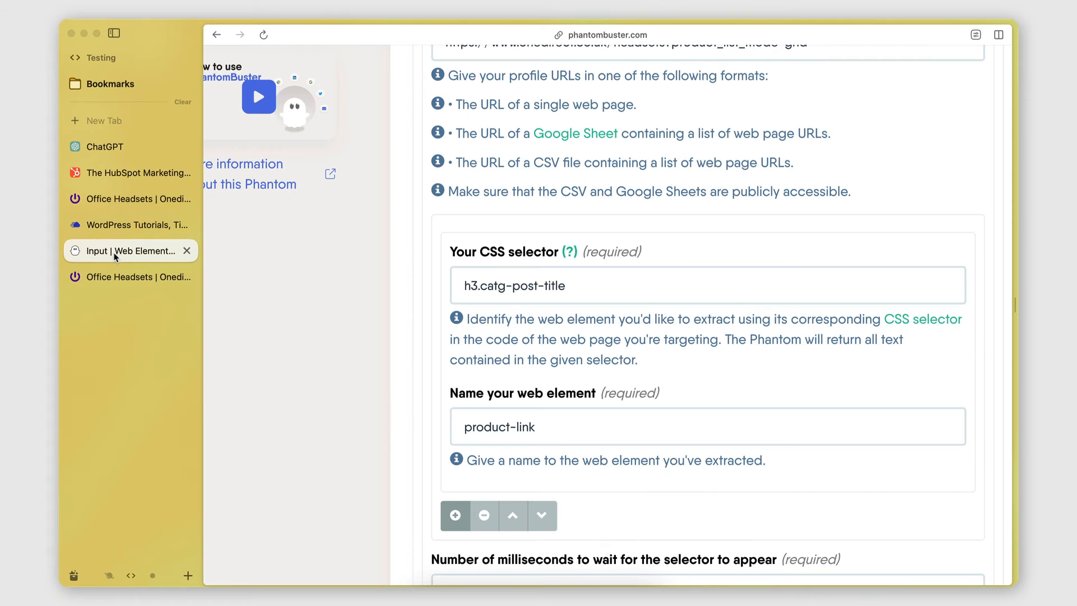
scroll(584, 292, down, 3)
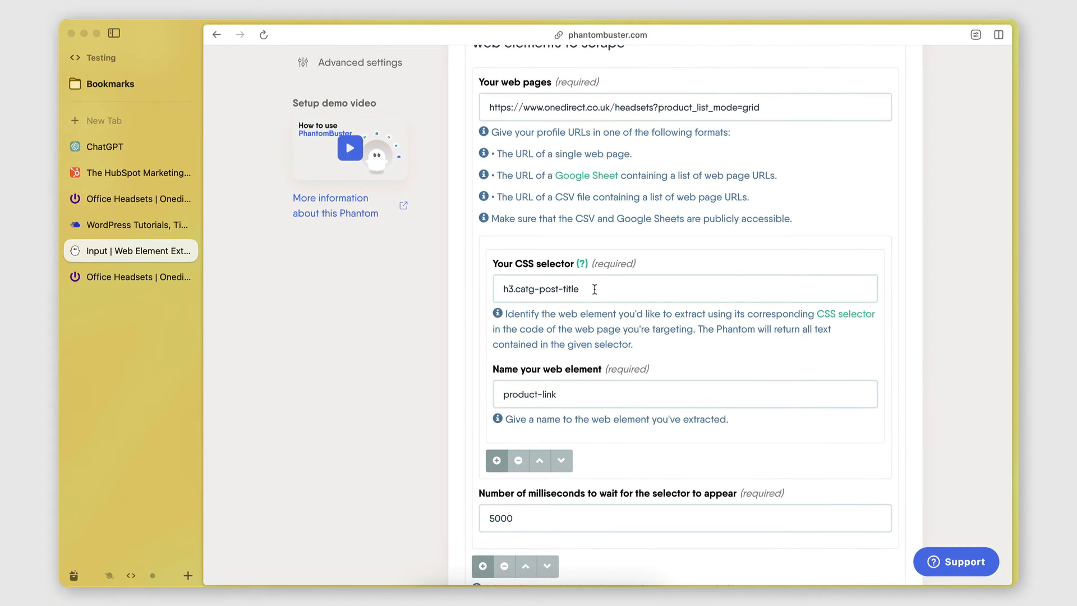
drag(594, 289, 504, 290)
key(super+v)
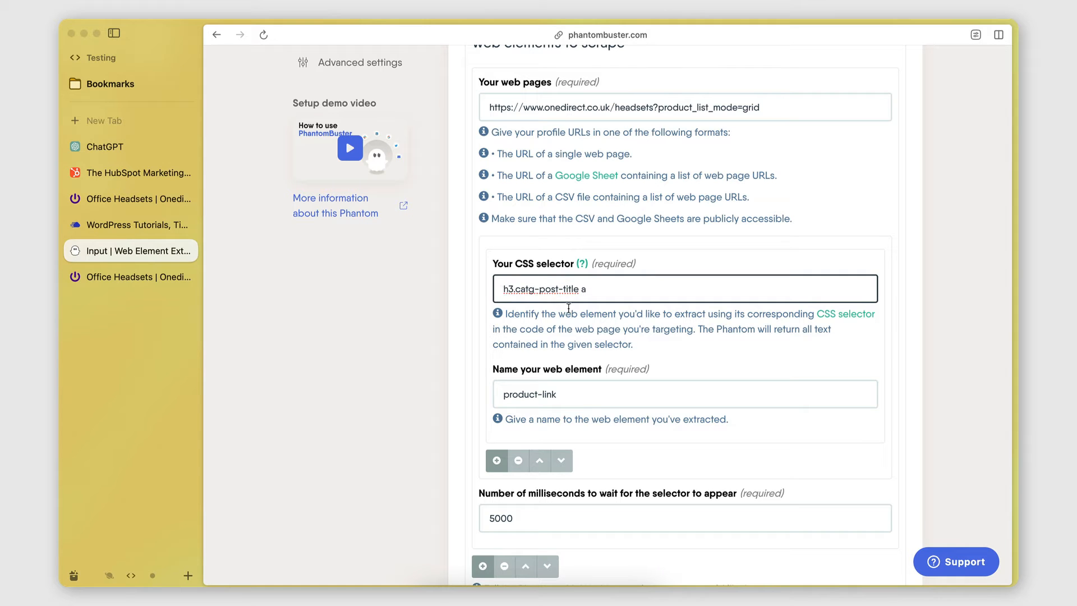
click(569, 308)
Step: Rename the web element as "post-link"
scroll(569, 308, up, 2)
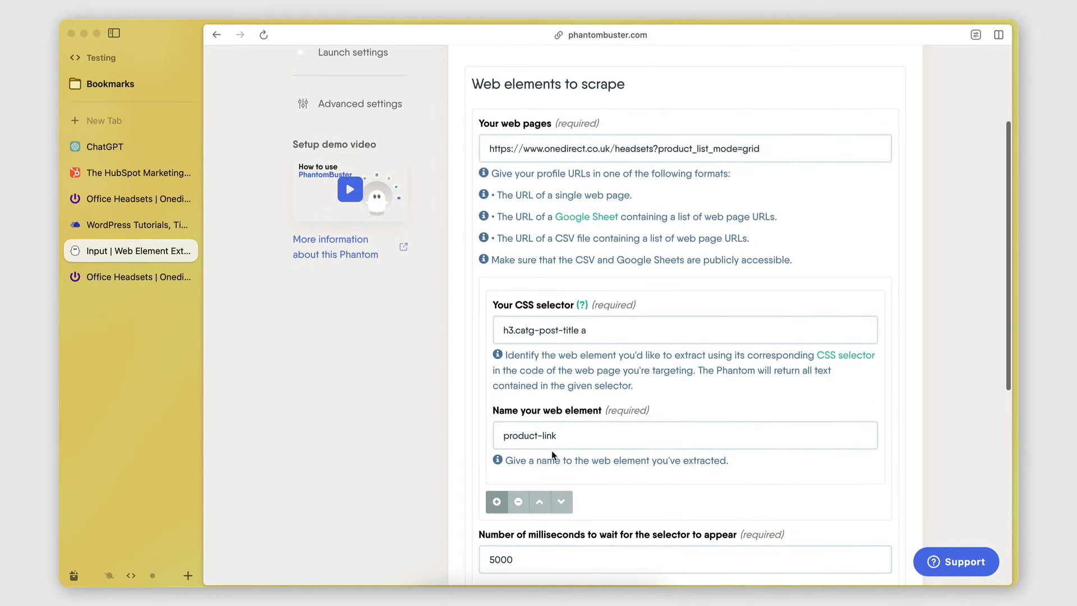
drag(538, 436, 473, 442)
text(post)
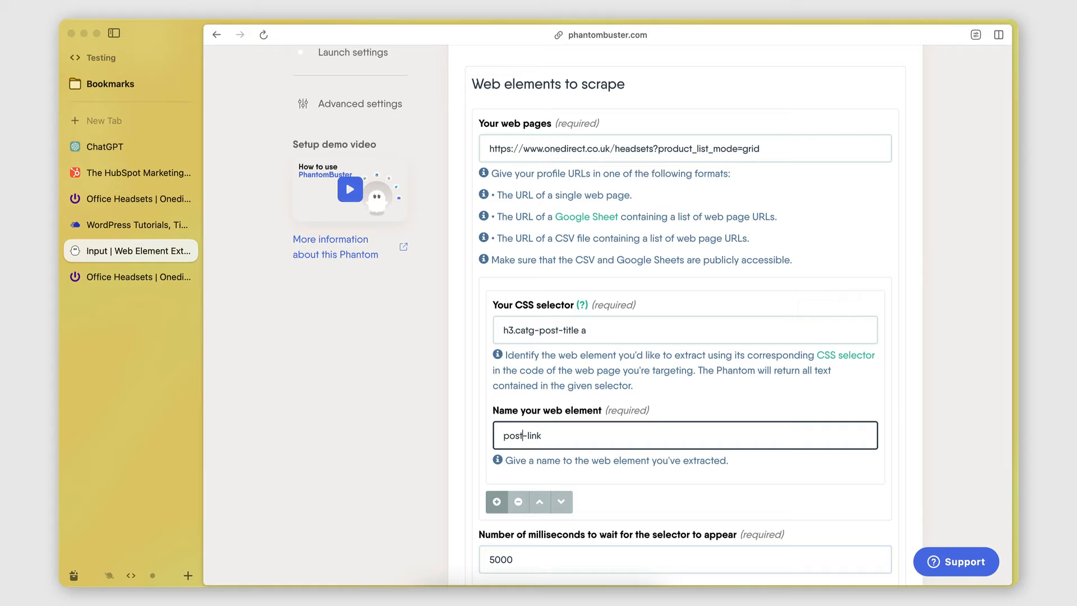
click(520, 483)
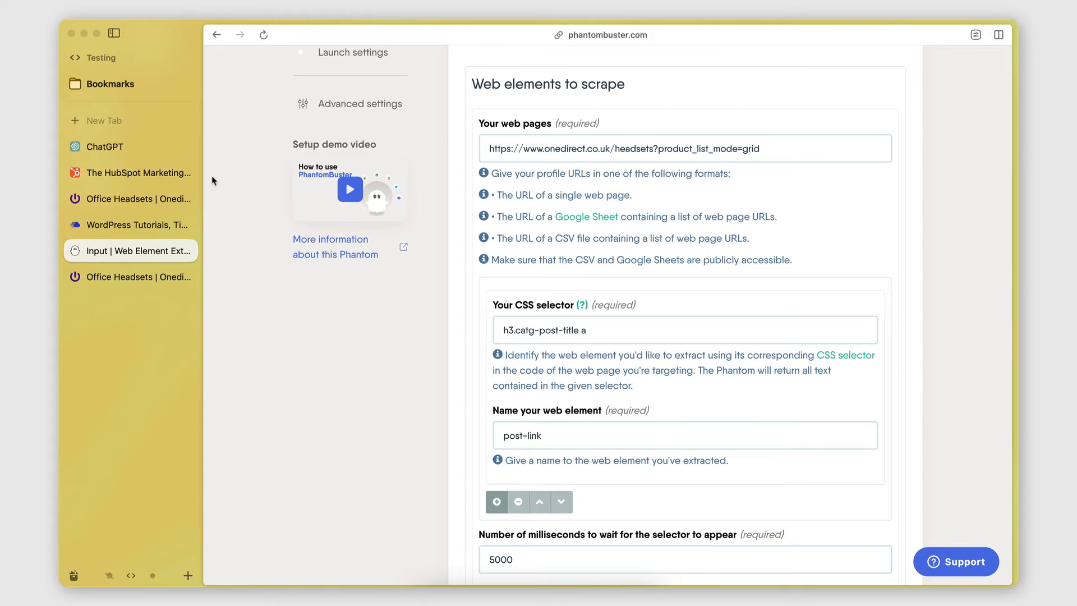
click(140, 225)
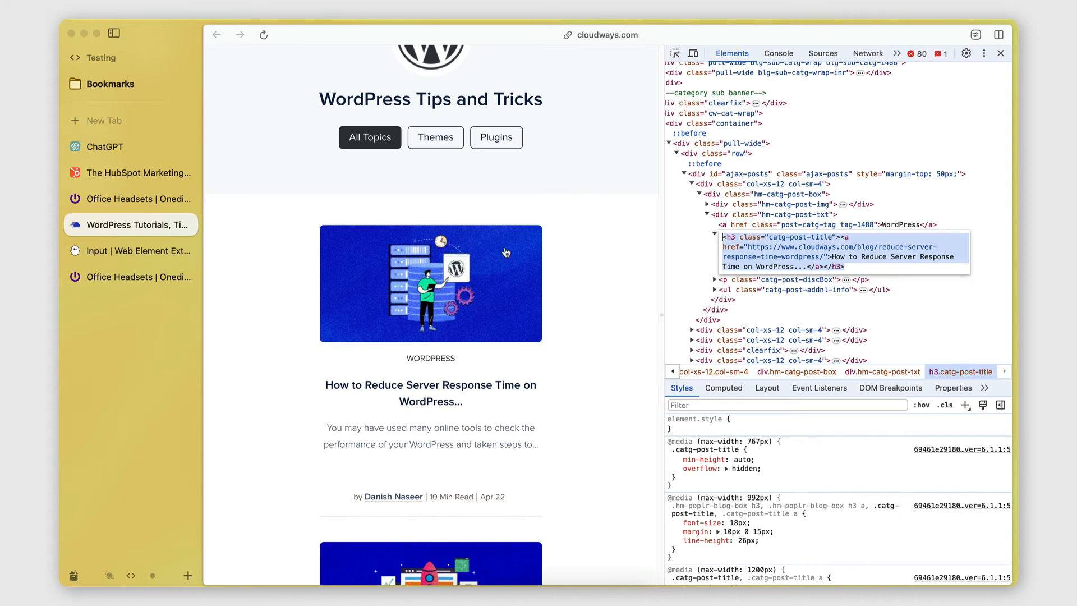
click(565, 36)
click(133, 247)
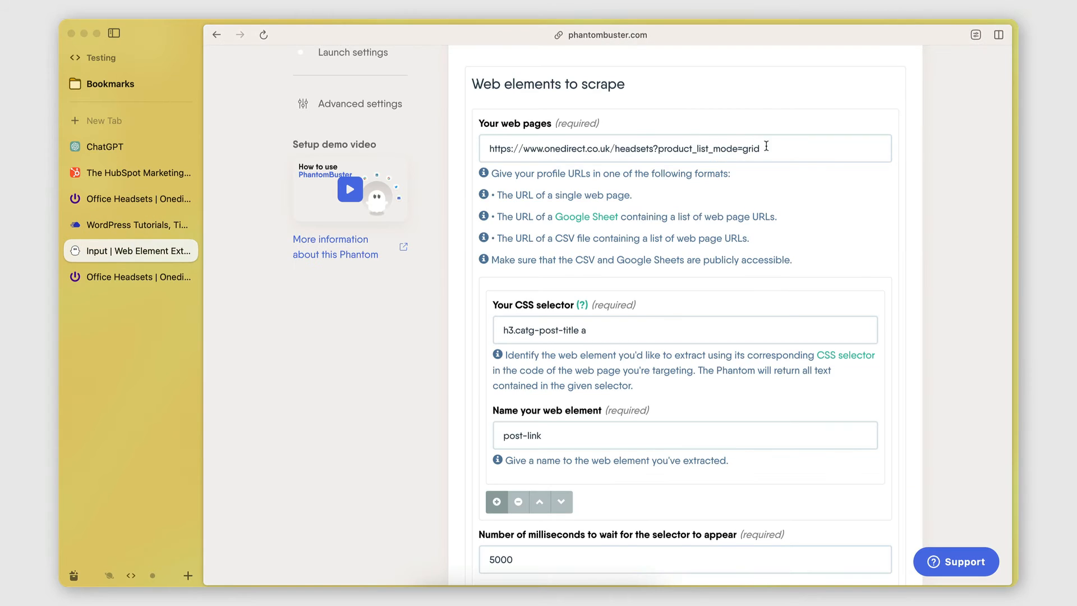
drag(766, 146, 463, 152)
key(cmd+v)
click(595, 219)
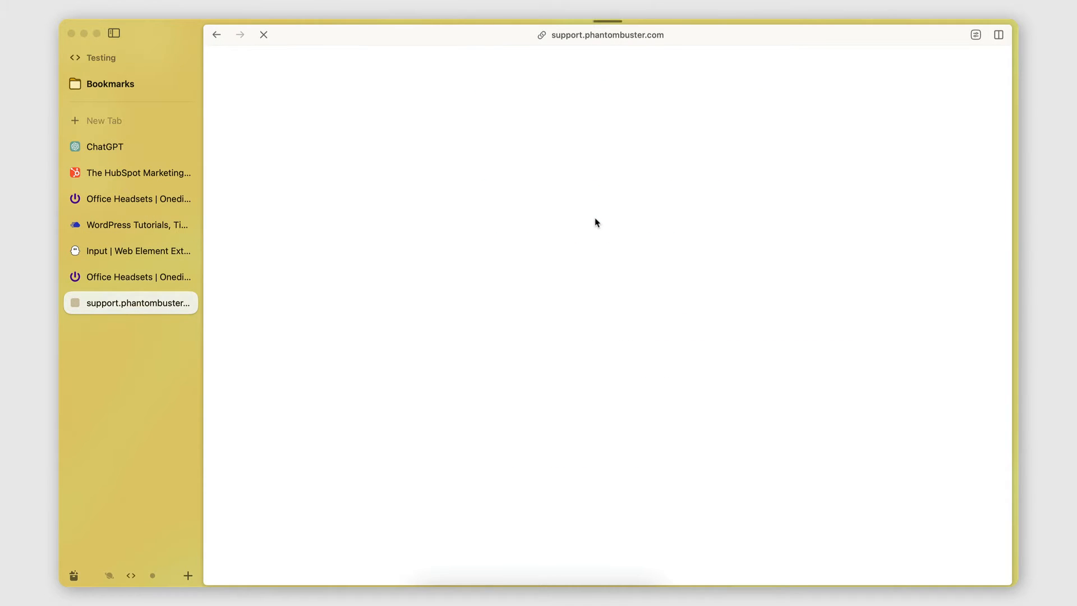
click(217, 35)
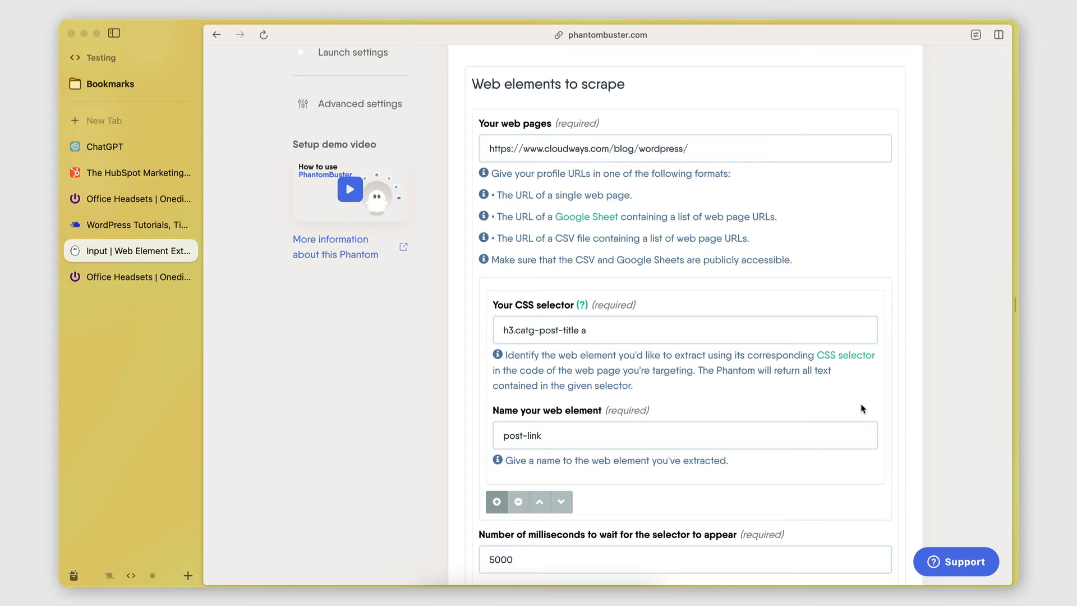
scroll(863, 405, down, 7)
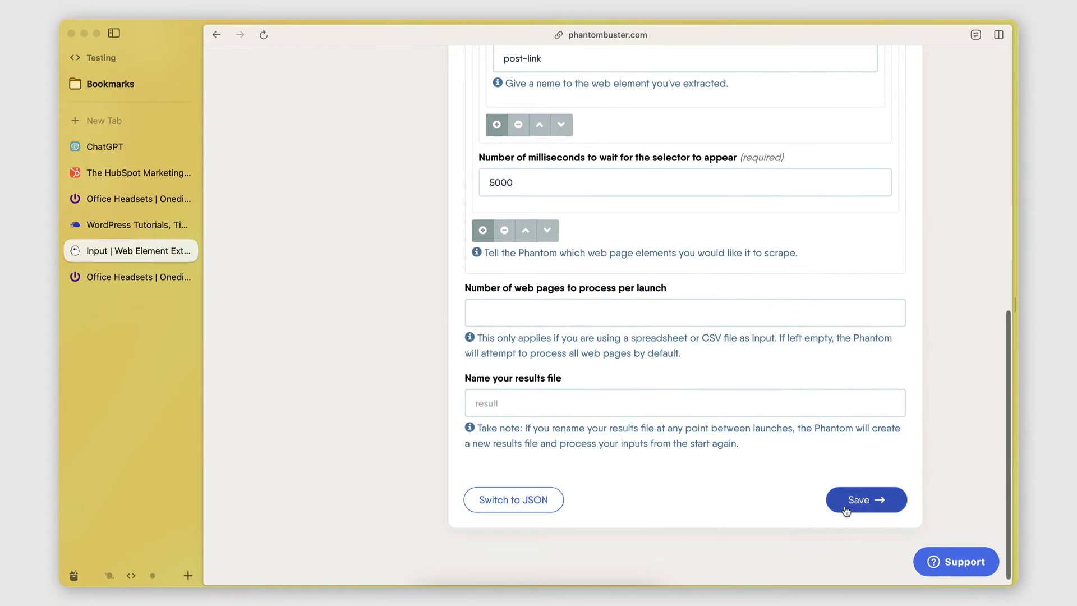
click(867, 501)
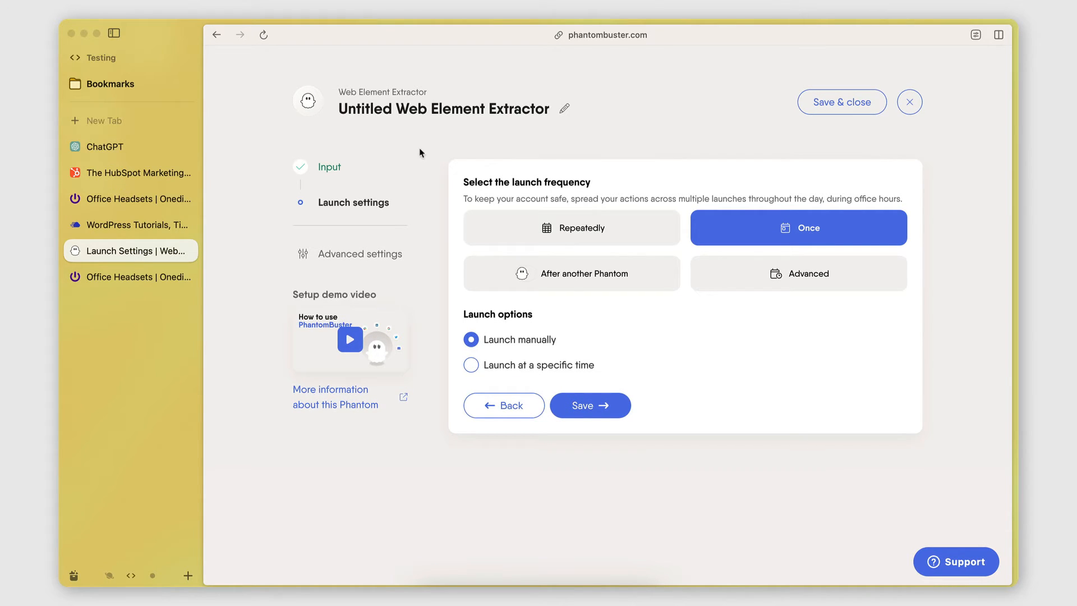
Step: Set the Phantom's file management to Delete previous files, and save both the advanced and the launch settings
click(355, 255)
click(651, 186)
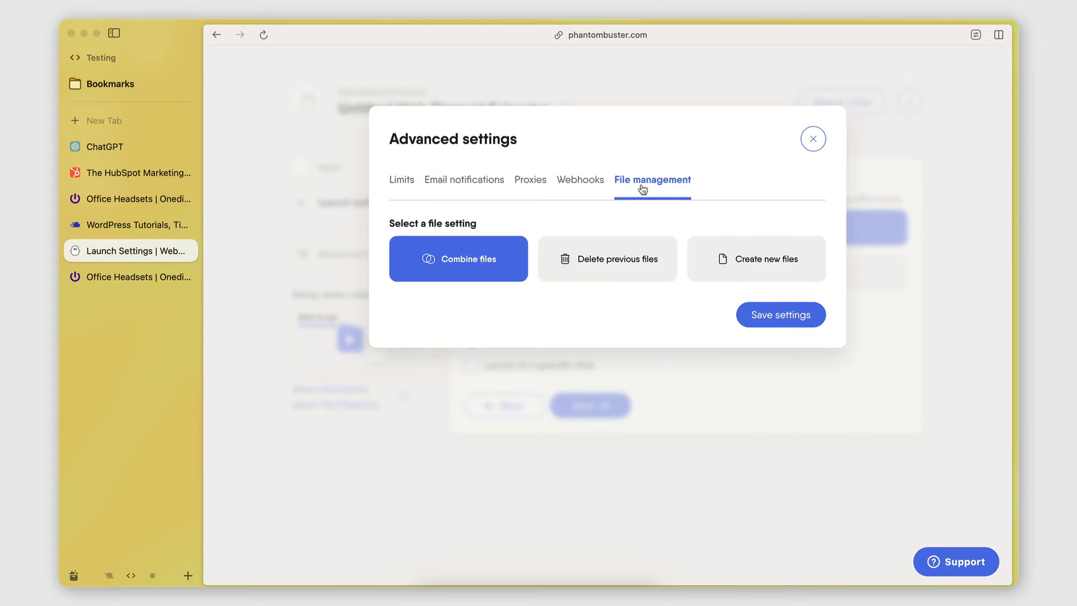
click(605, 262)
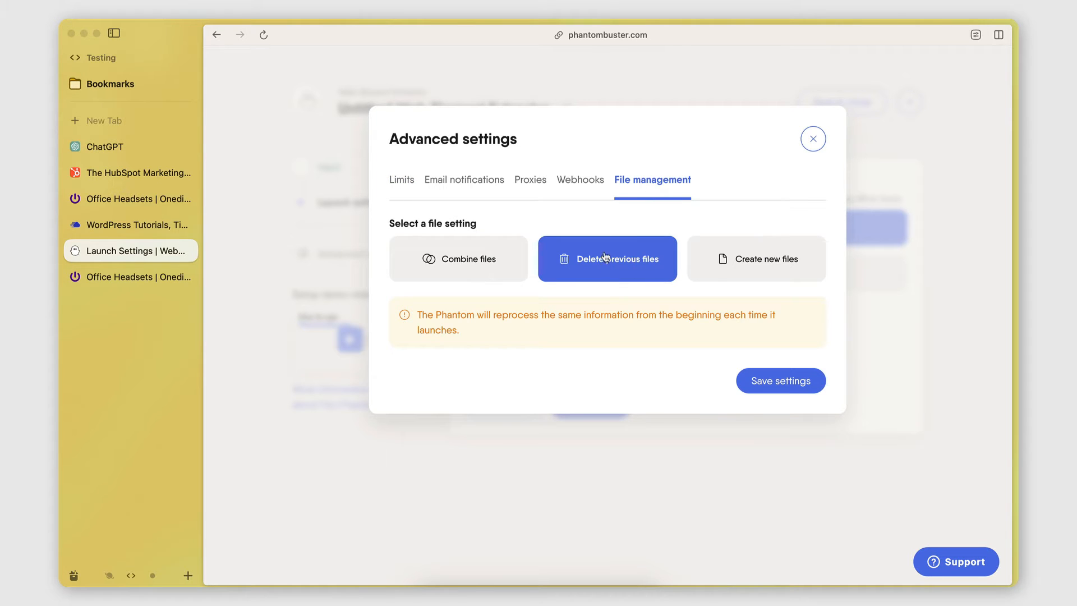
click(772, 382)
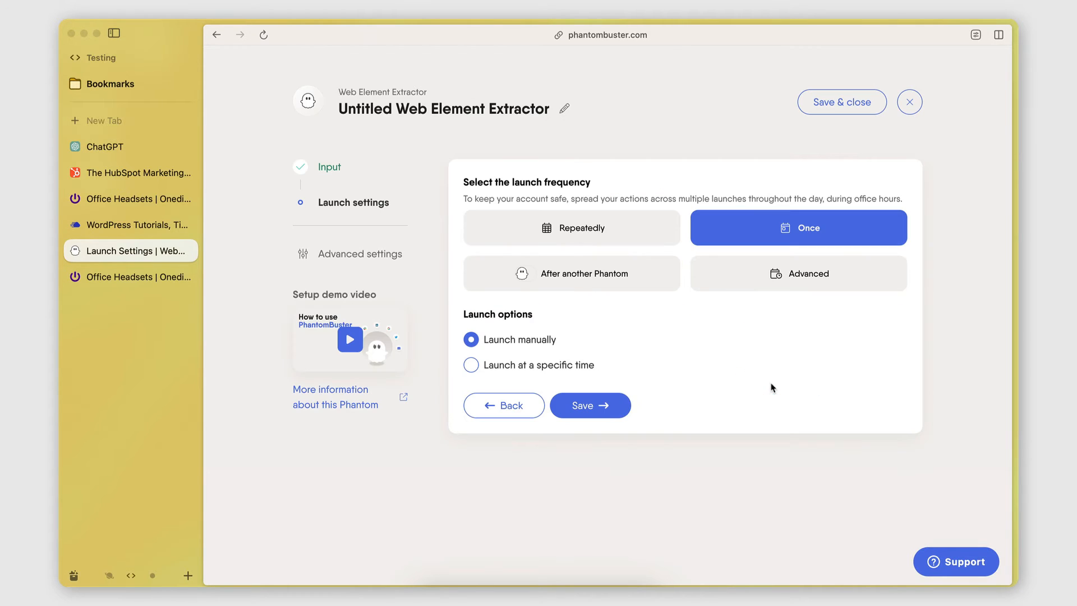
click(600, 404)
Step: Launch the Web Element Extractor Phantom
scroll(462, 412, down, 3)
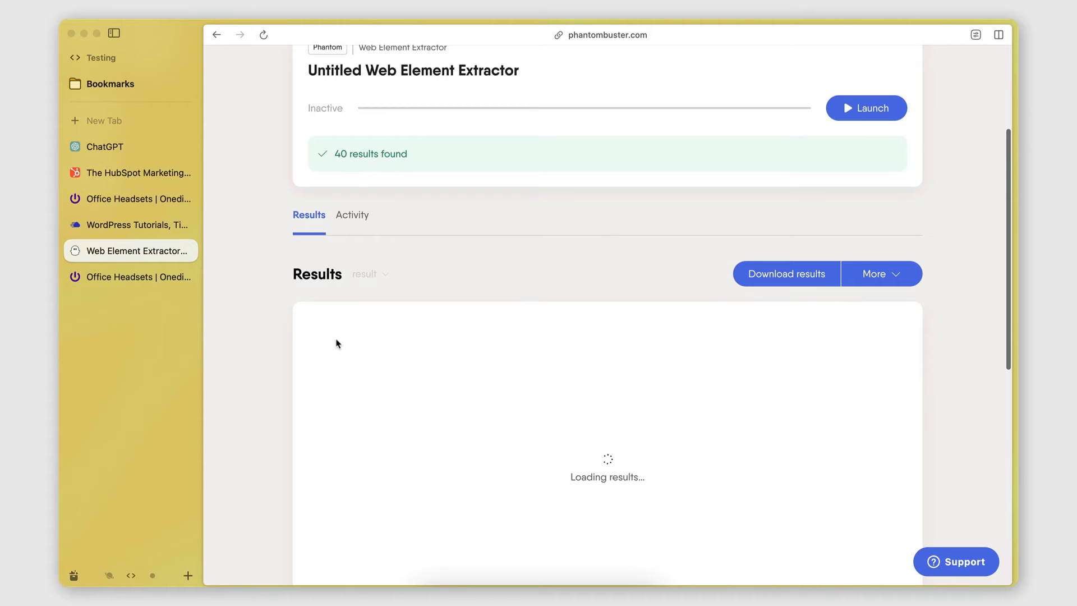
scroll(337, 343, down, 2)
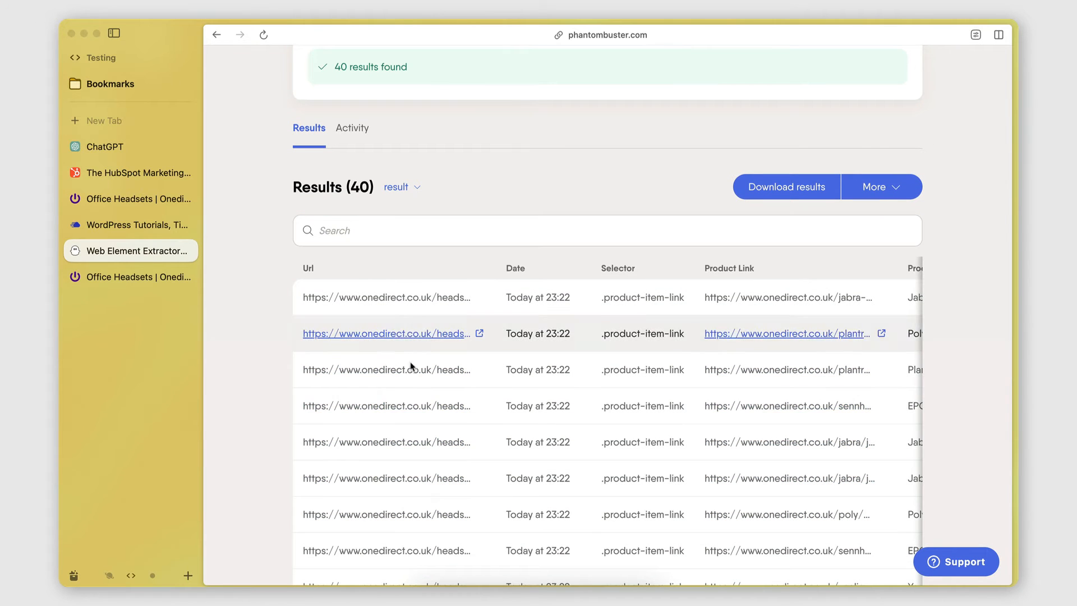
scroll(411, 367, up, 5)
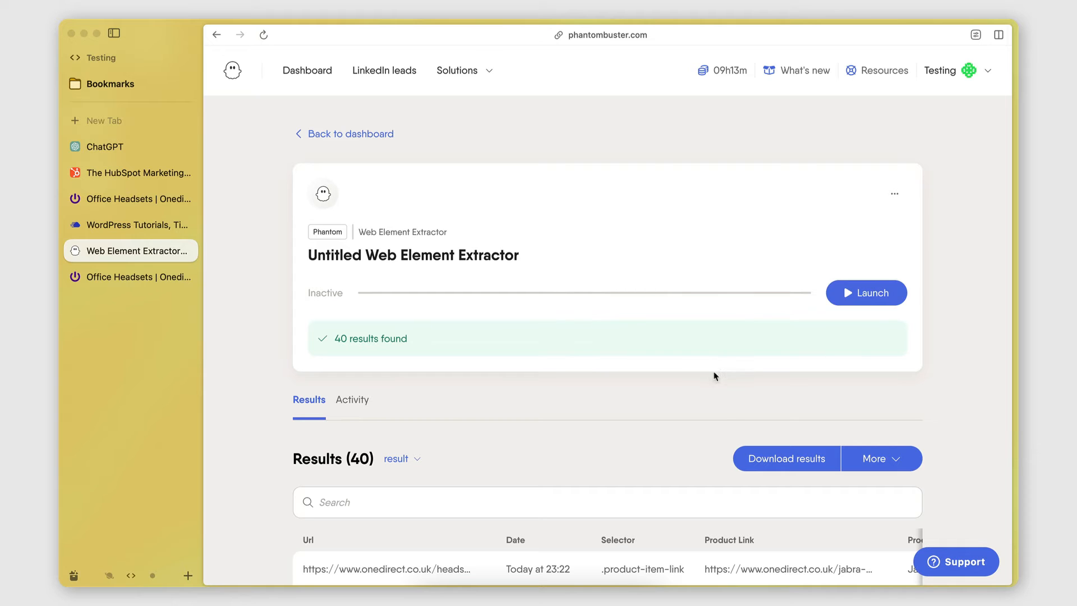
click(867, 292)
Step: Follow the run and examine the selector, post link and post link text columns of the results, comparing with ChatGPT's selector
scroll(540, 421, down, 1)
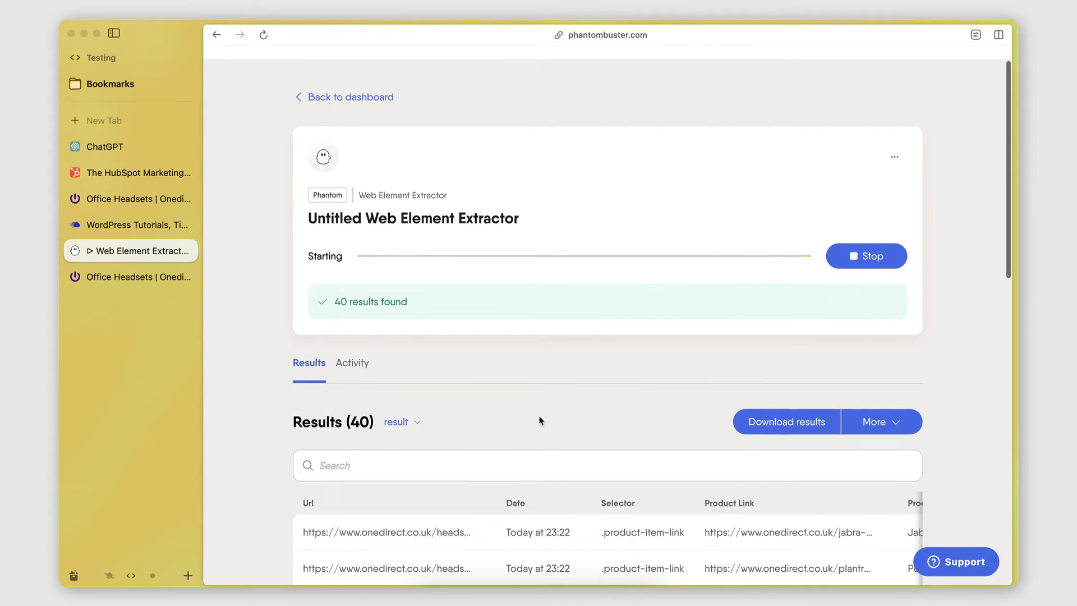
scroll(540, 421, down, 4)
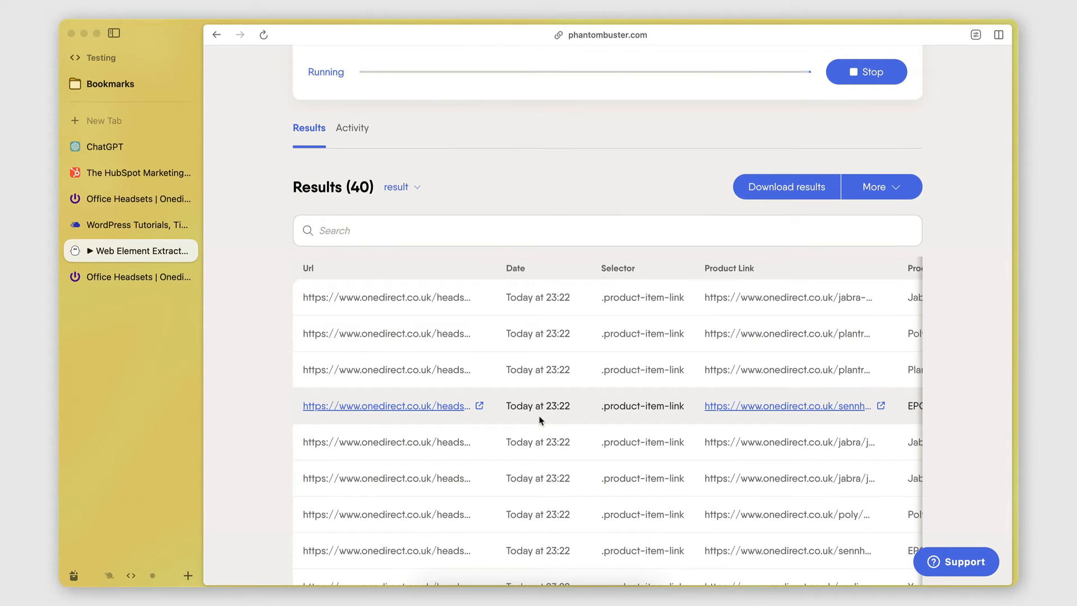
scroll(544, 404, up, 1)
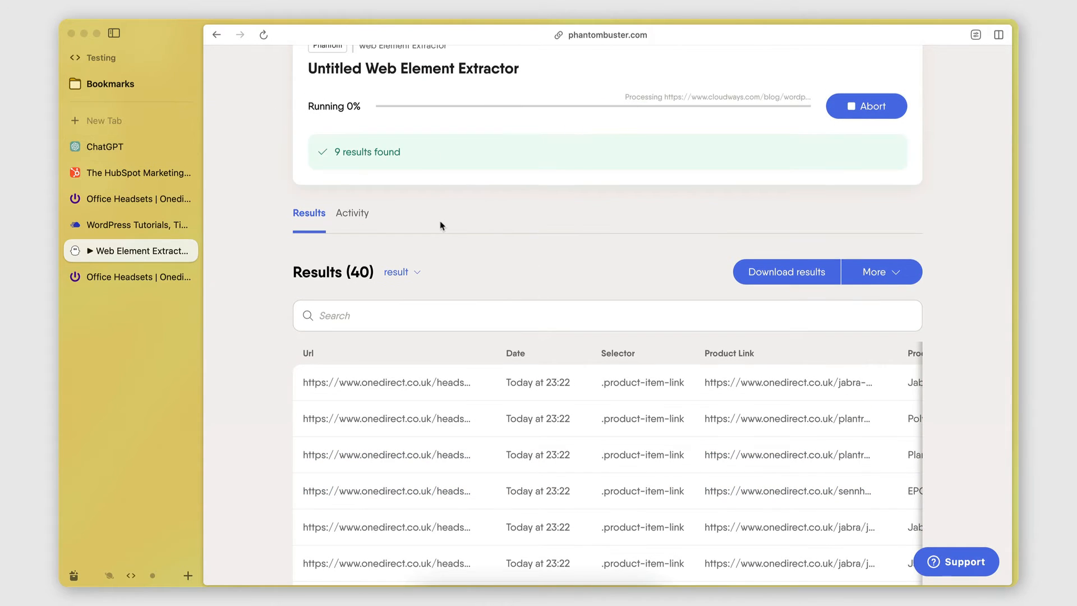
scroll(482, 272, down, 3)
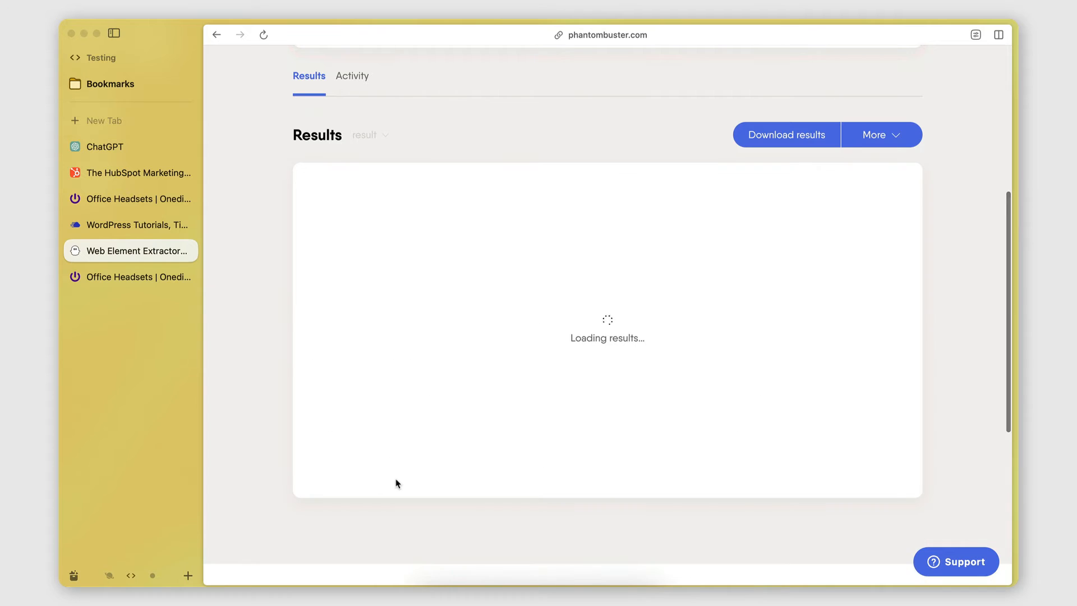
scroll(396, 482, right, 5)
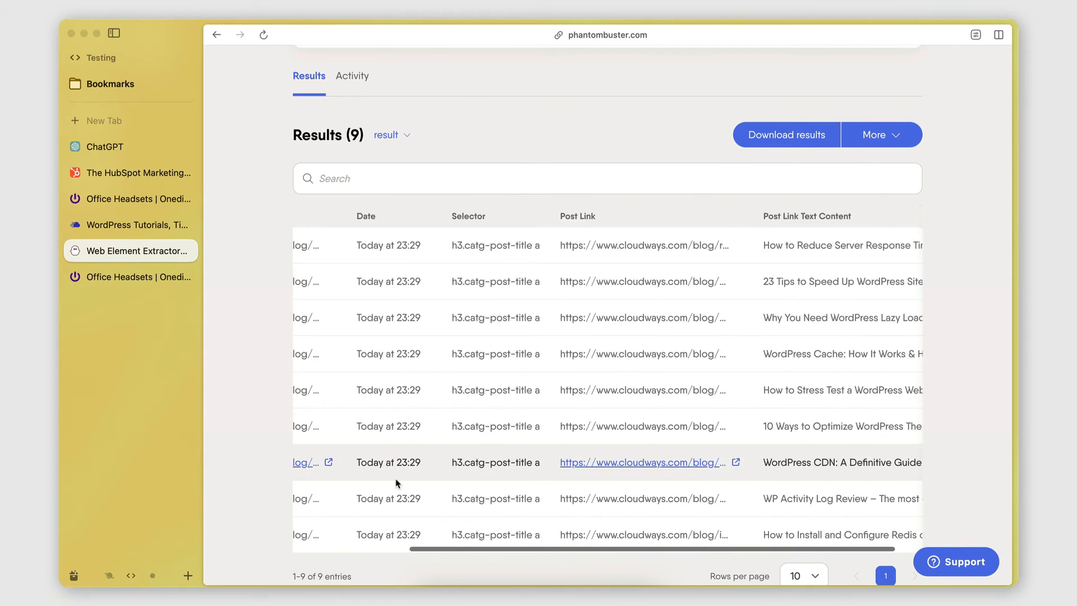
click(110, 146)
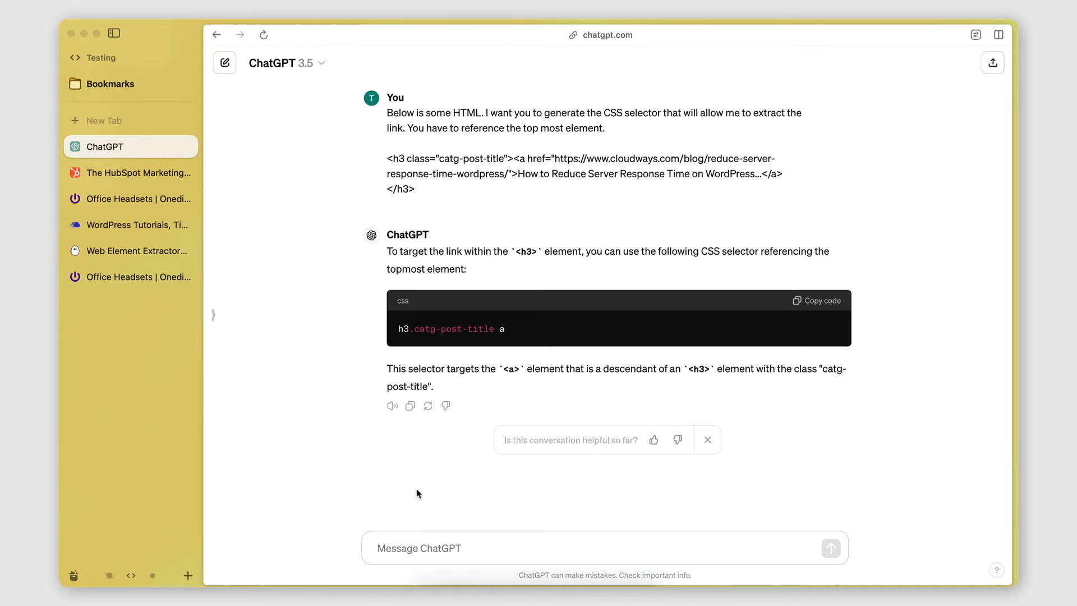
click(135, 251)
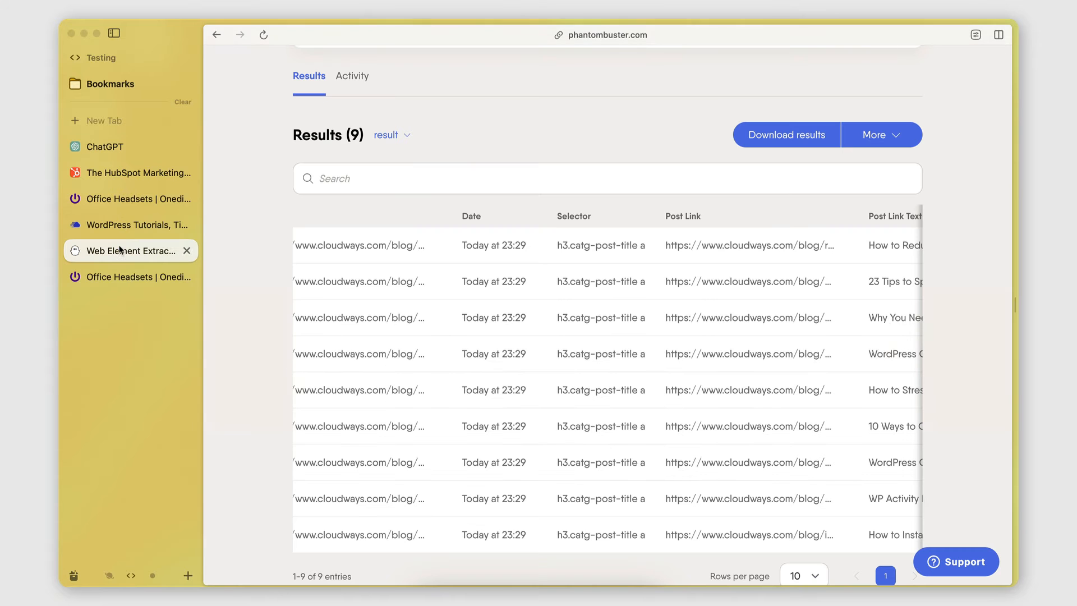
scroll(584, 373, left, 2)
scroll(584, 376, right, 6)
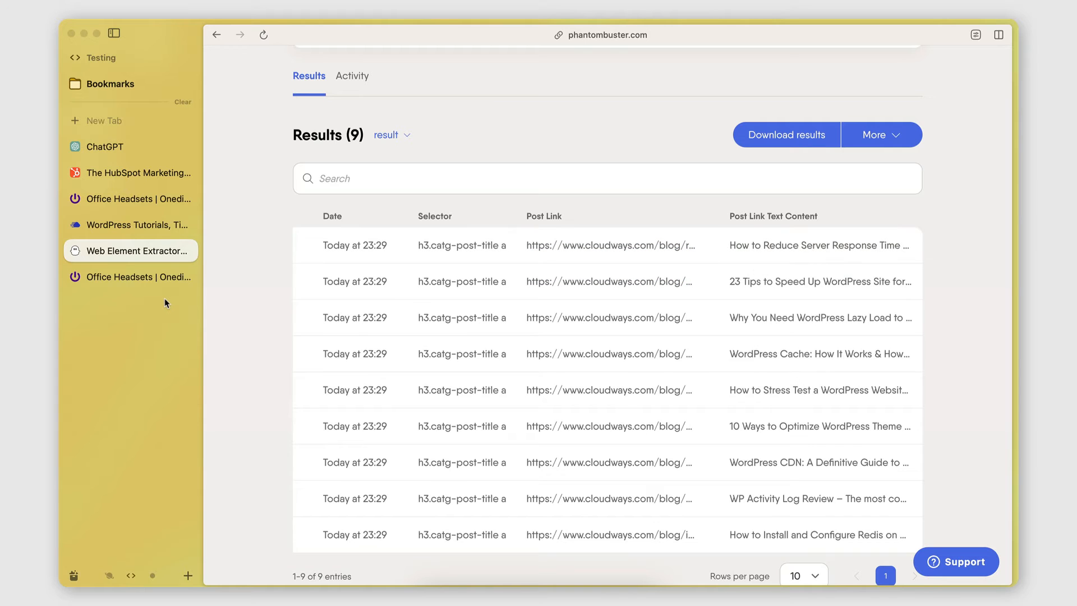
Step: Close the developer tools on the Cloudways WordPress blog page and look over the last articles above Load More
click(106, 224)
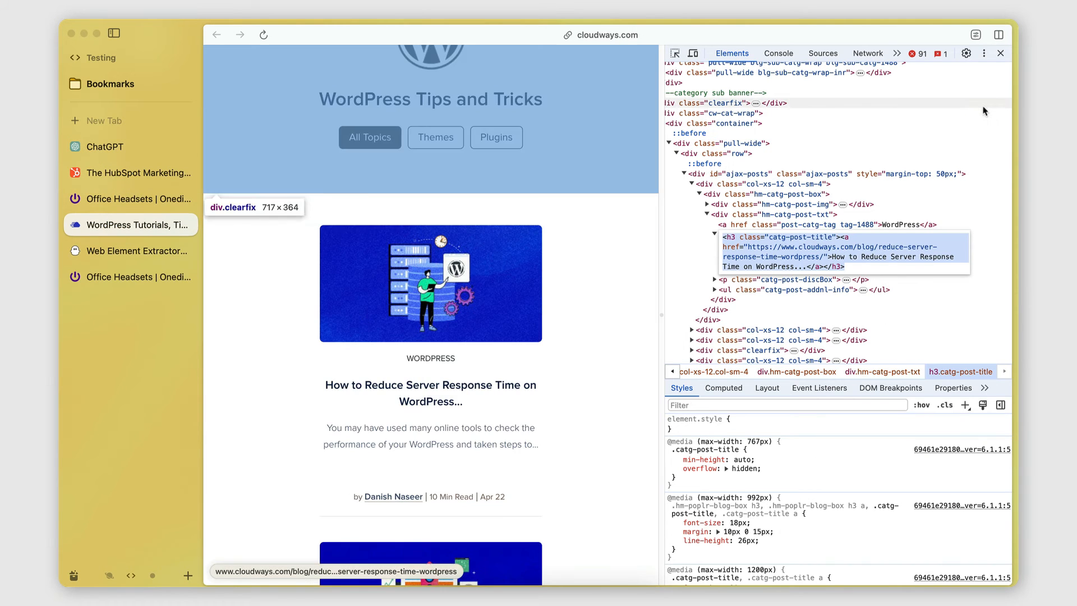
click(1000, 53)
scroll(595, 319, down, 15)
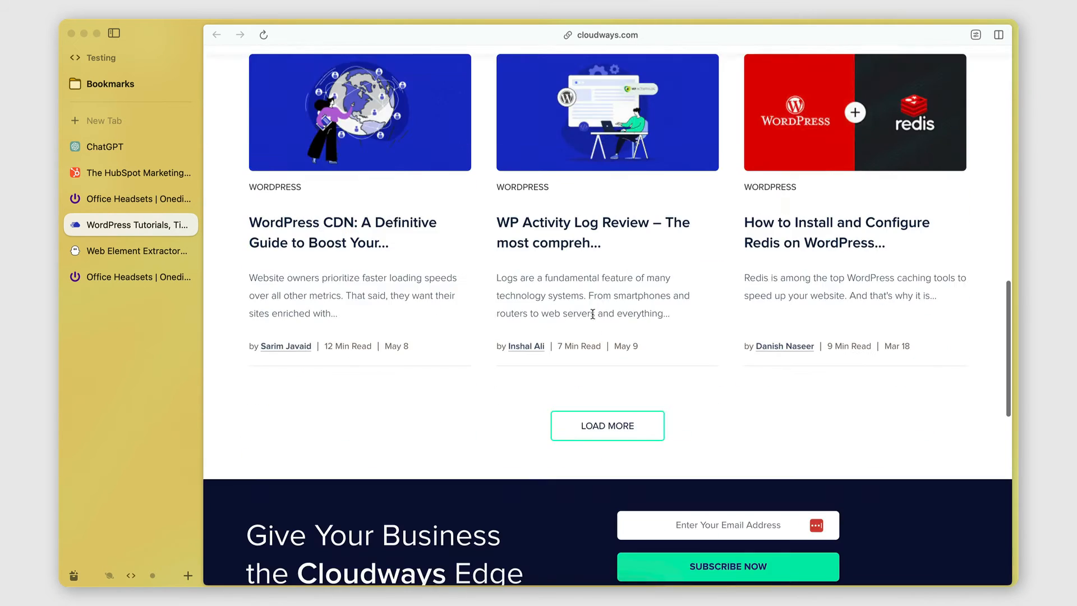
scroll(813, 343, up, 2)
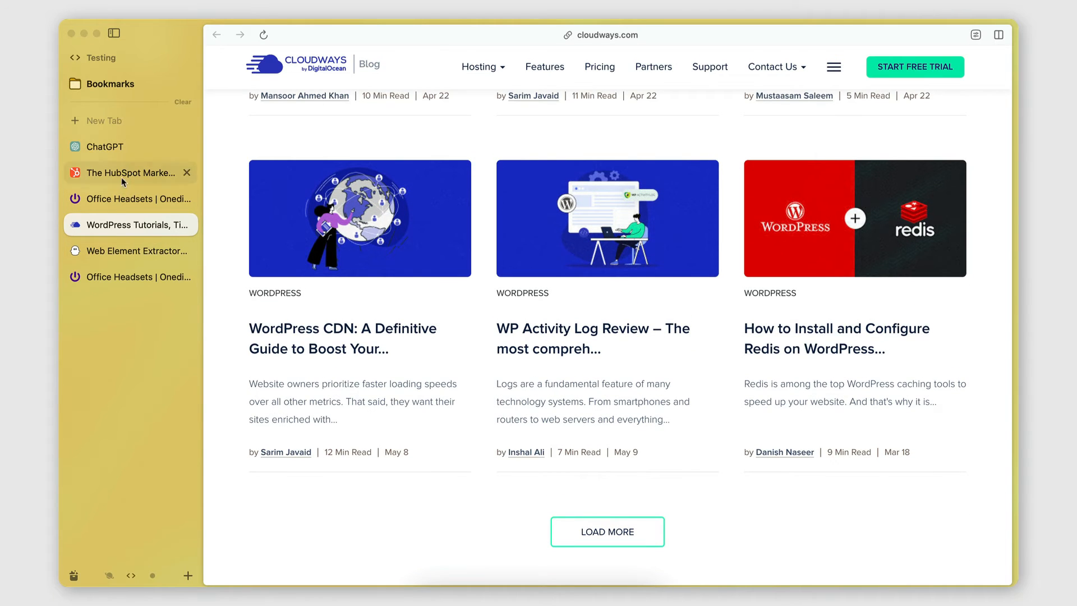
Step: In PhantomBuster's results, open the post link of the last row and check the article it leads to
click(115, 250)
scroll(784, 351, down, 3)
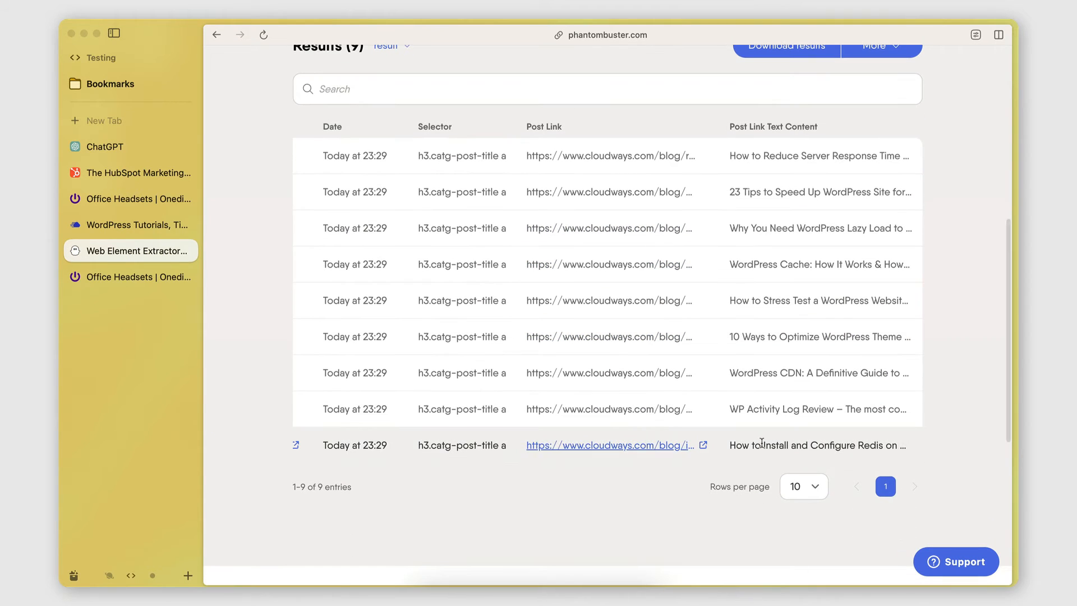
click(614, 446)
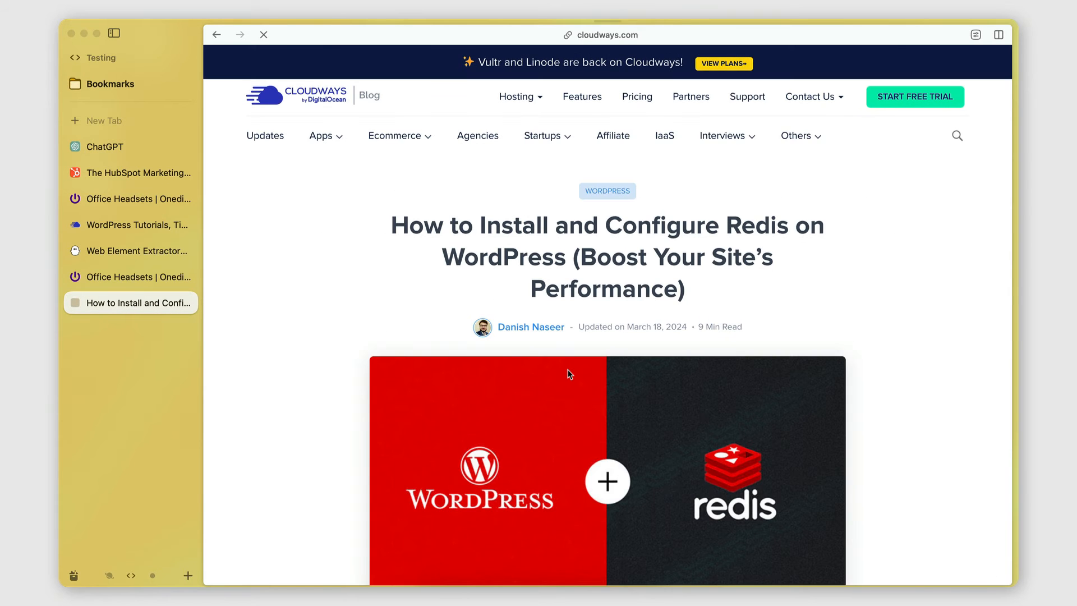
scroll(569, 373, down, 2)
scroll(569, 373, up, 2)
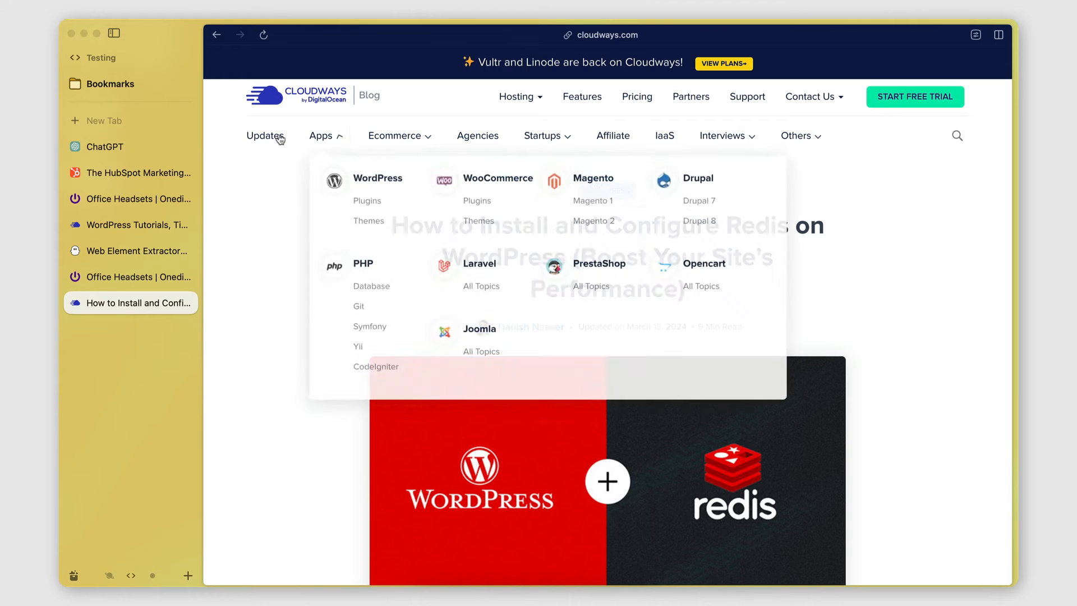
Step: Switch to the HubSpot Marketing blog and examine its lead article, Featured Articles and Latest articles sections
click(103, 172)
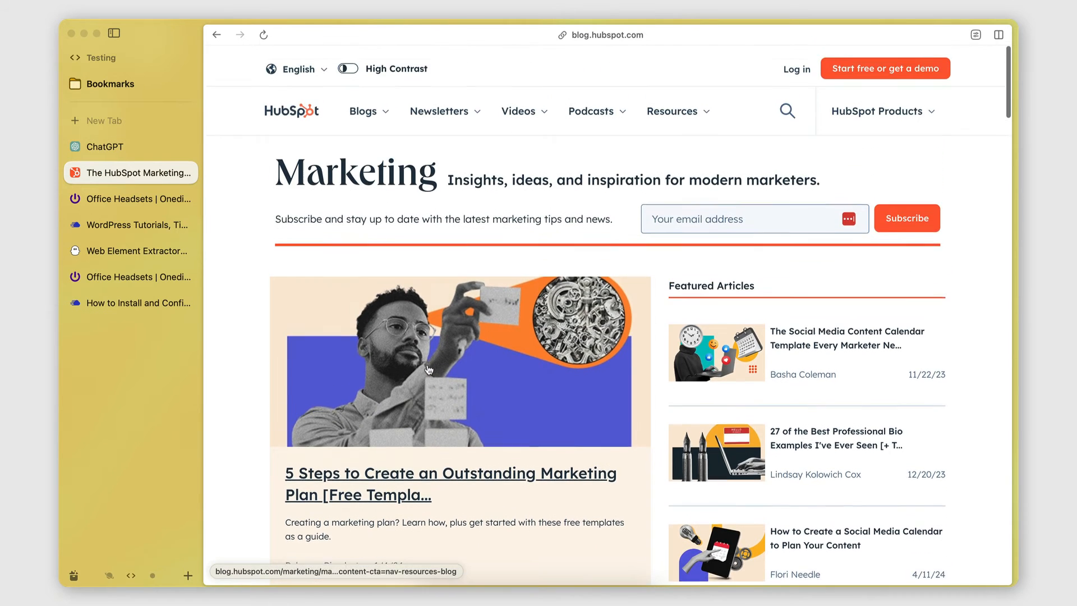
scroll(531, 290, down, 3)
scroll(531, 290, up, 3)
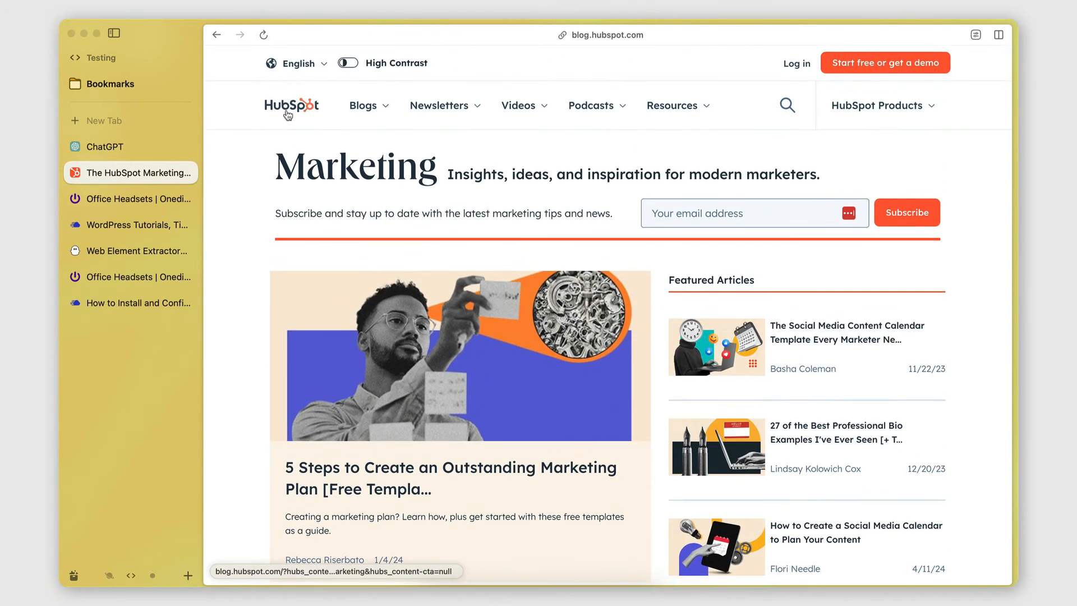
scroll(400, 177, down, 4)
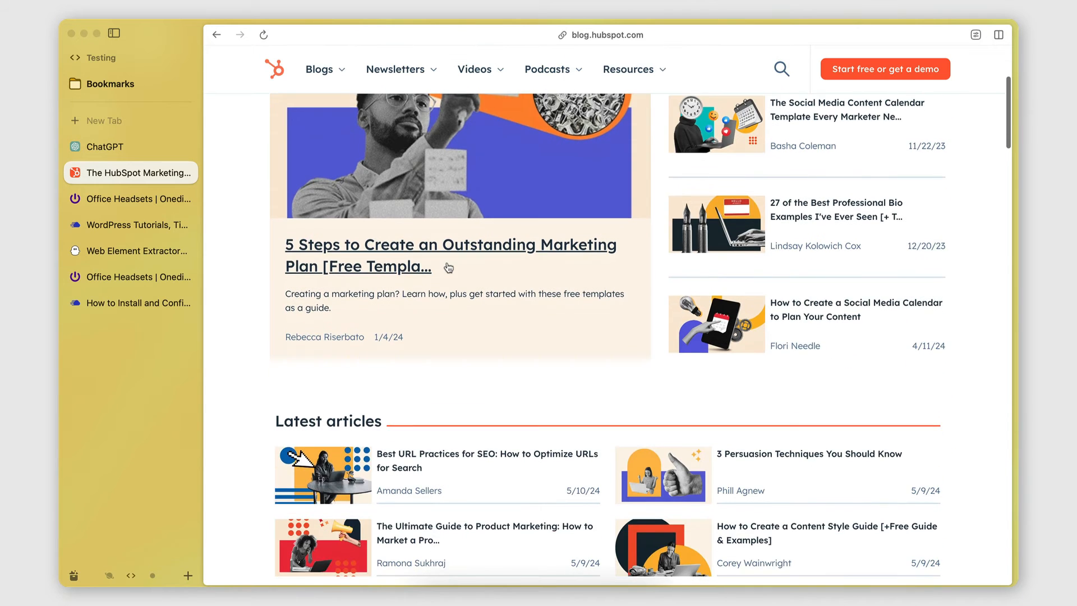
scroll(484, 345, down, 4)
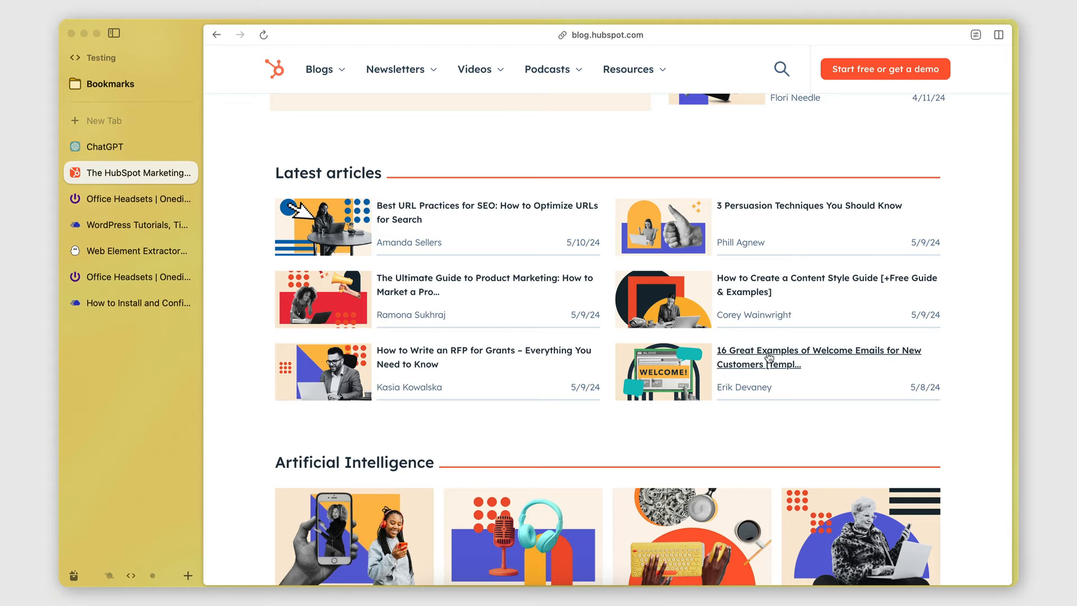
scroll(529, 443, up, 1)
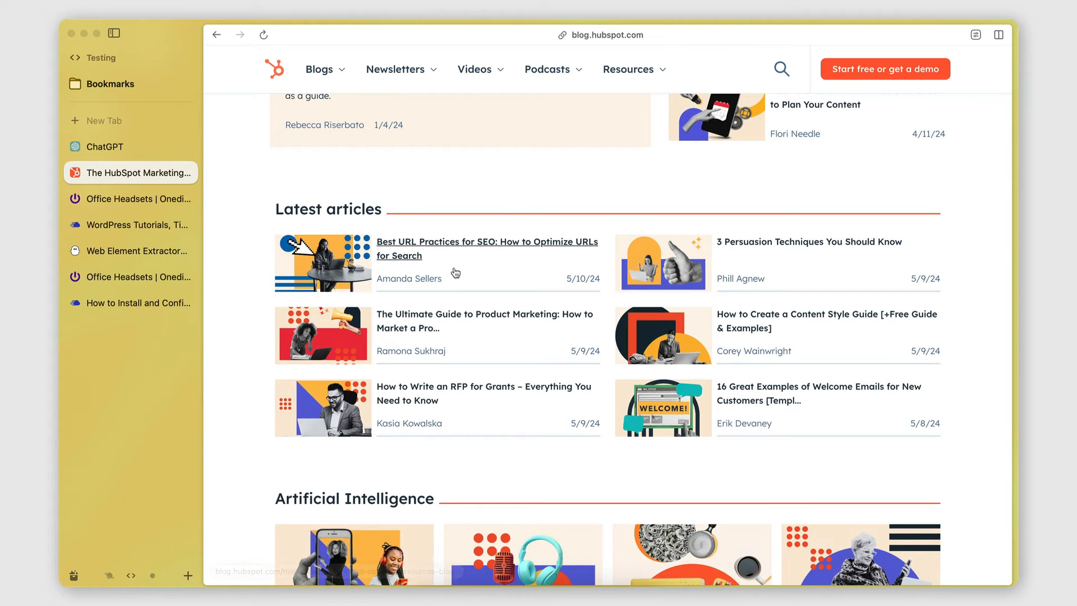
scroll(420, 195, down, 2)
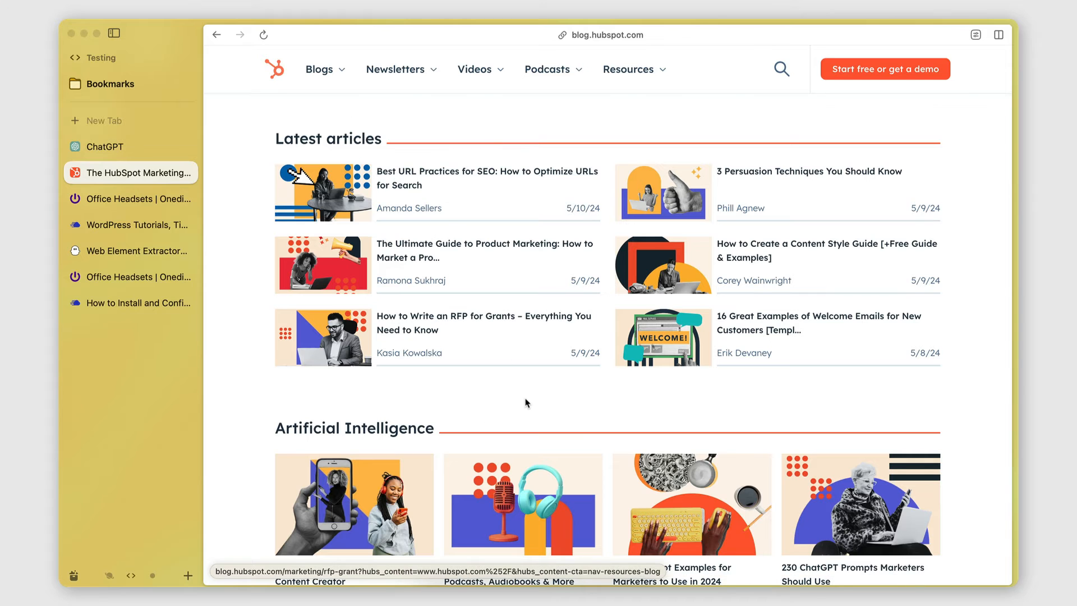
scroll(527, 403, up, 10)
scroll(665, 310, down, 3)
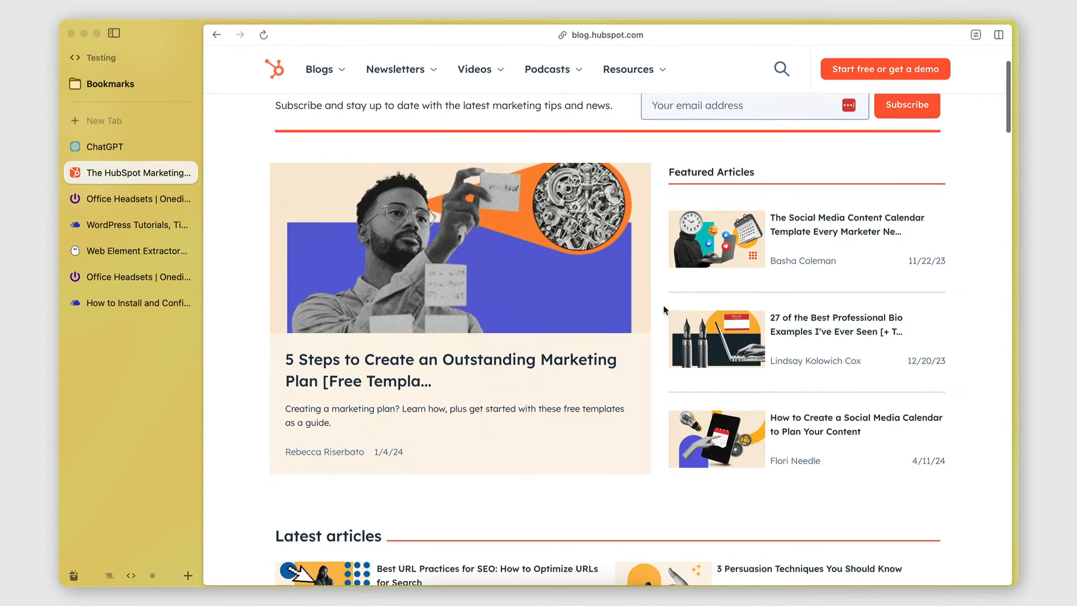
Step: Compare the layouts of HubSpot's Latest articles, Artificial Intelligence and Instagram Marketing sections
scroll(664, 310, down, 10)
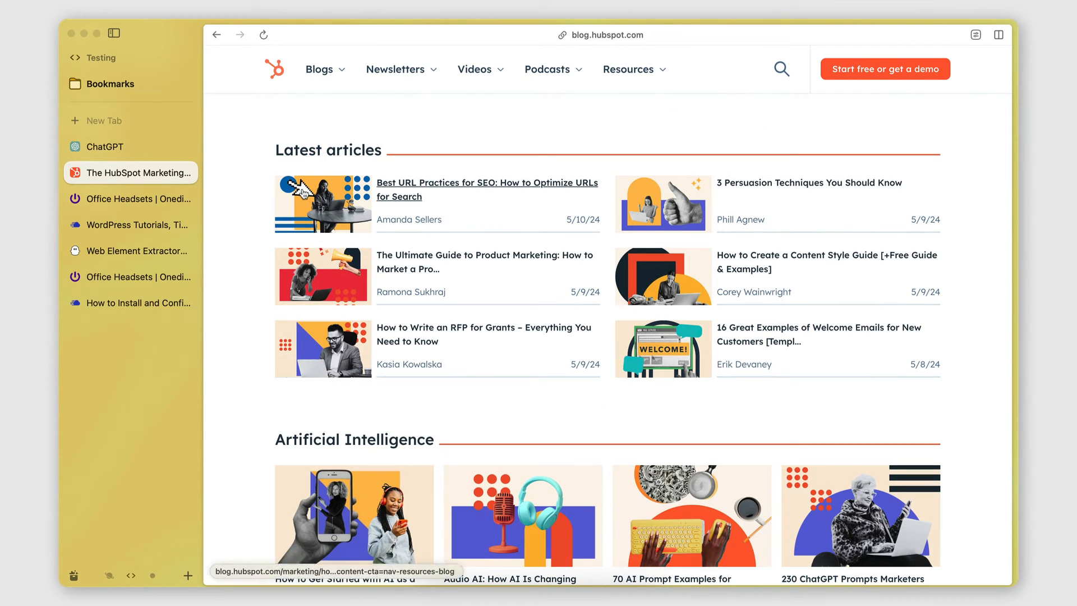
scroll(465, 281, down, 2)
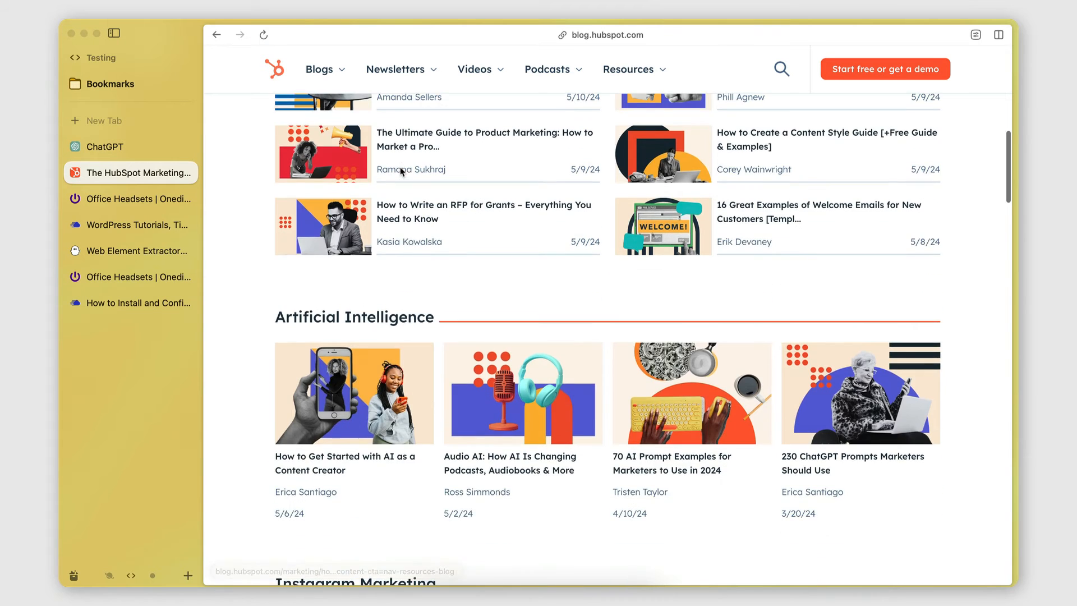
scroll(466, 280, down, 3)
scroll(569, 272, up, 6)
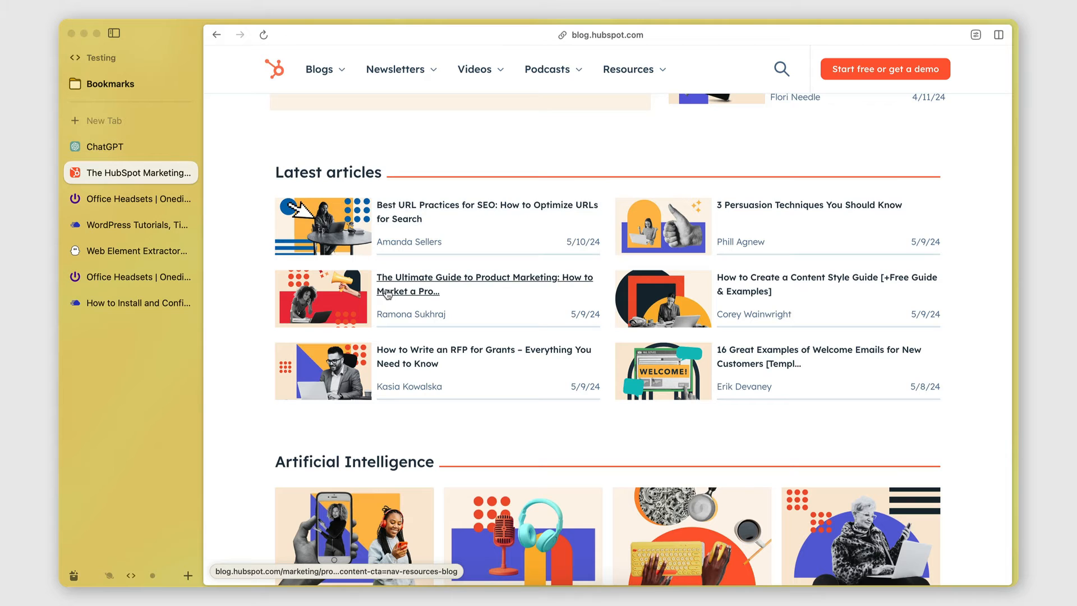
scroll(474, 334, down, 7)
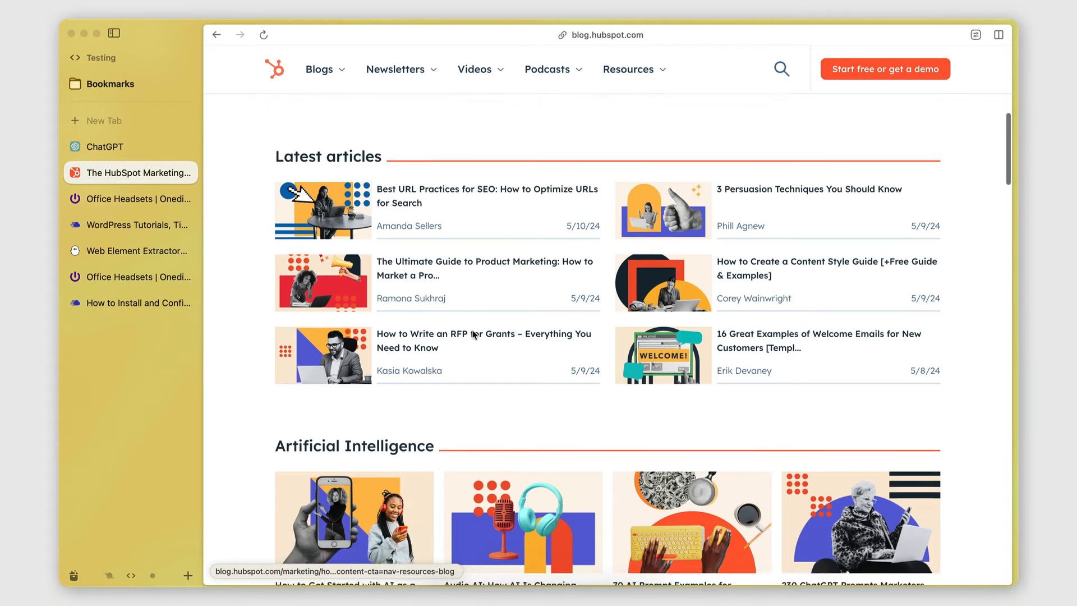
scroll(474, 335, down, 3)
scroll(474, 337, up, 3)
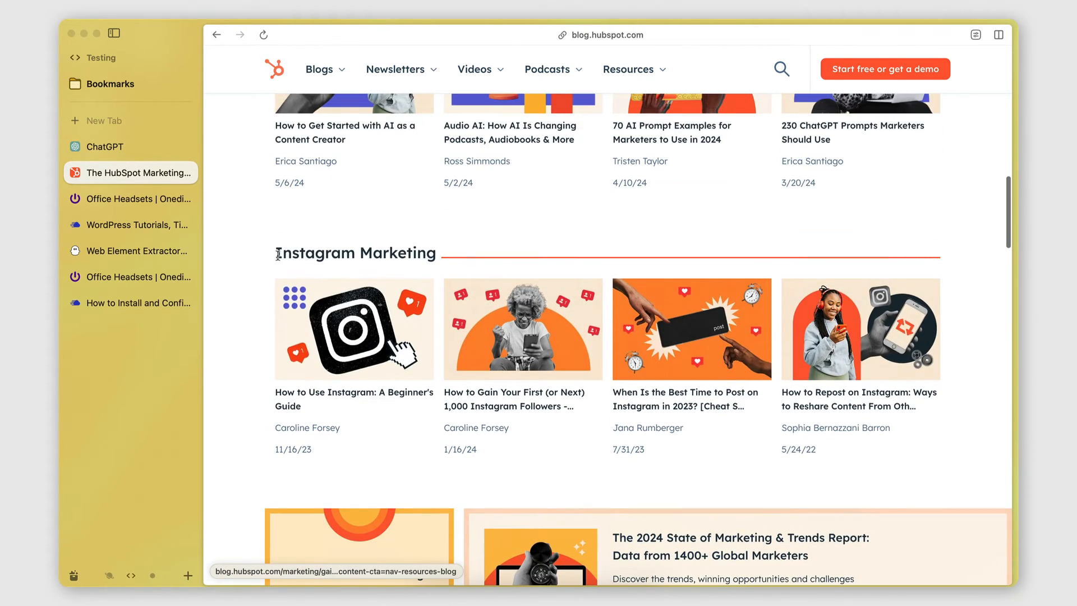
scroll(710, 315, up, 4)
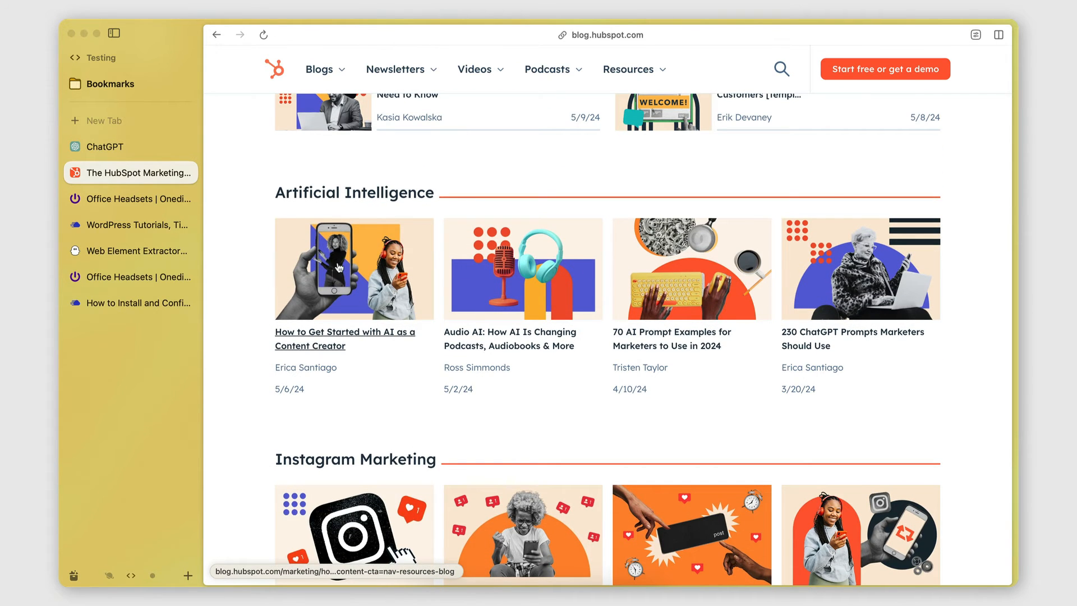
scroll(951, 249, up, 7)
scroll(322, 349, down, 2)
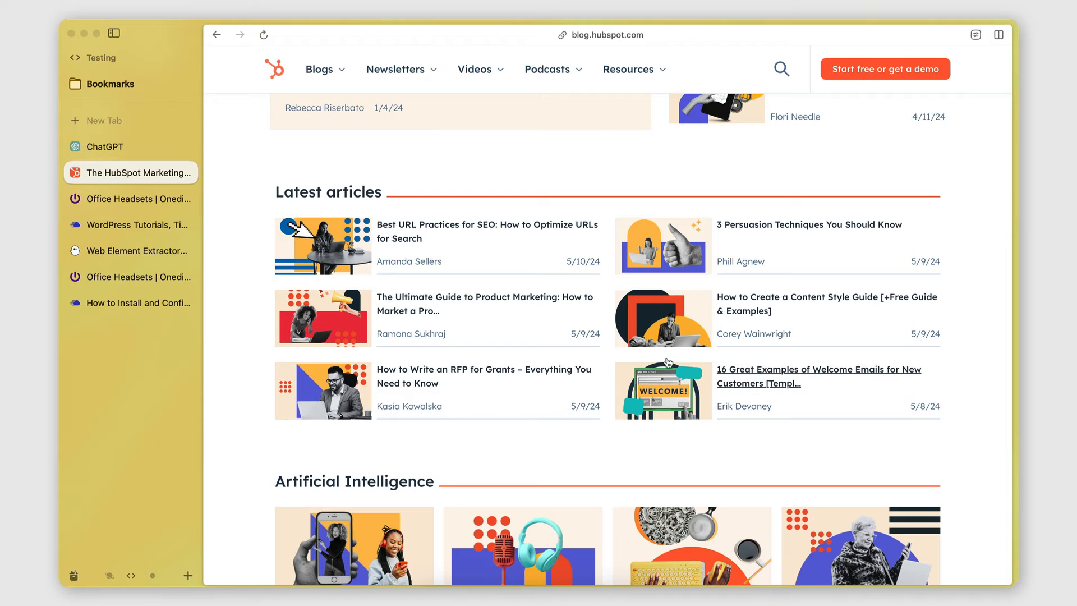
Step: Inspect the HubSpot page's Latest articles section, hide the browser's sidebar and widen the page area beside the developer tools
right_click(230, 220)
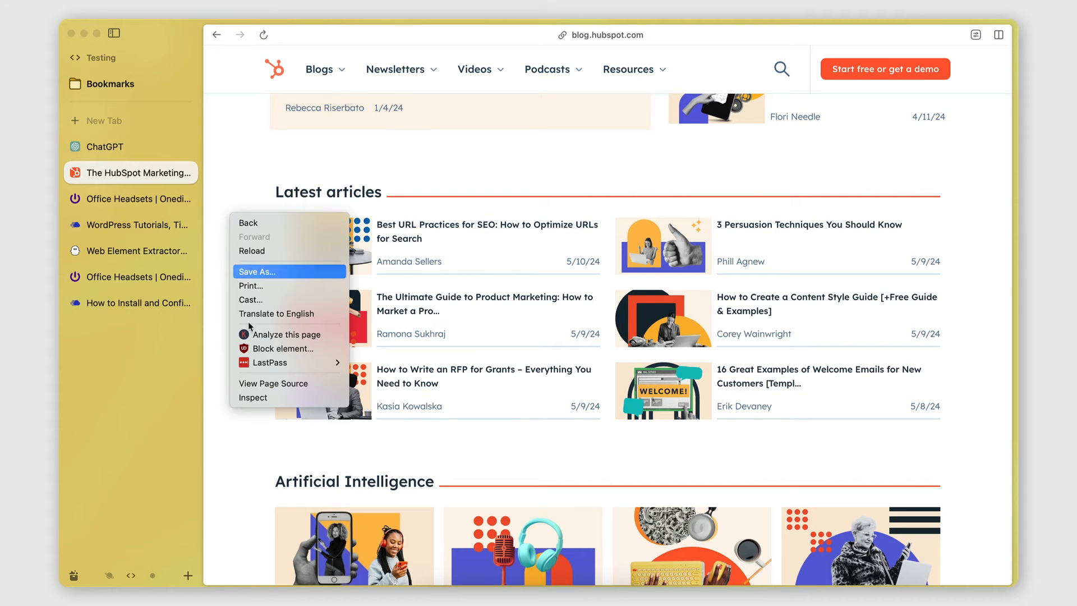
click(270, 399)
click(115, 33)
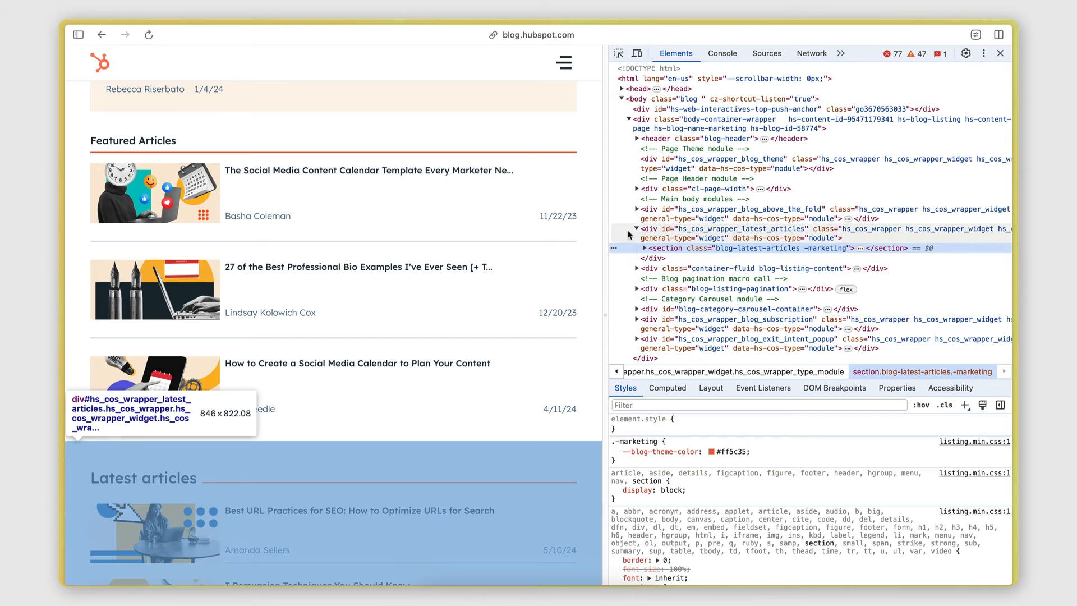
drag(605, 312, 631, 312)
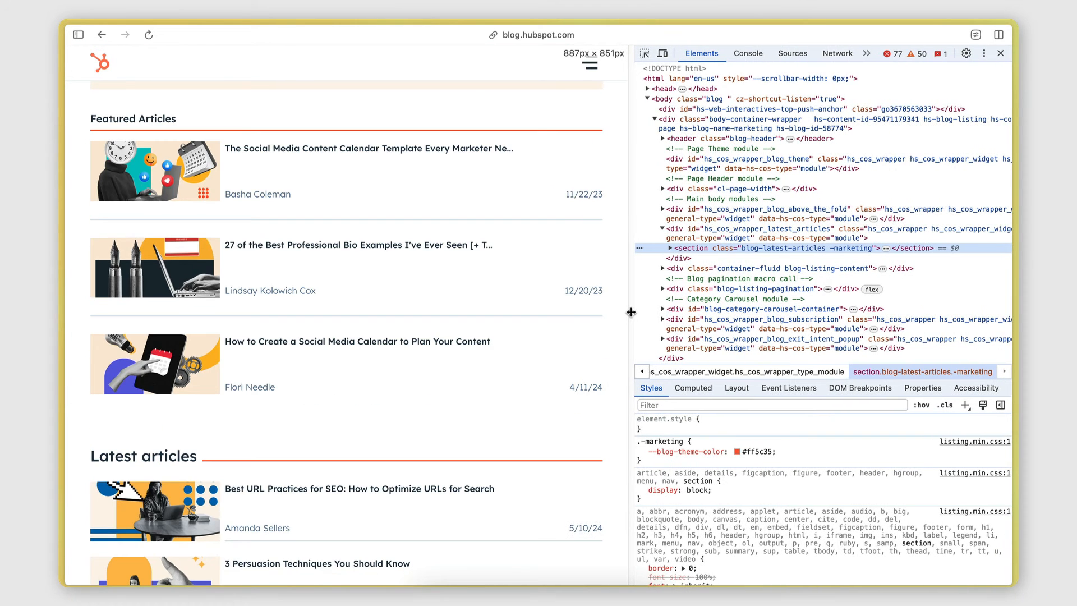
scroll(464, 400, down, 6)
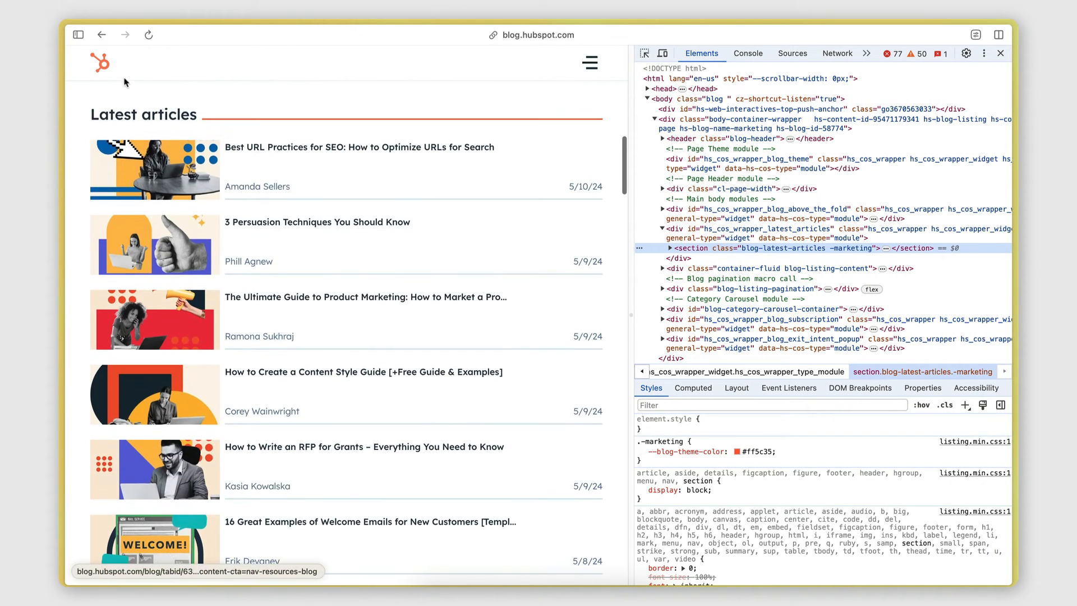
Step: Pick the Latest articles container for inspection and expand its markup down to the items of the blog-post-list element
click(644, 55)
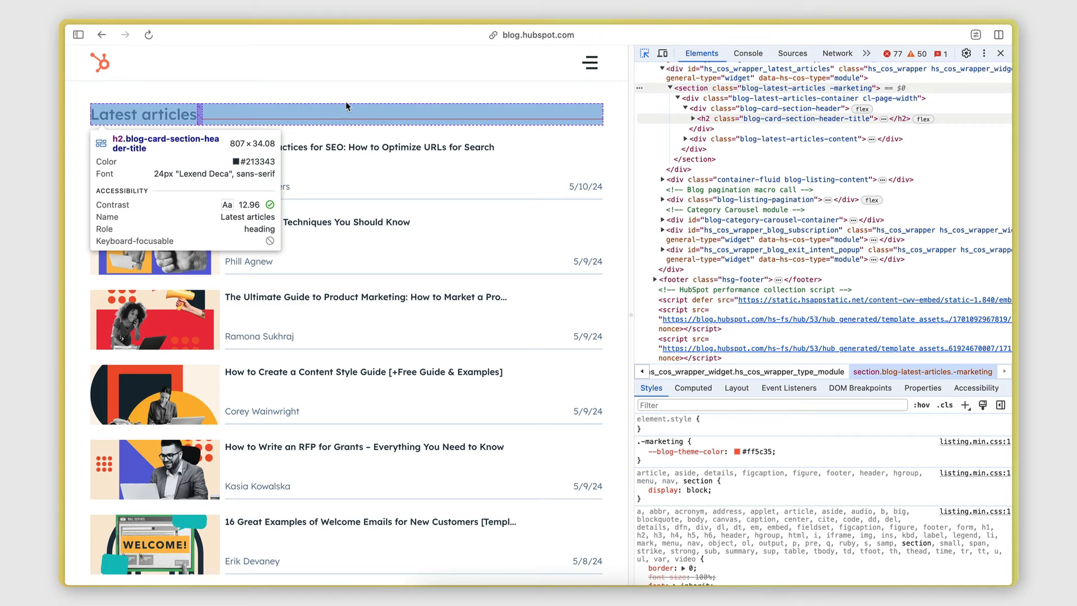
click(347, 106)
scroll(723, 252, up, 3)
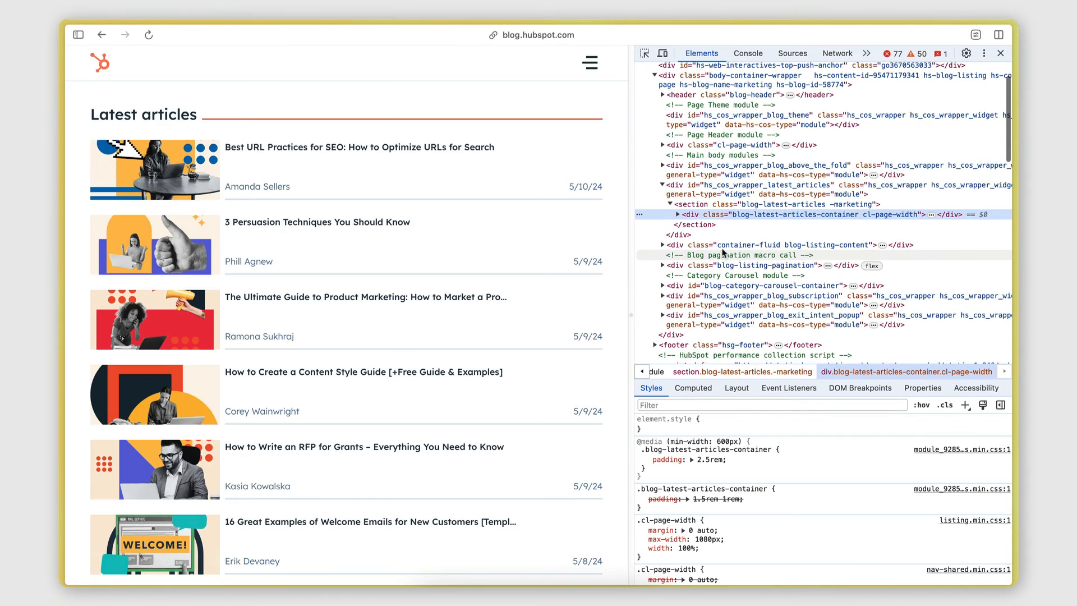
scroll(724, 253, up, 2)
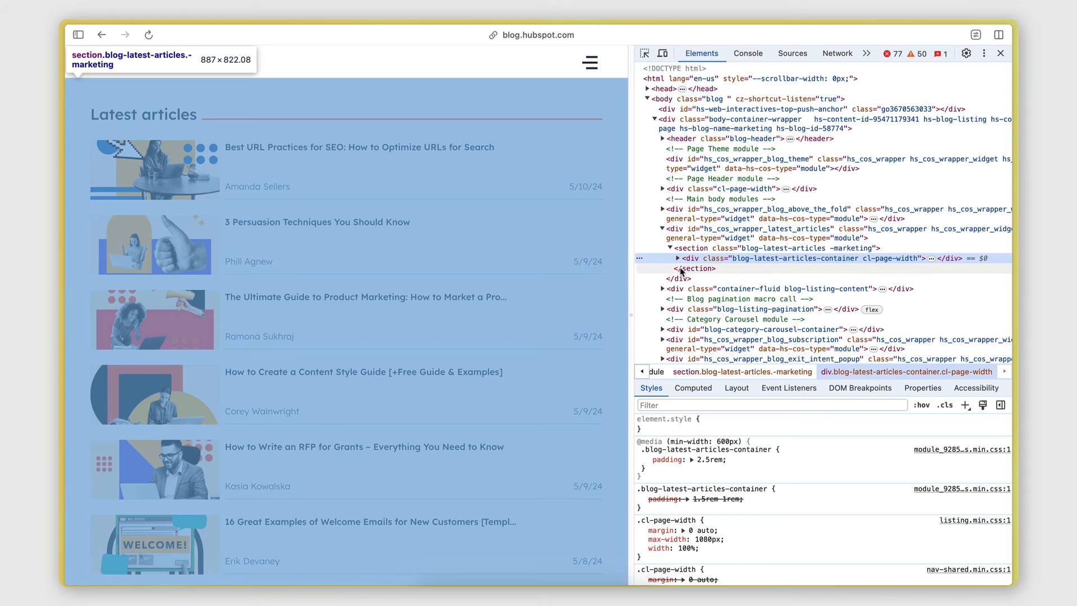
click(678, 259)
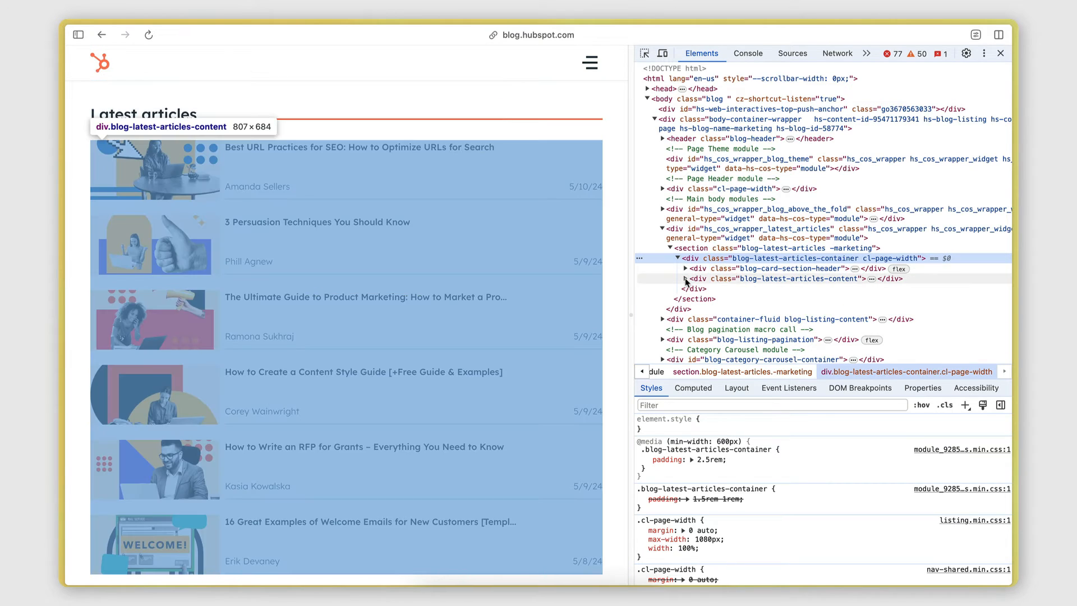
click(685, 279)
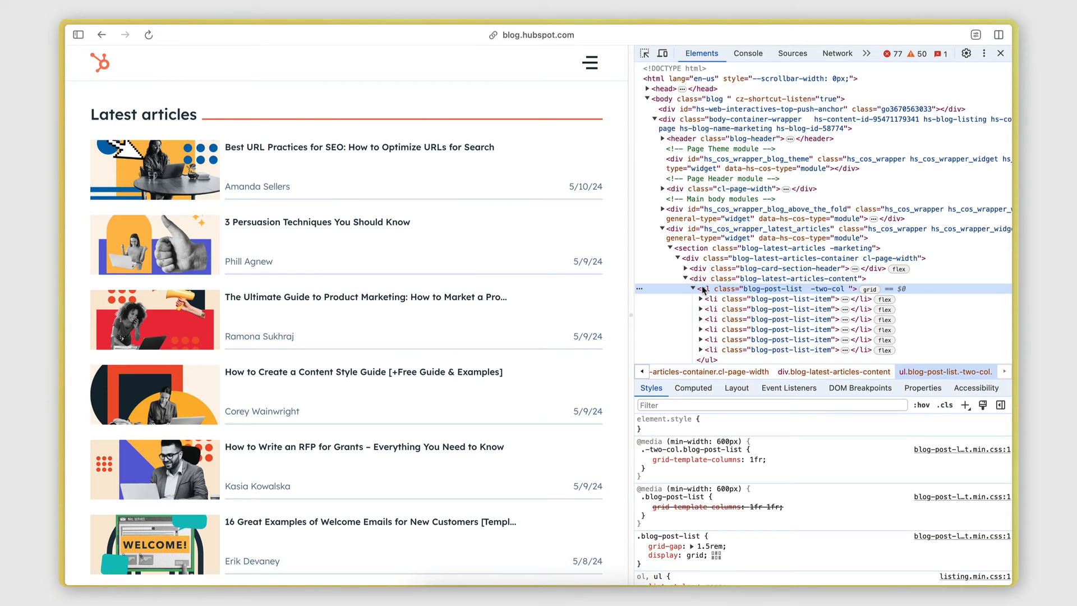
click(694, 289)
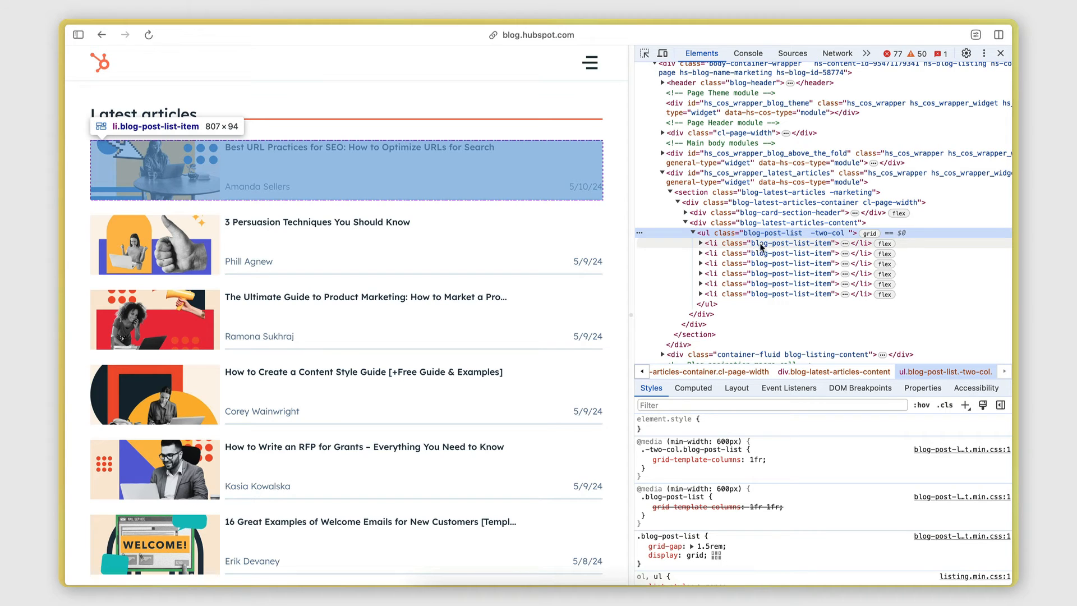
scroll(827, 245, down, 1)
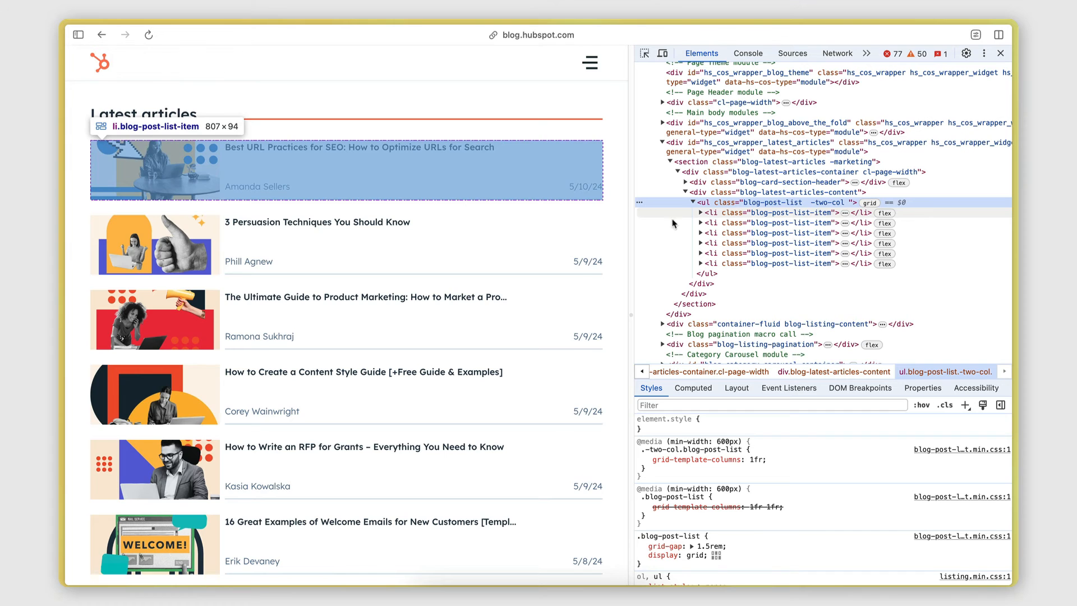
Step: Inspect the "How to Get Started with AI as a Content Creator" card under Artificial Intelligence and examine its title link's markup
scroll(353, 351, down, 7)
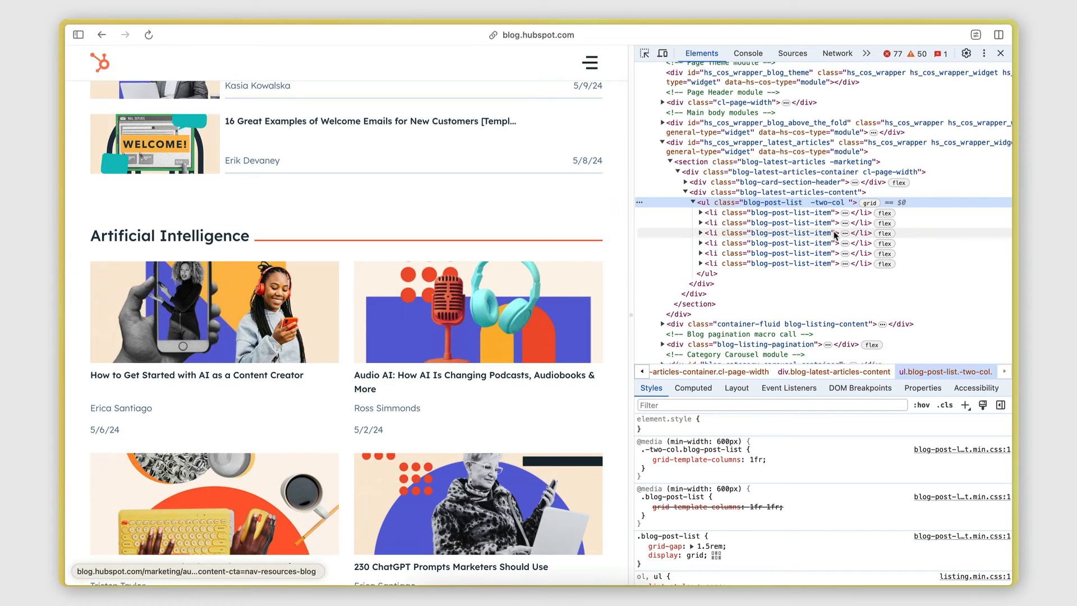
scroll(733, 175, down, 4)
click(644, 53)
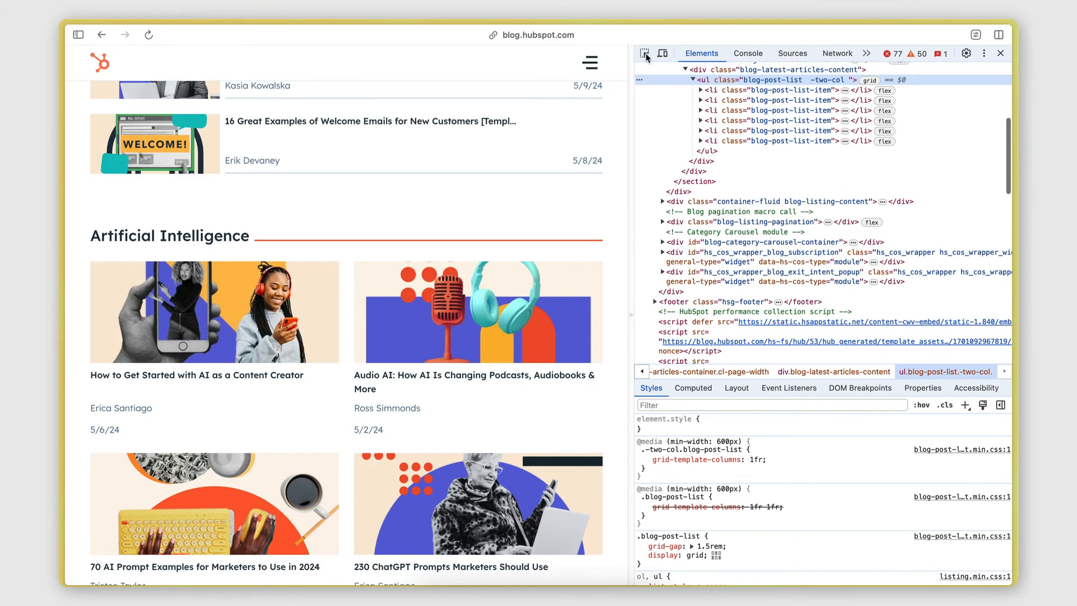
click(214, 342)
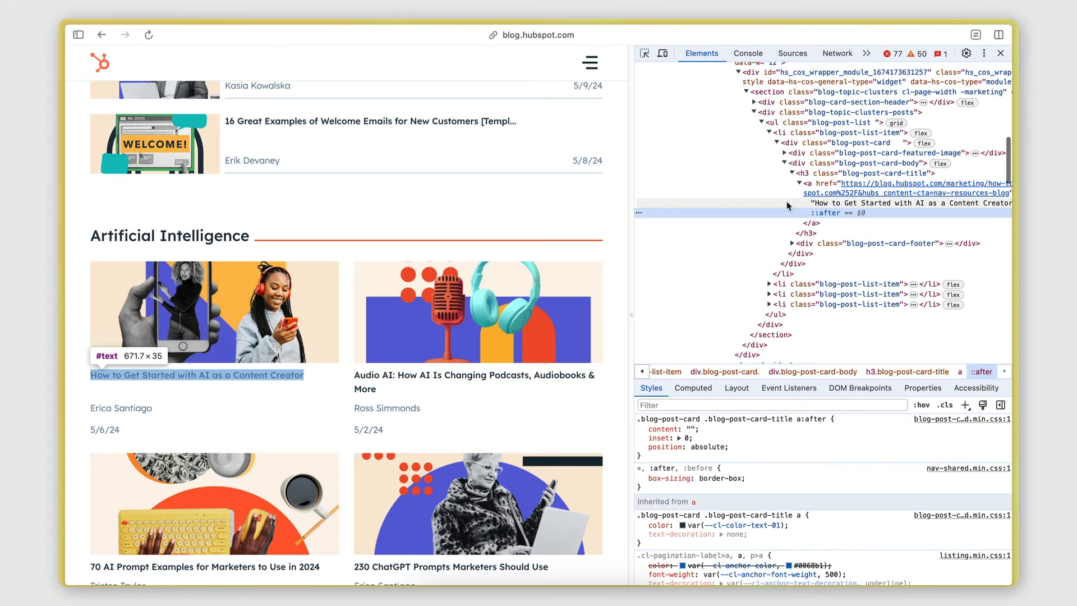
scroll(789, 204, up, 1)
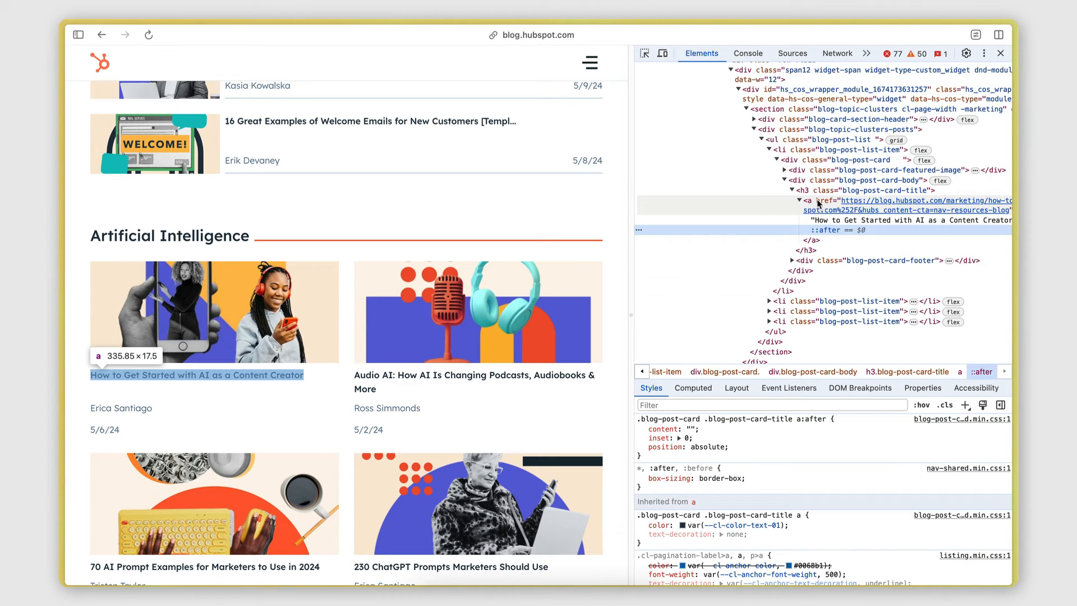
Step: Inspect the "How to Get Started with AI as a Content Creator" title again and collapse its markup up to the blog-post-list-item element
scroll(817, 204, right, 2)
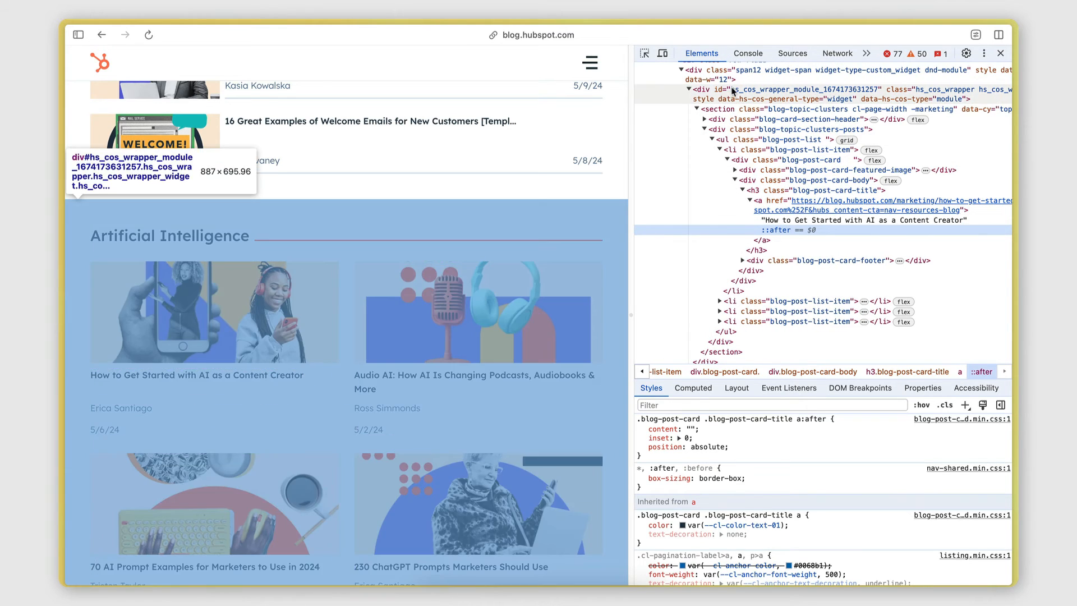
click(645, 53)
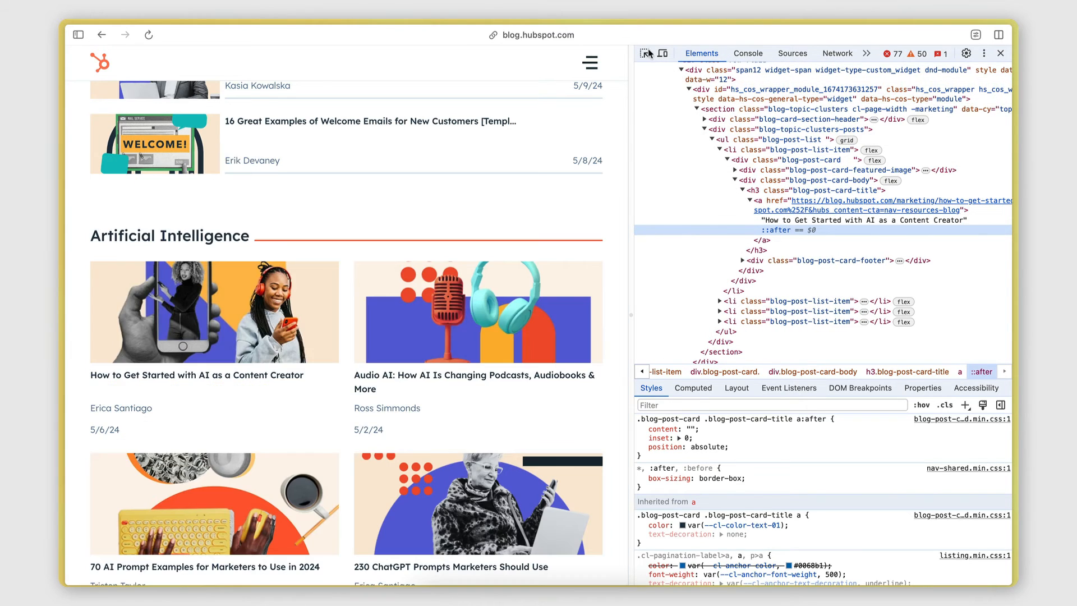
click(266, 377)
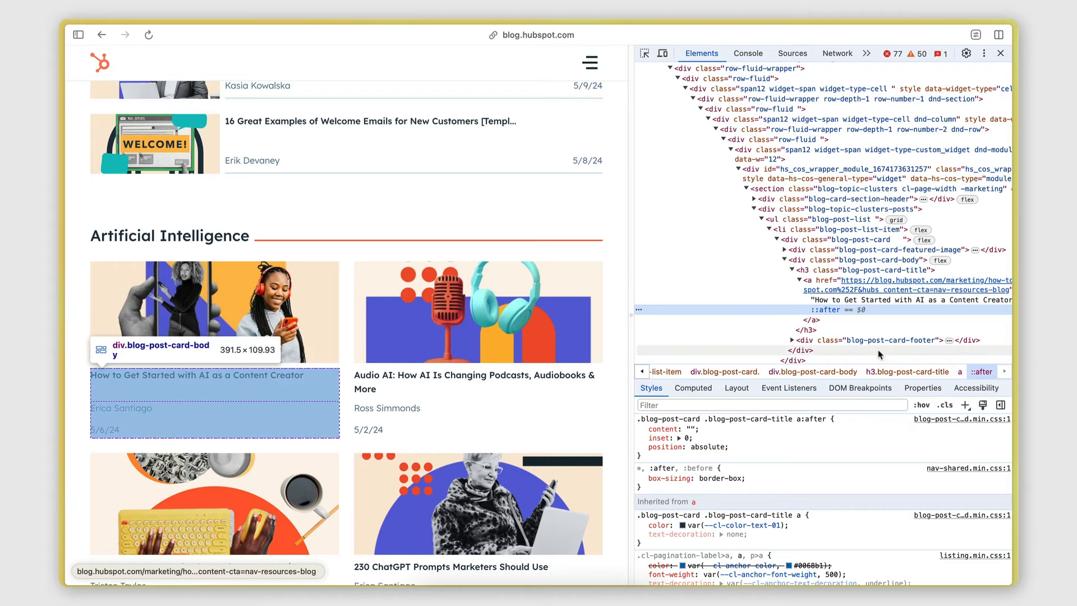
click(792, 270)
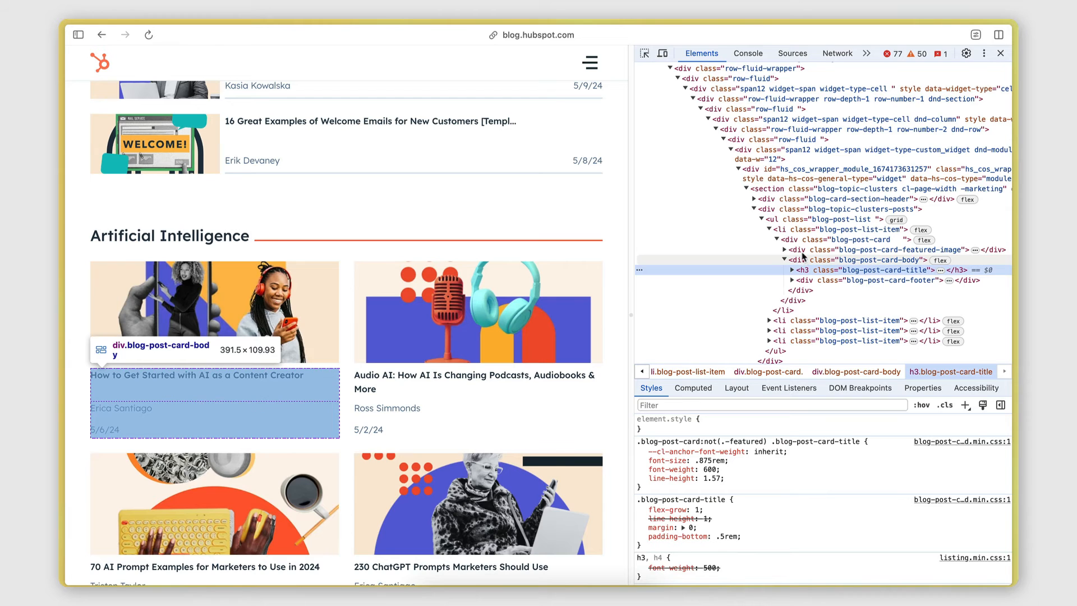
scroll(808, 235, right, 2)
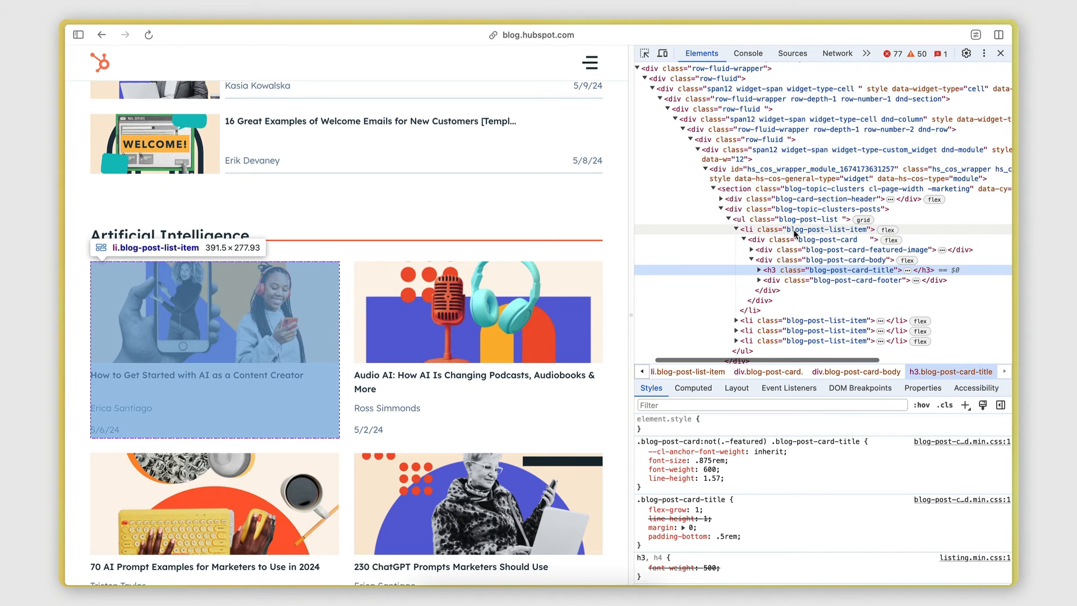
click(815, 231)
click(735, 231)
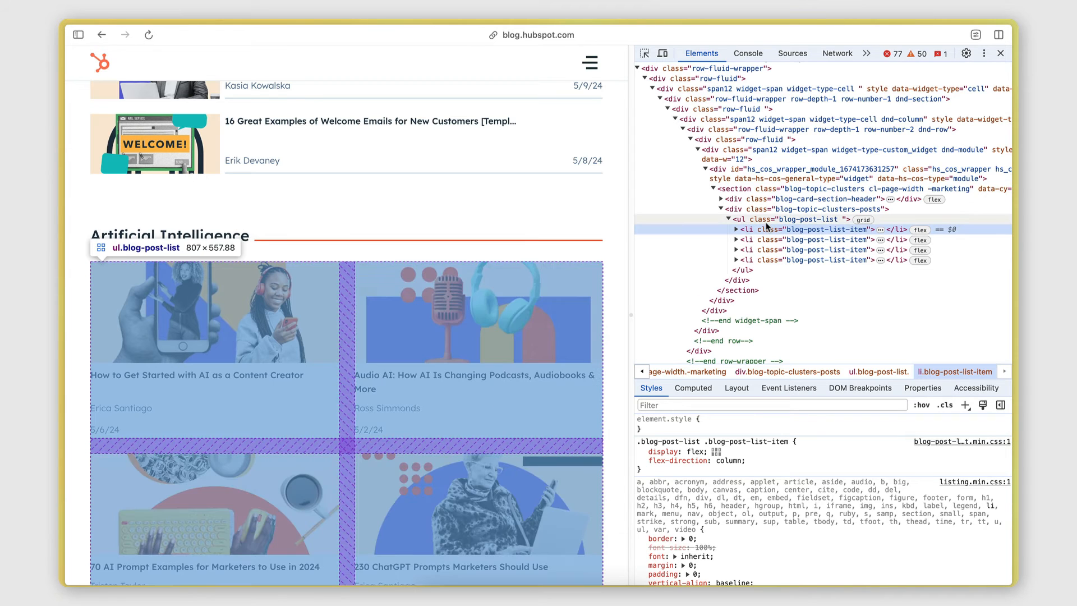
scroll(819, 230, up, 1)
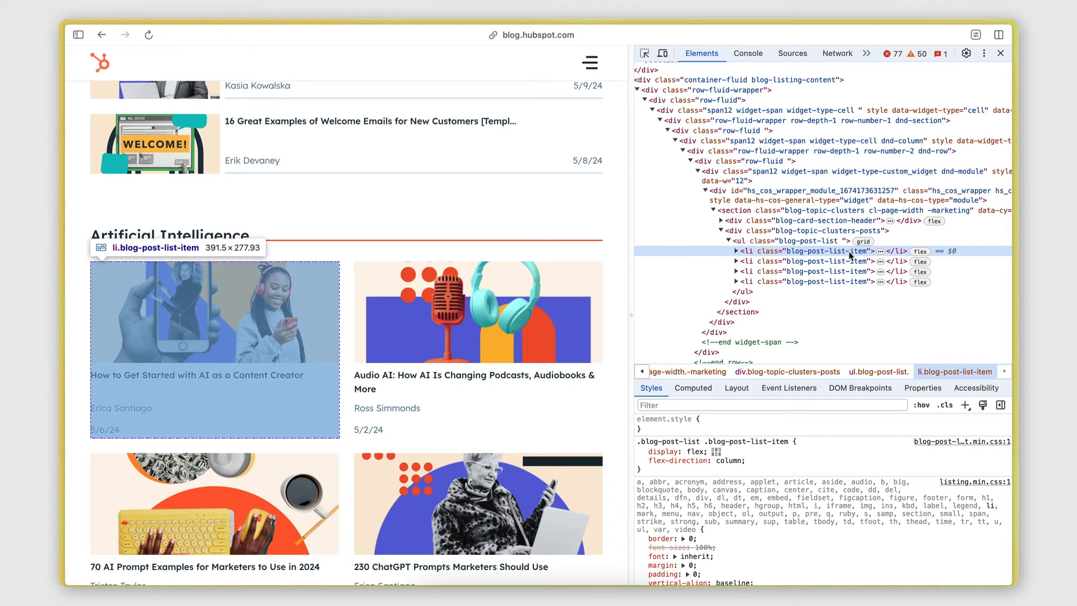
Step: Compare the article cards in the Latest articles, Artificial Intelligence and Instagram Marketing sections
scroll(455, 317, up, 8)
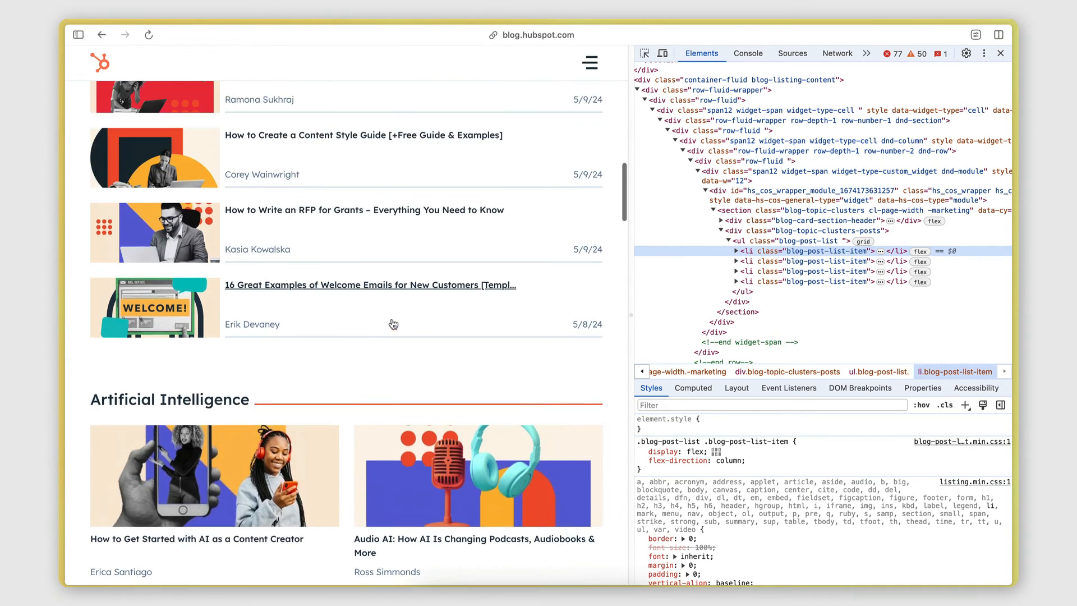
scroll(314, 144, down, 8)
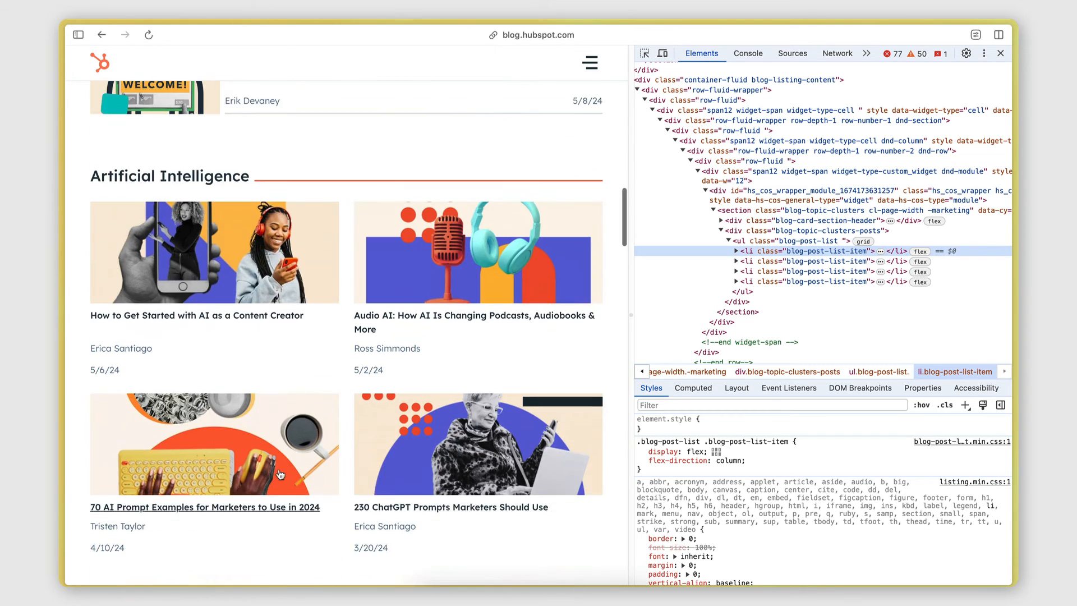
scroll(365, 164, down, 6)
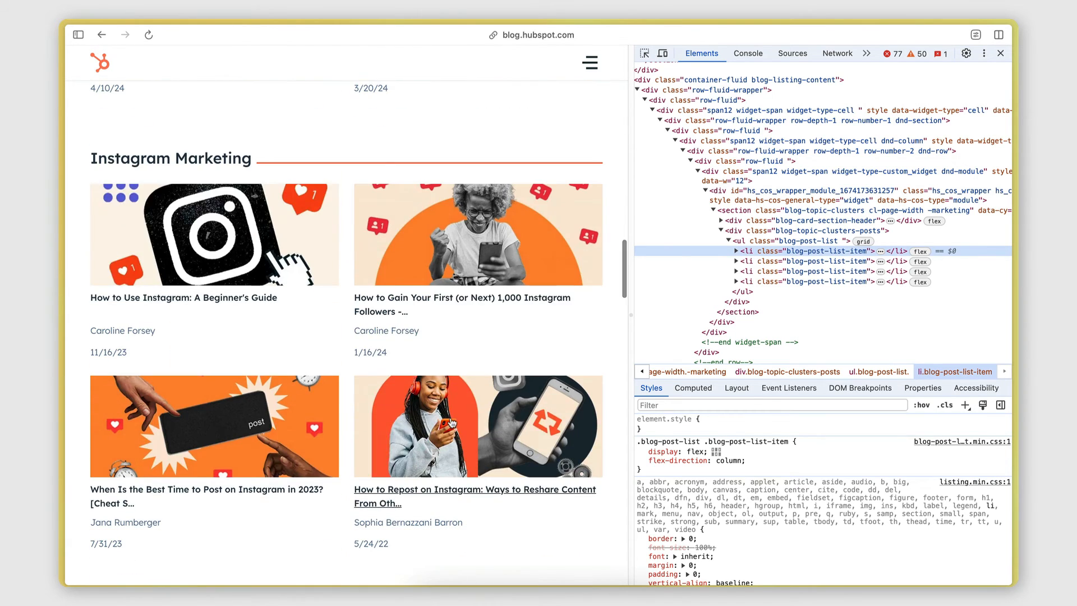
scroll(312, 341, up, 2)
scroll(312, 341, up, 10)
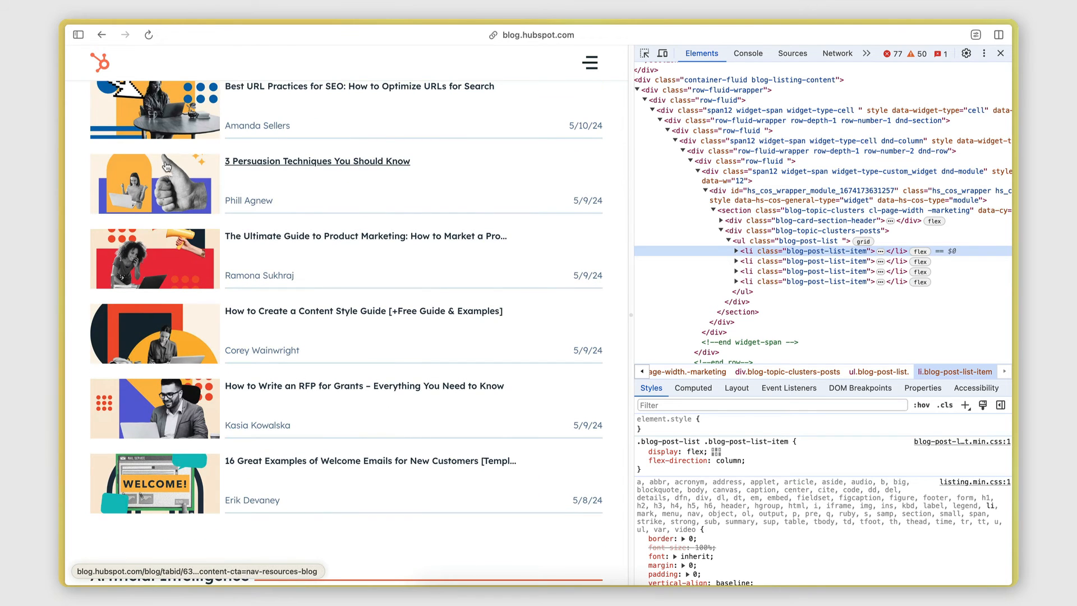
Step: Inspect the Latest articles container and select its blog-latest-articles-content element in the markup
scroll(393, 236, up, 3)
click(644, 53)
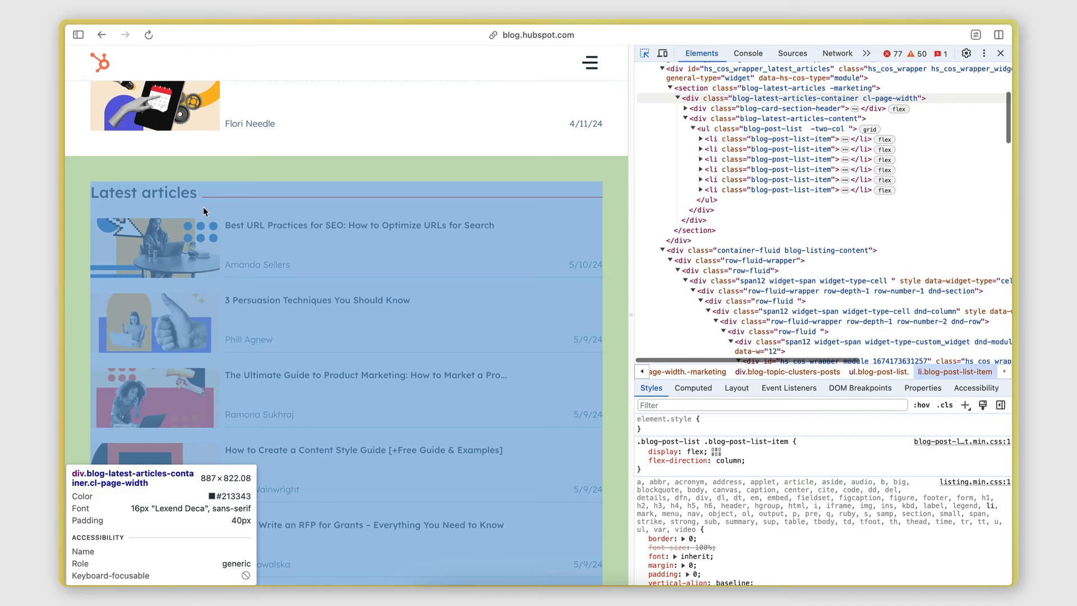
click(203, 206)
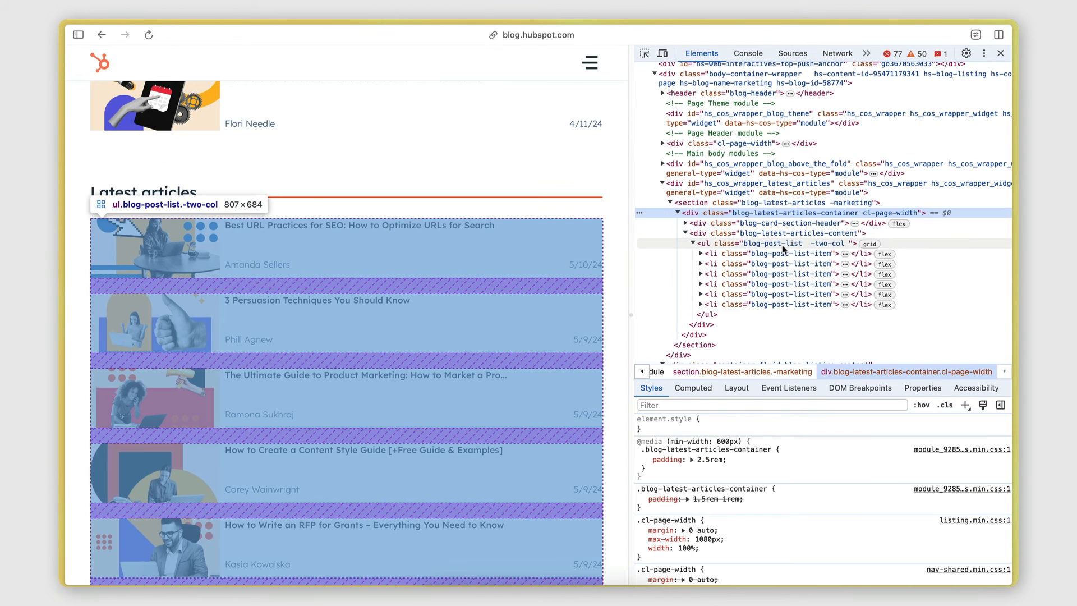
click(779, 243)
scroll(780, 265, down, 2)
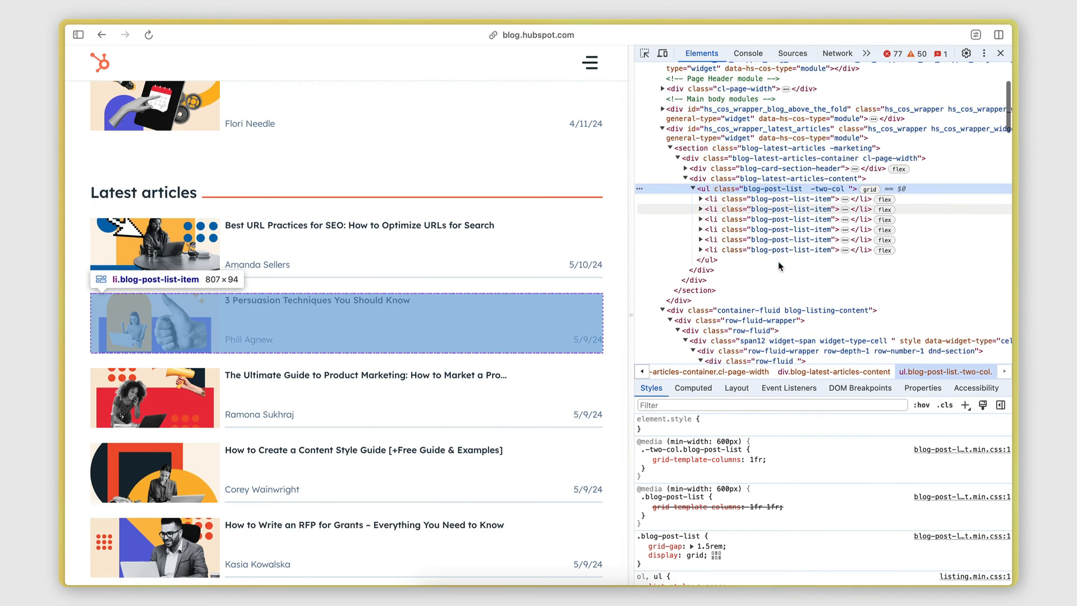
scroll(755, 218, up, 1)
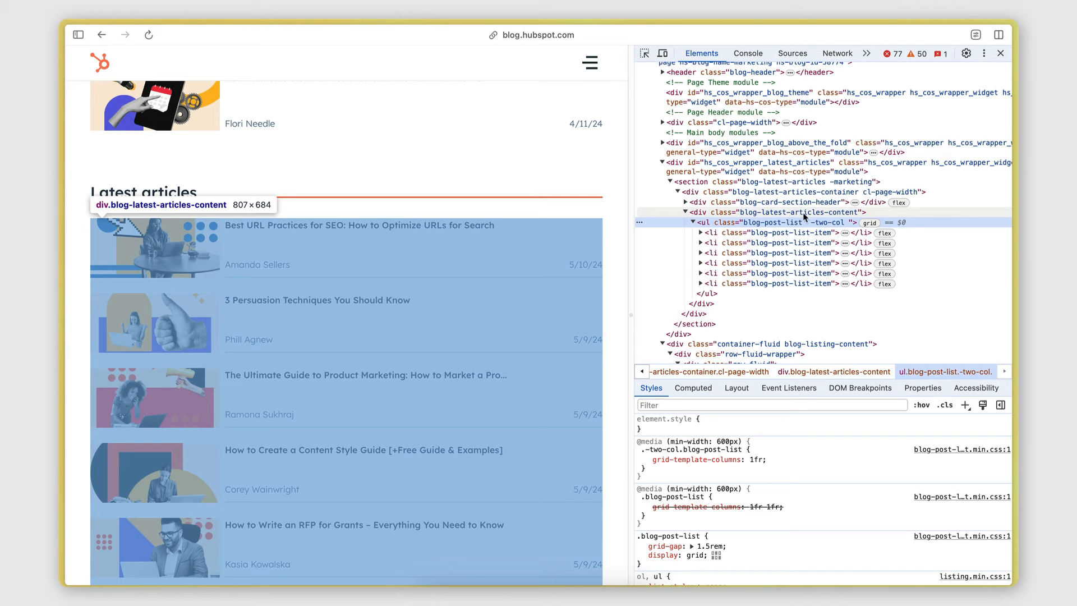
click(753, 212)
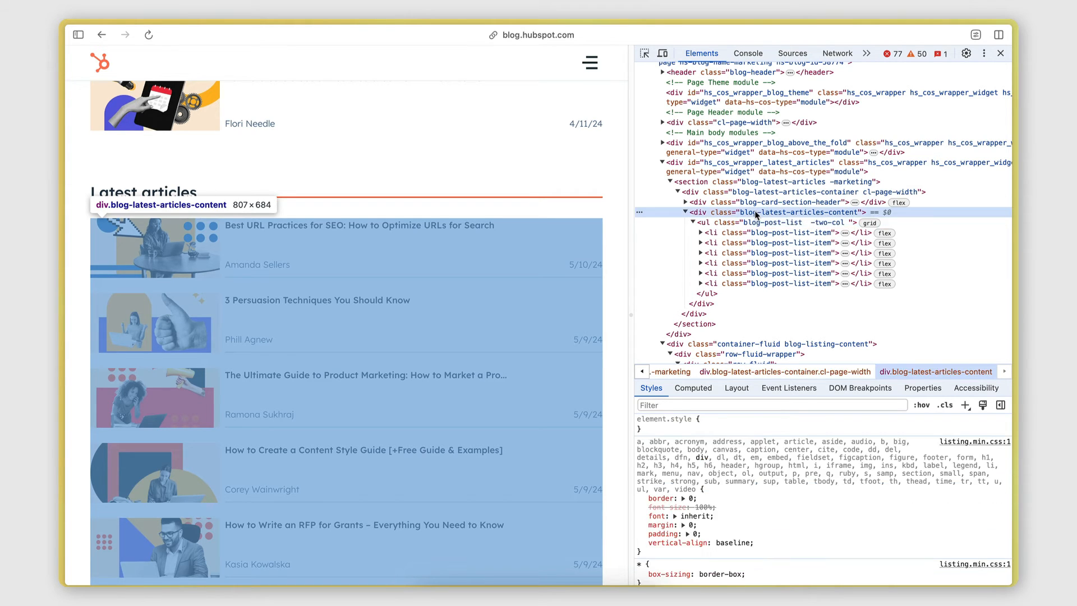
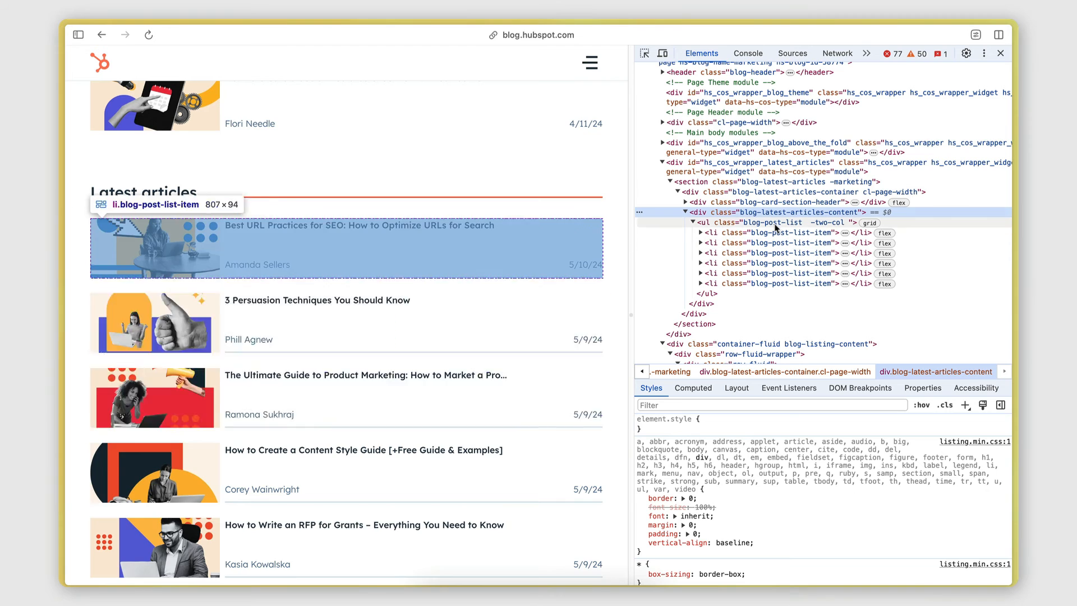
Step: Expand the first Latest articles list item through blog-post-card-body and blog-post-card-title, and select the title link element
click(700, 233)
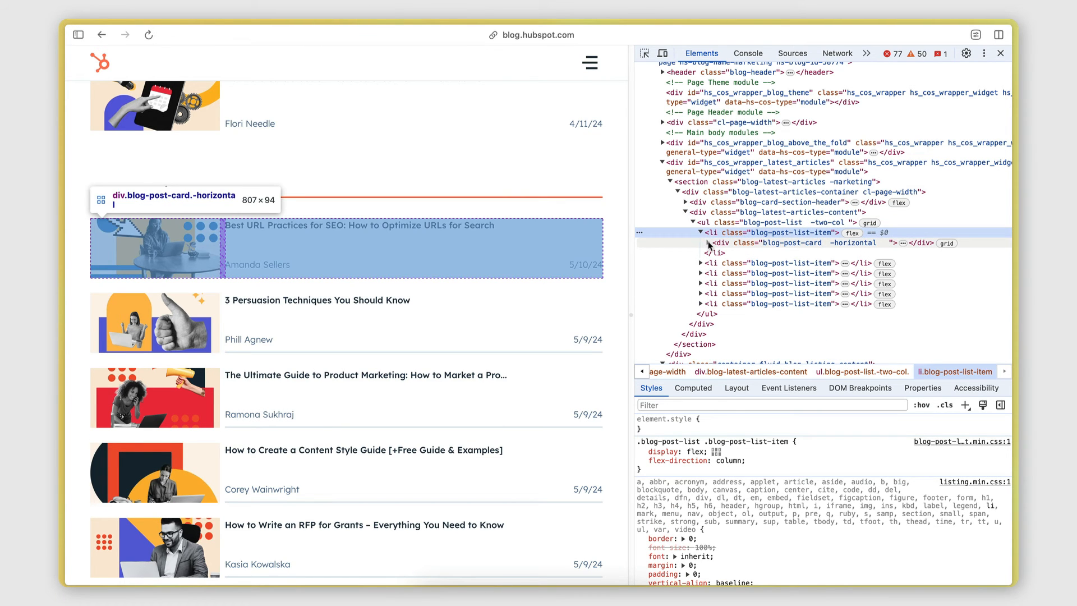
click(709, 244)
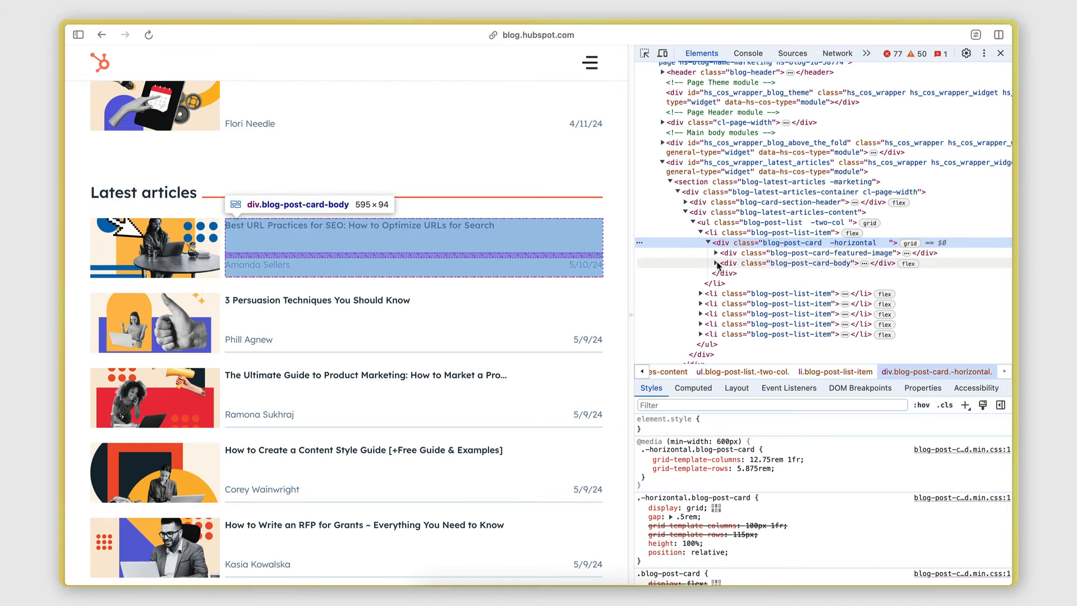
click(716, 264)
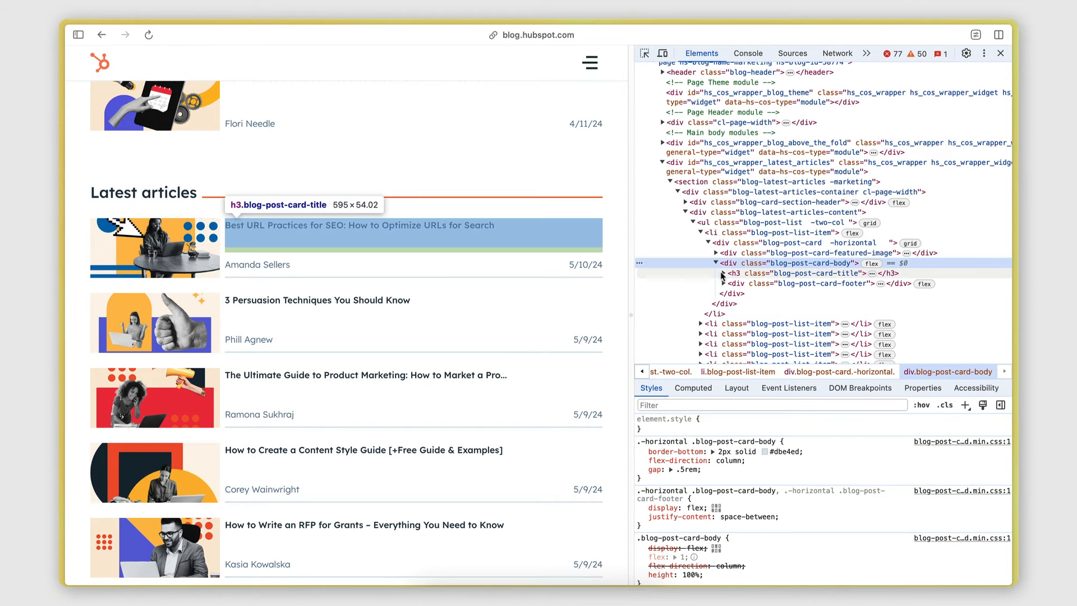
click(723, 274)
click(749, 287)
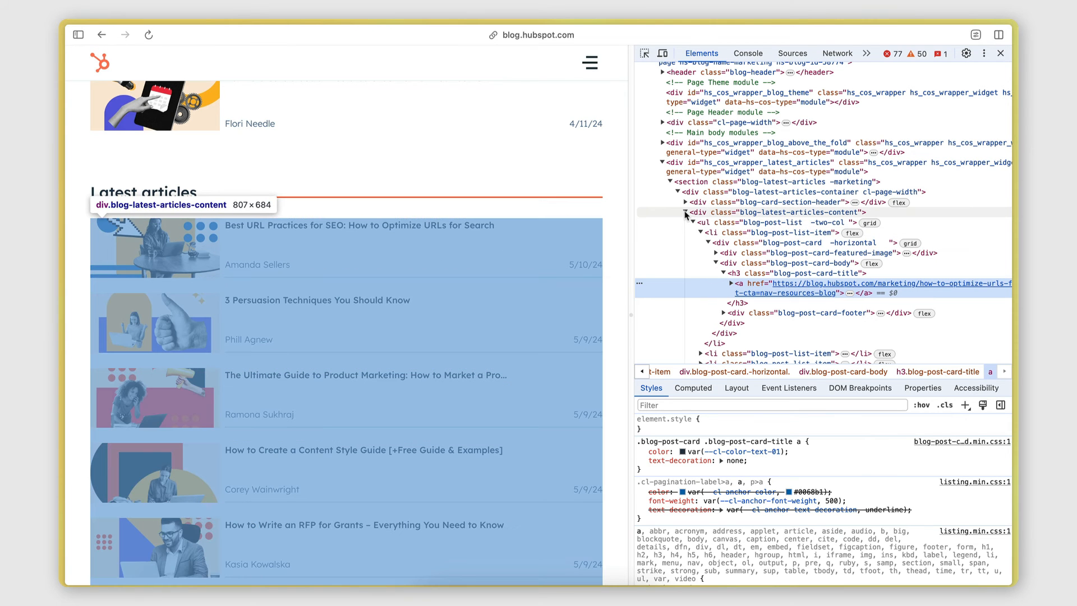
Step: Check the nesting of blog-latest-articles-content and its blog-post-list by collapsing and reopening them, leaving the first list item collapsed
click(685, 213)
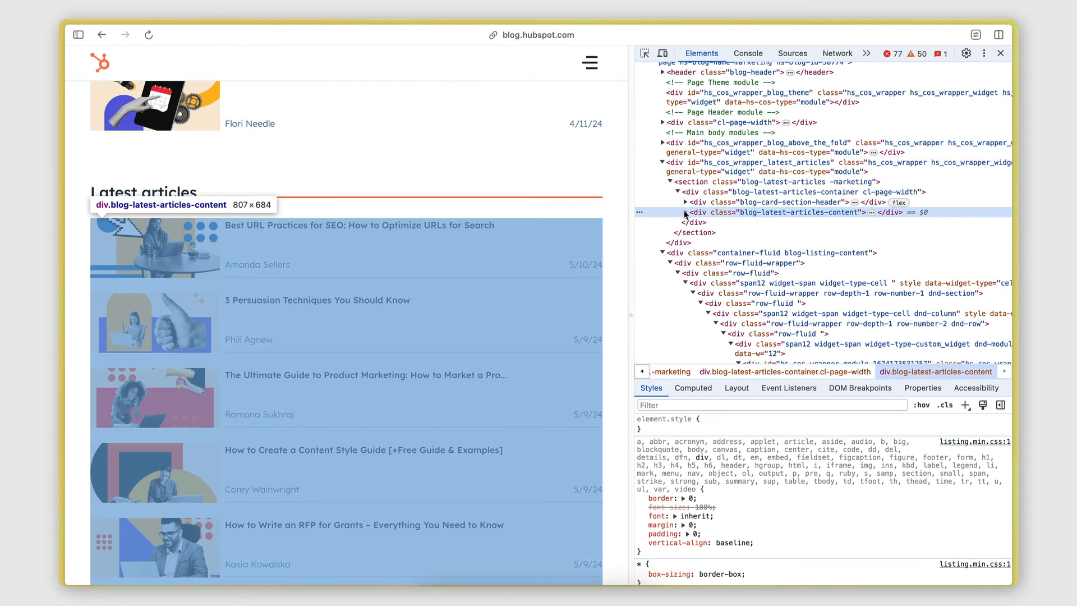
click(685, 213)
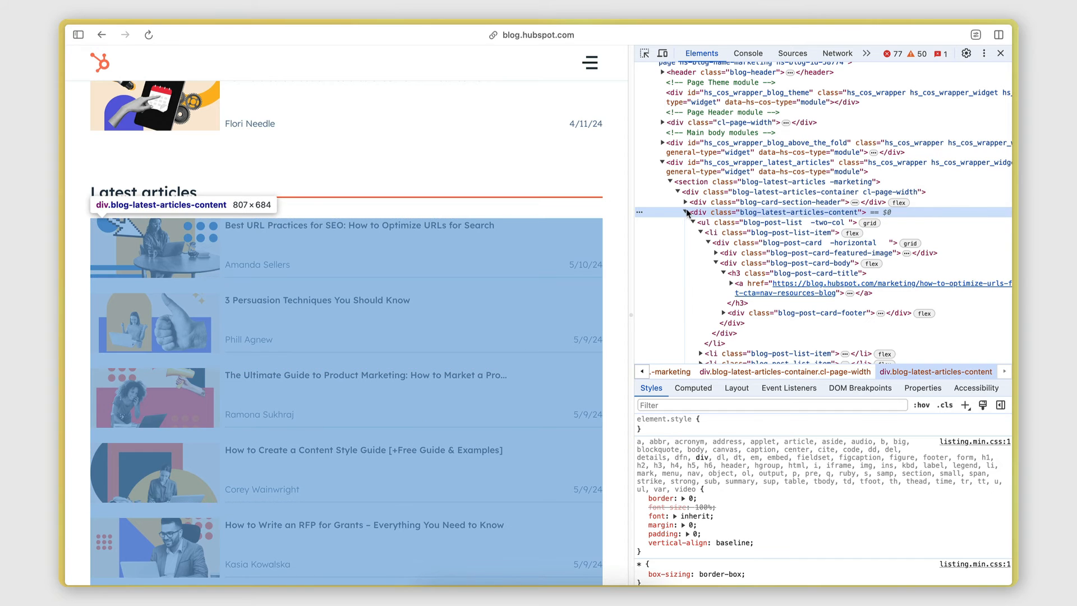
click(693, 223)
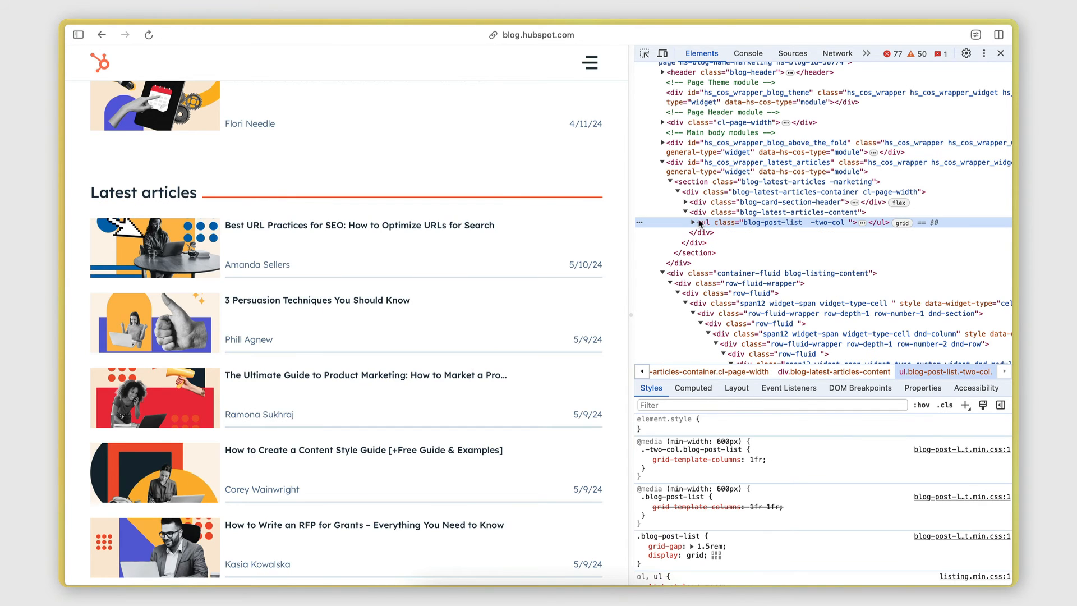
click(694, 223)
click(701, 233)
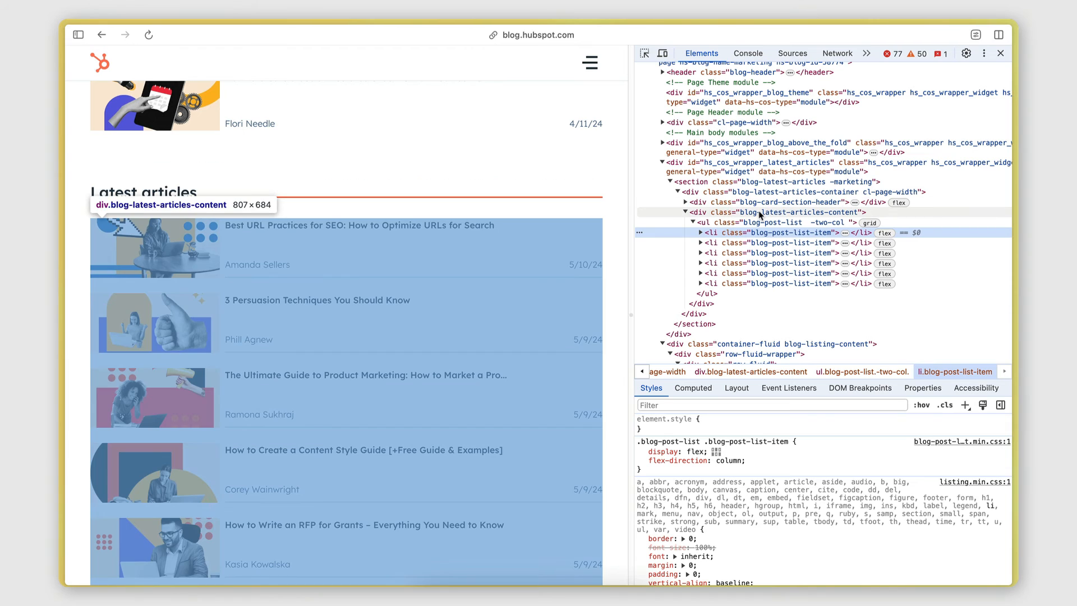
Step: Open the blog-latest-articles-content element as editable HTML and select all of its markup
click(724, 213)
right_click(724, 214)
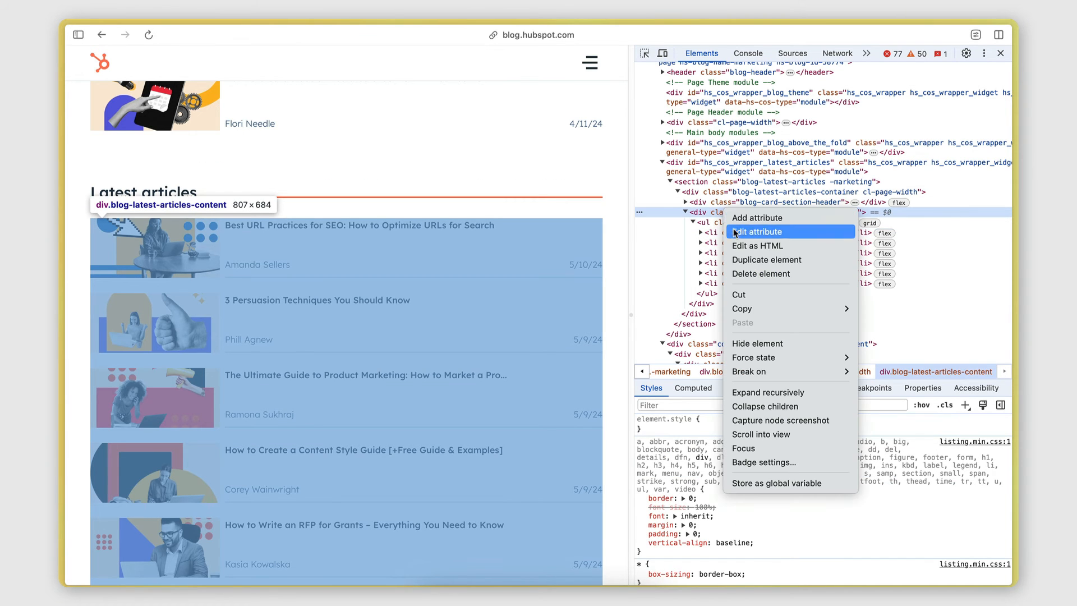
key(Escape)
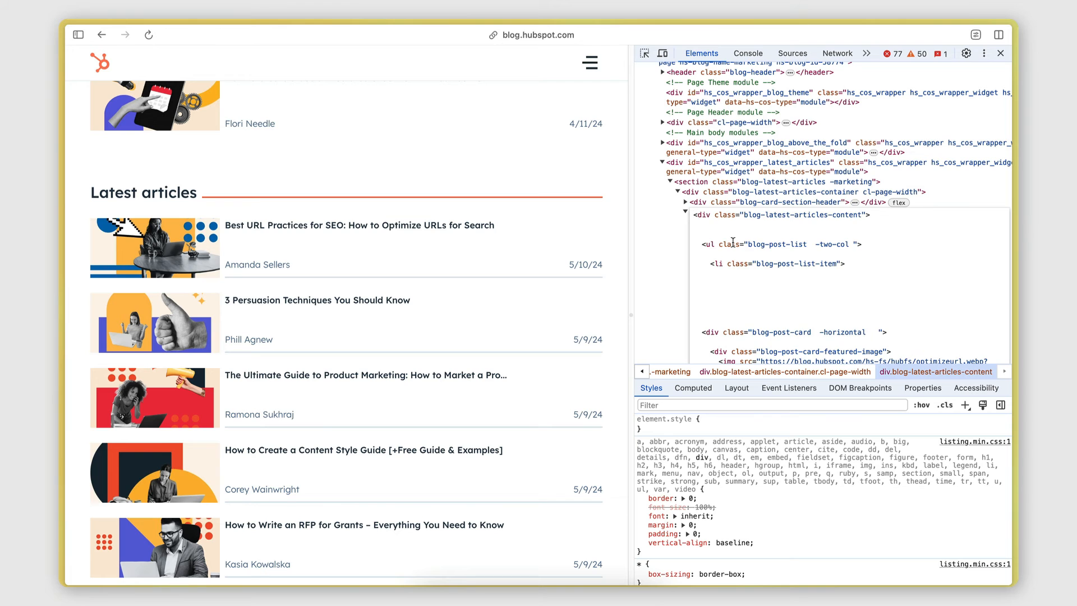
key(super+a)
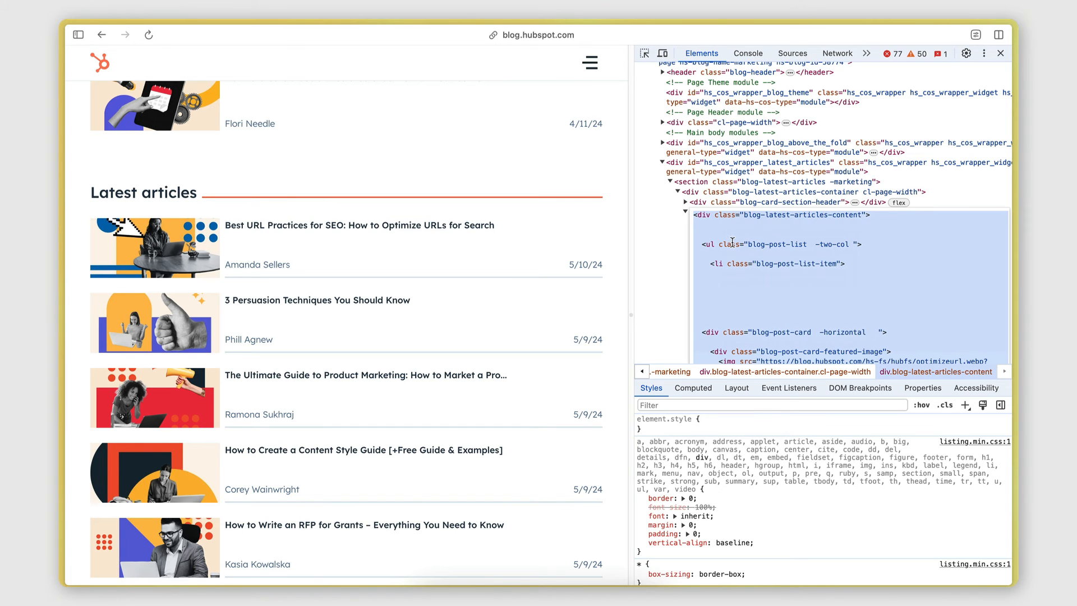
Step: Show the browser's sidebar, switch to ChatGPT and start a new chat
click(78, 34)
click(108, 147)
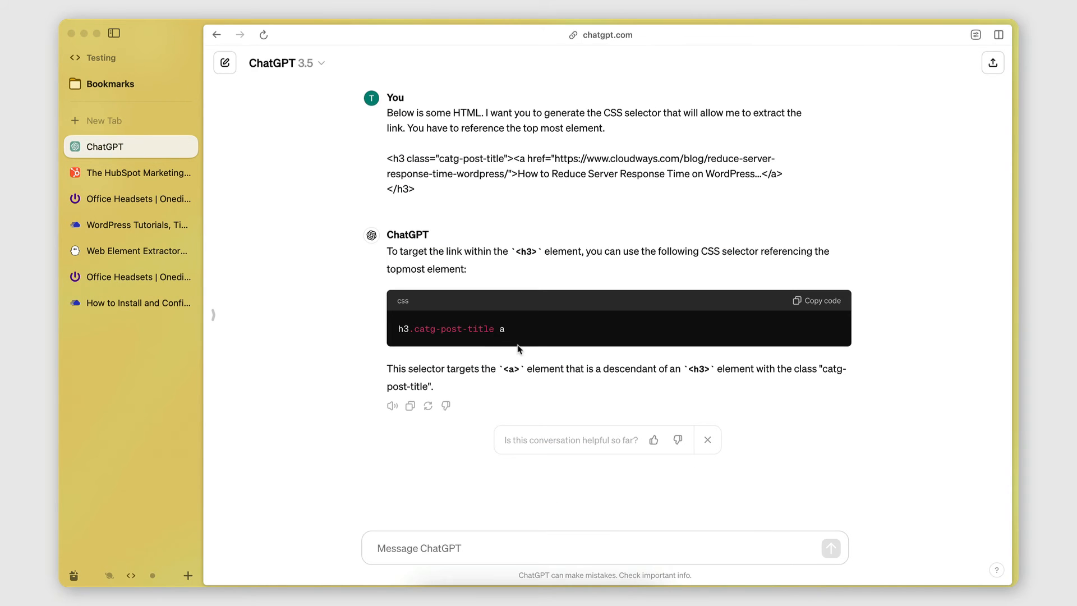
click(225, 62)
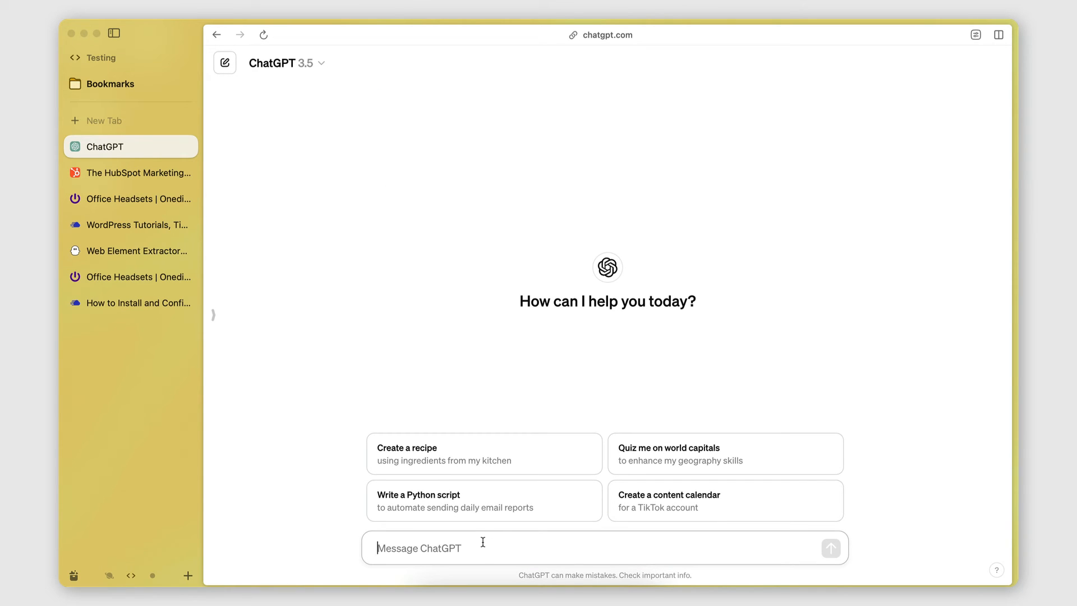
Step: Write the prompt "here is some HTML which contains links of blog posts. I want you to generate a CSS selector to extract the link of each post."
text(here is some HTML)
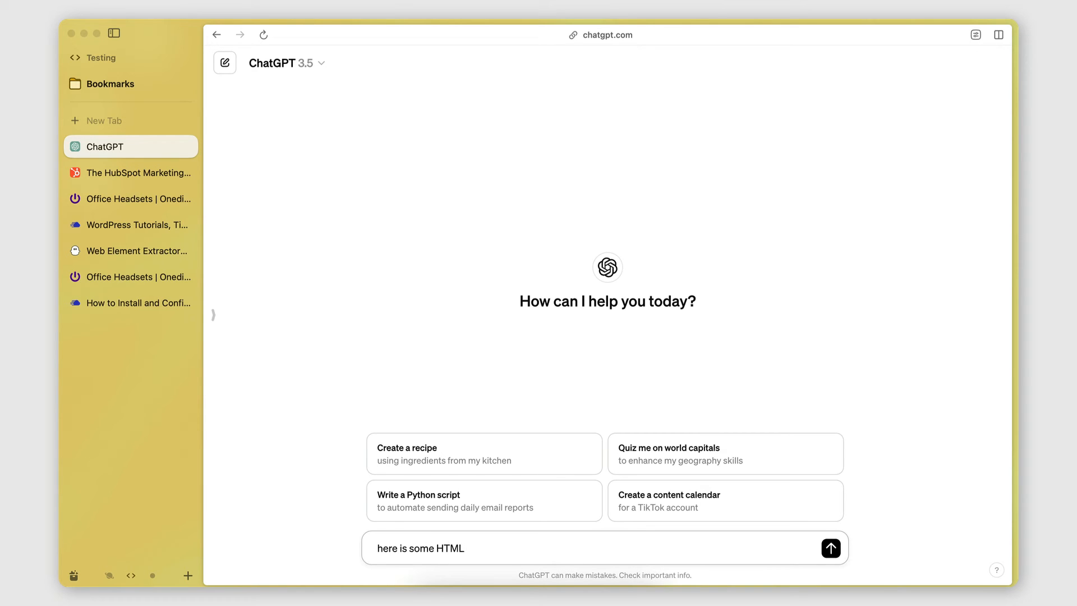
text( which contains links of blog posts )
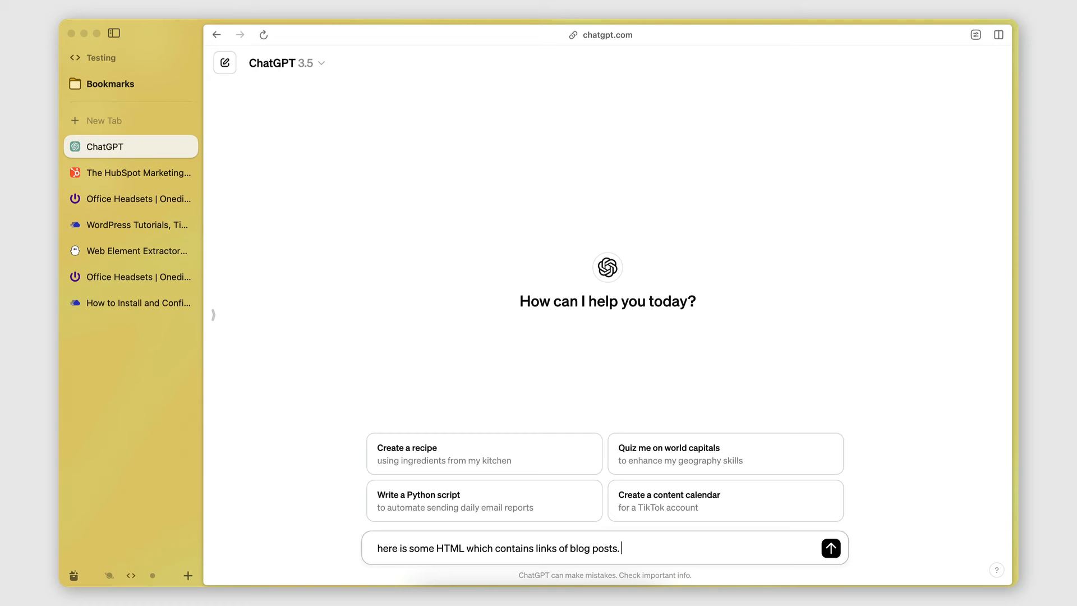
text( I want you to generate a)
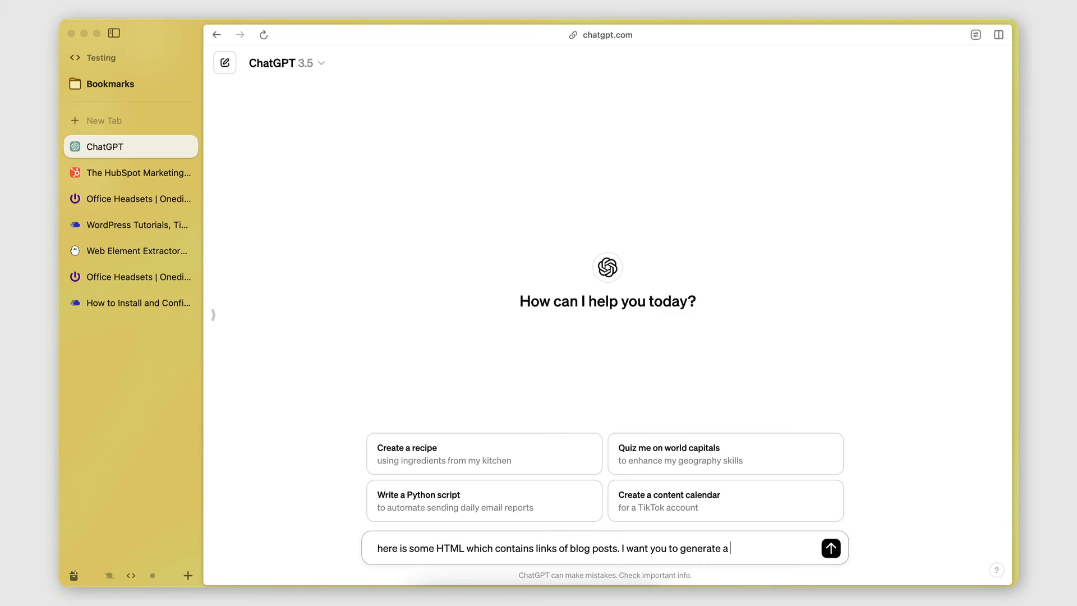
text( CSS selector to extrac th)
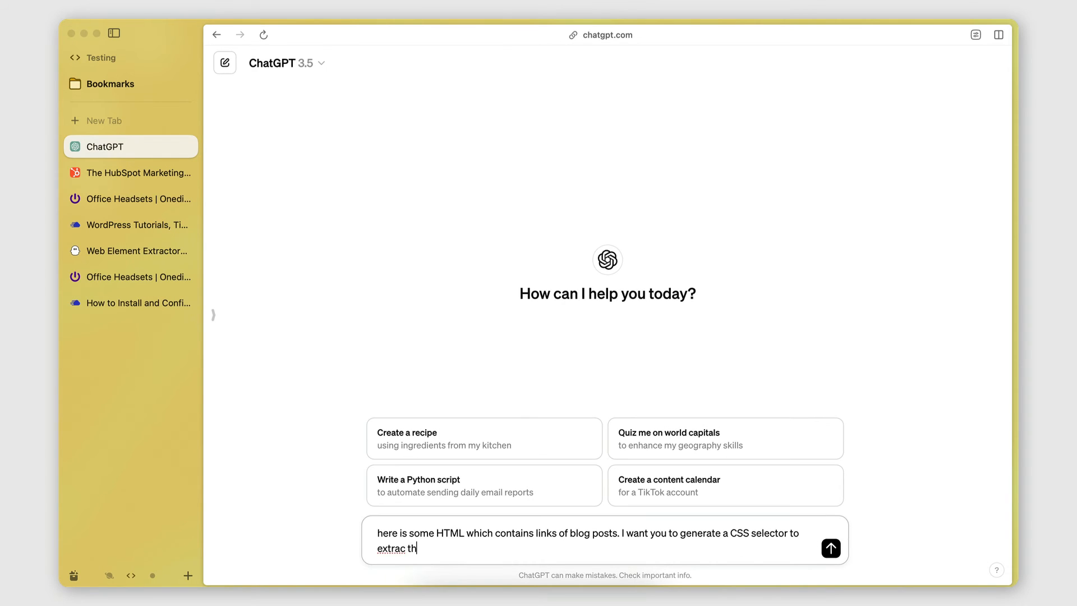
key(BackSpace)
key(BackSpace)
key(BackSpace)
text(t the link of each post.)
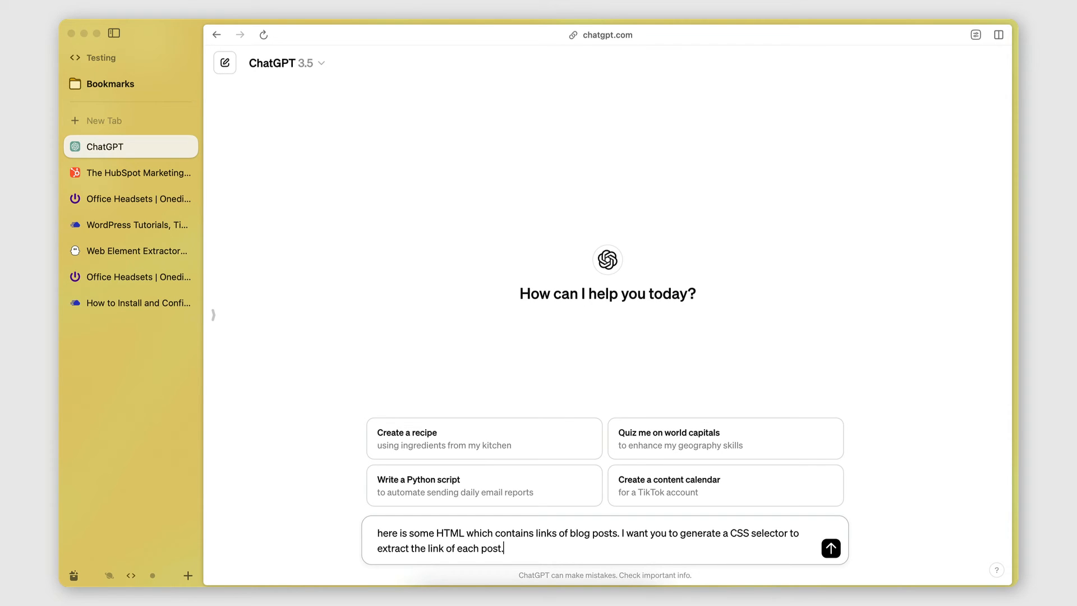
Step: Extend the prompt with the instruction "Ensure that you reference the top most element"
text( Ensure that yu refeence)
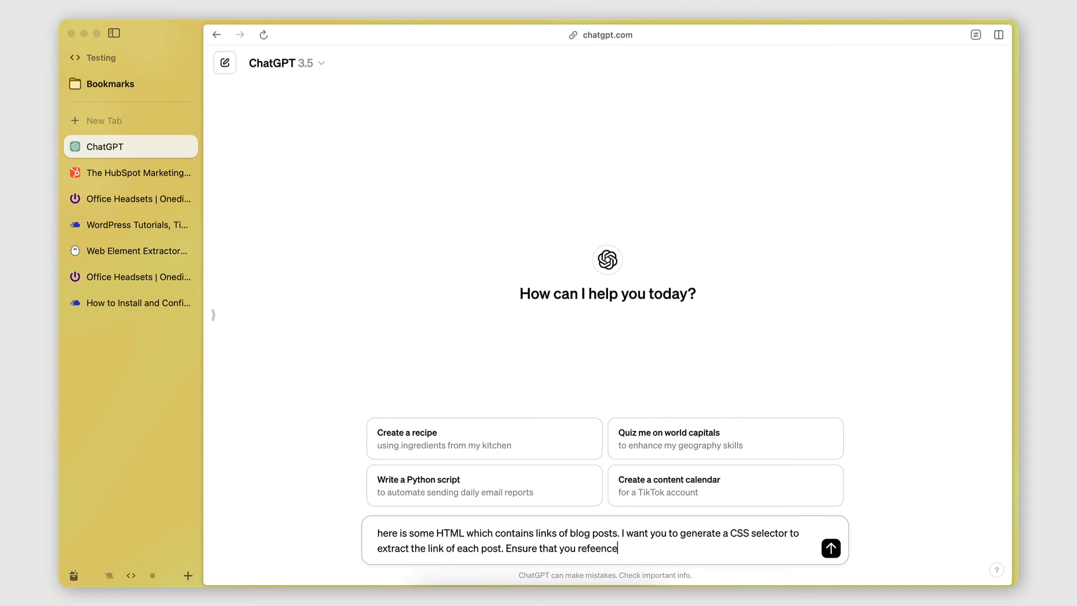
key(BackSpace)
key(BackSpace)
key(BackSpace)
key(BackSpace)
text(rence the top most element)
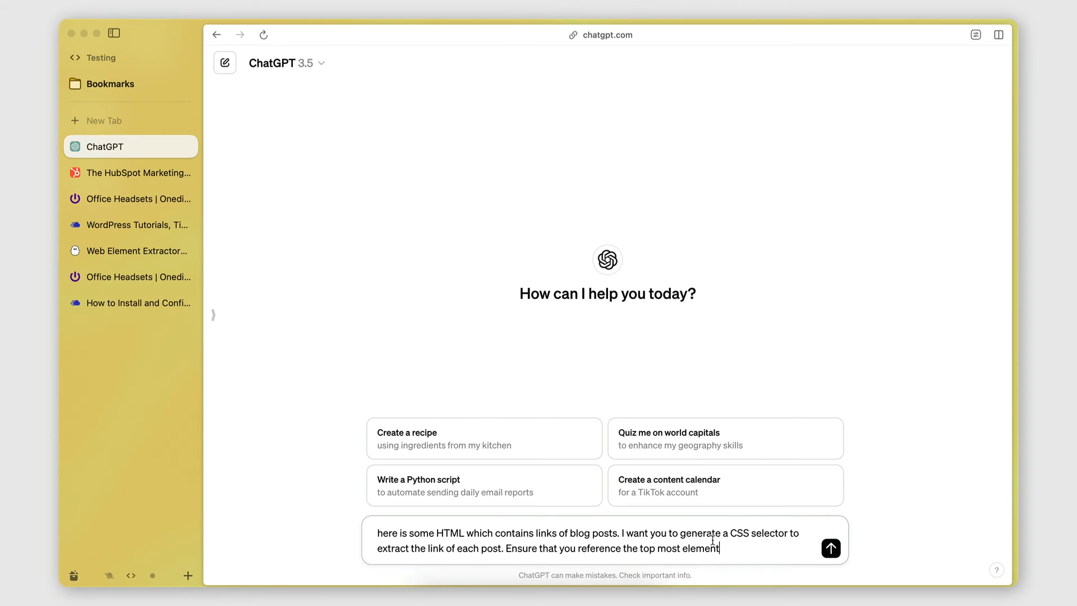
Step: End the instruction with a period, paste the copied blog-latest-articles-content HTML below a blank line, and send the prompt
click(130, 177)
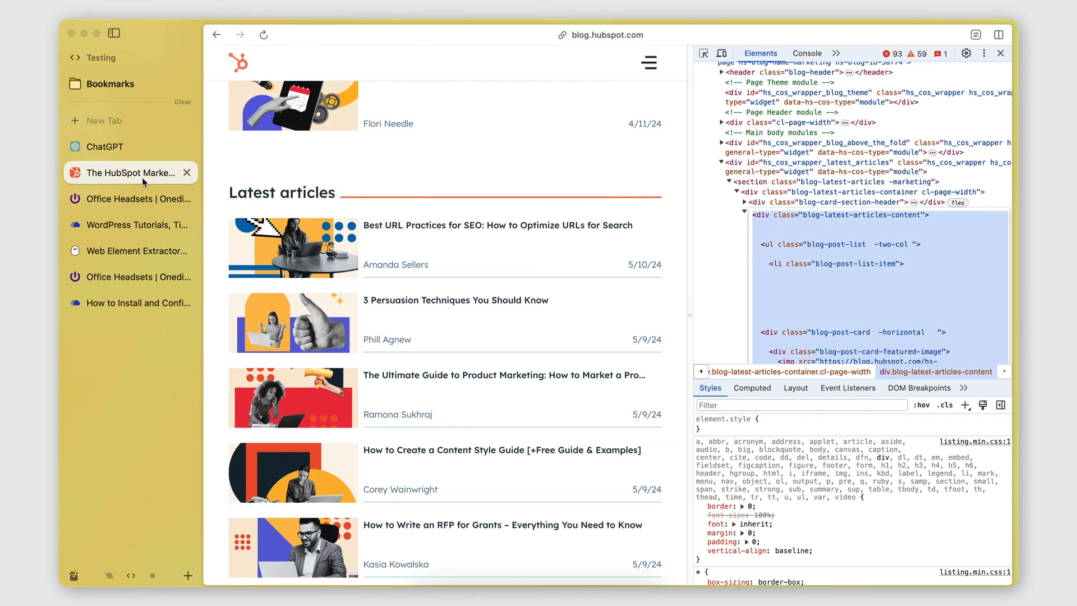
click(120, 147)
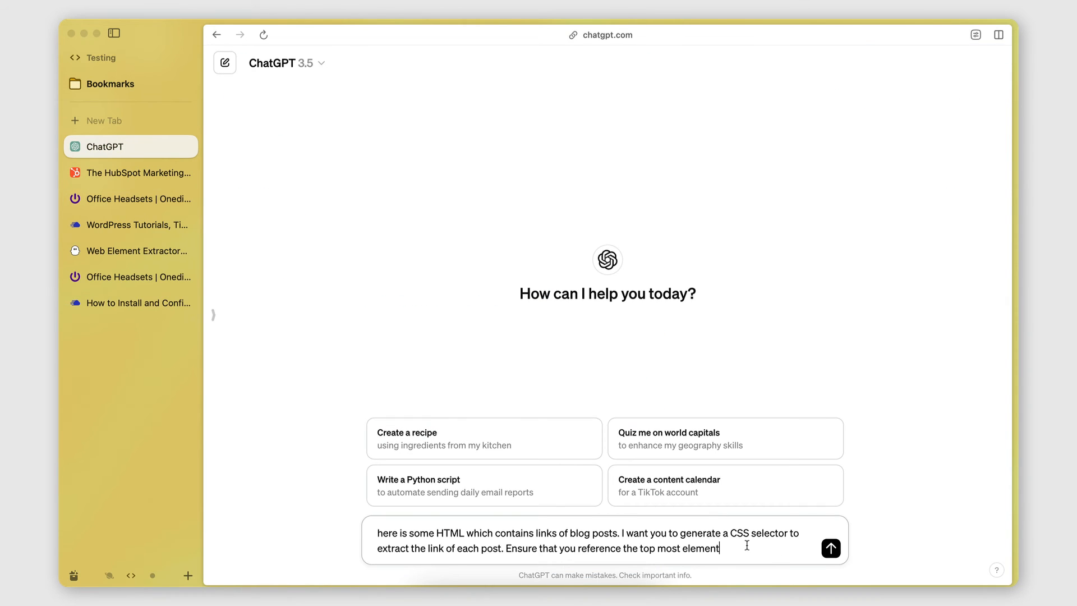
text(.)
key(shift+Return)
key(shift+Return)
key(super+v)
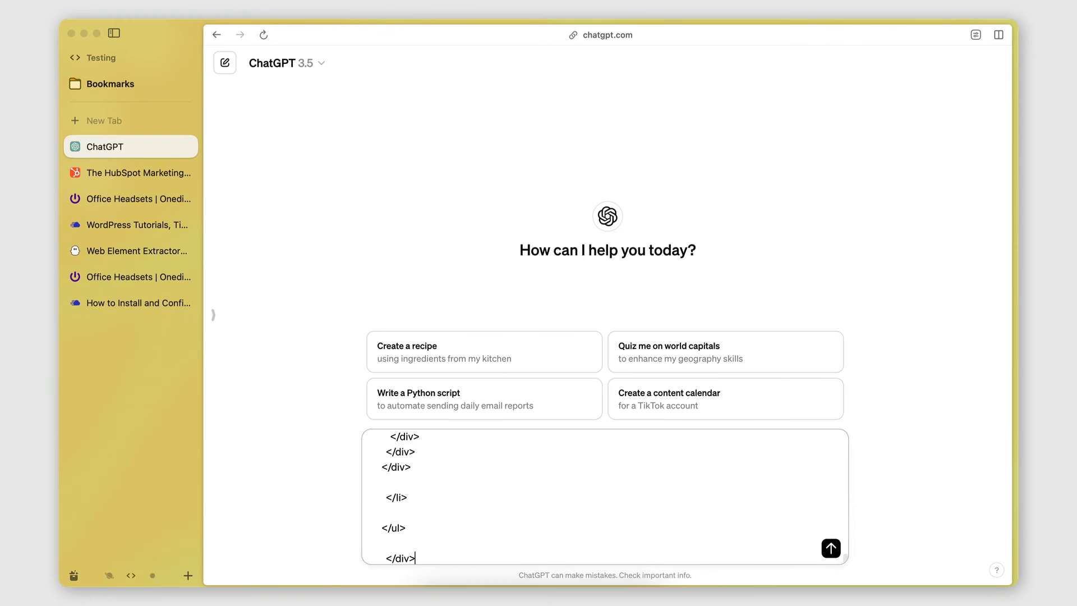
key(Return)
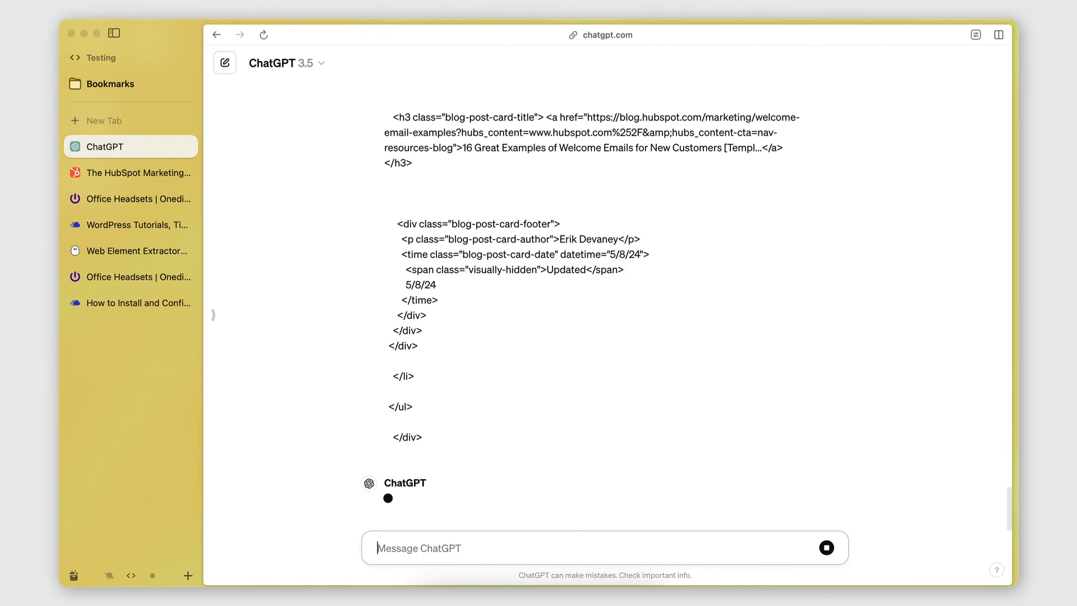
Step: Check the generated selector's classes against the HubSpot page's markup, closing the HTML editor and expanding the first blog-post-list-item to its title heading
scroll(429, 491, down, 20)
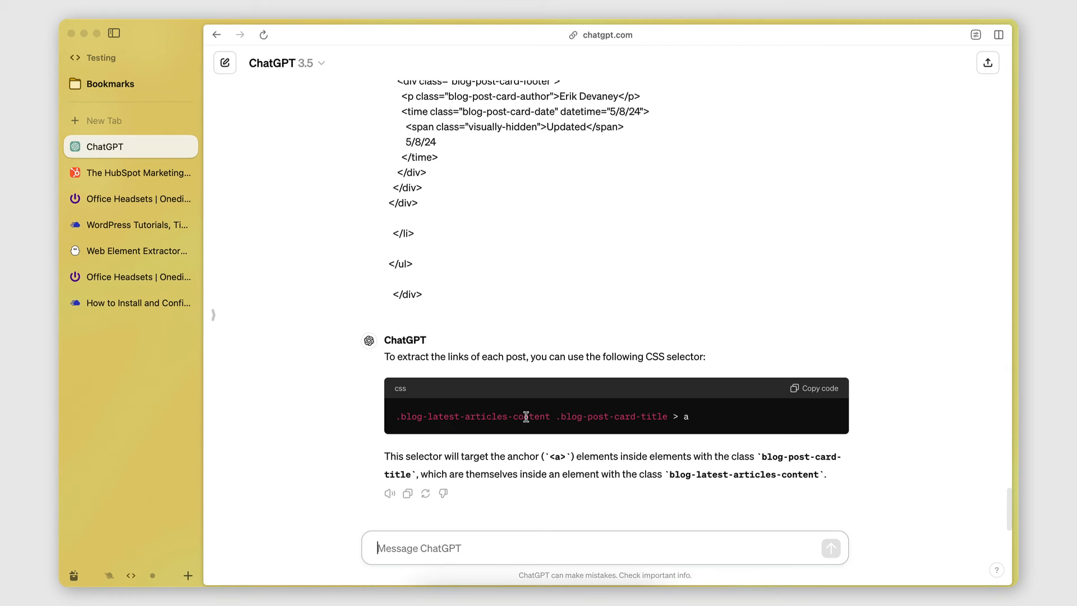
drag(396, 416, 549, 417)
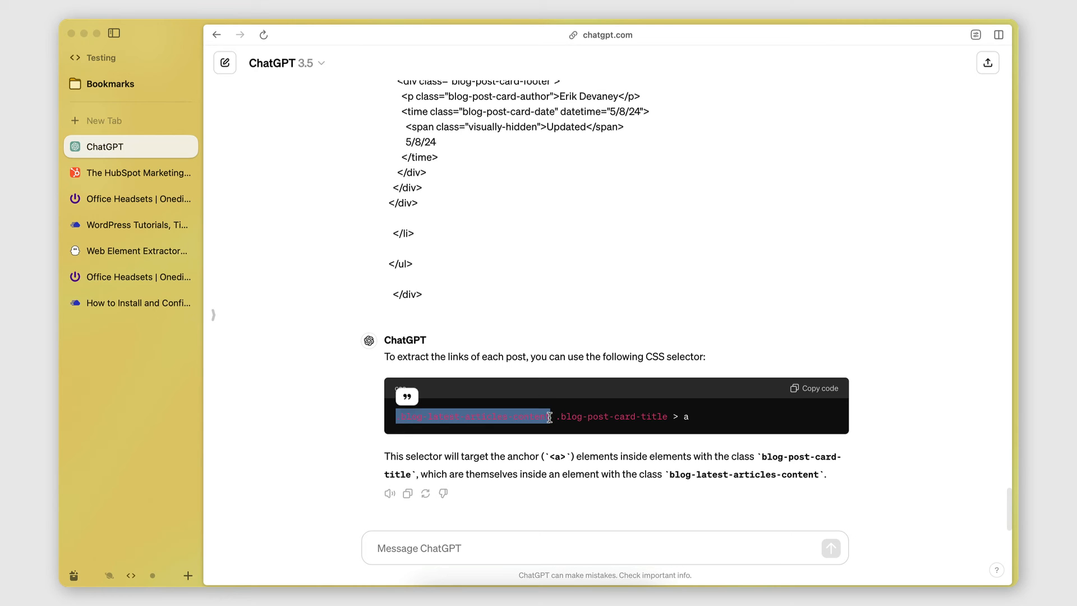
click(98, 177)
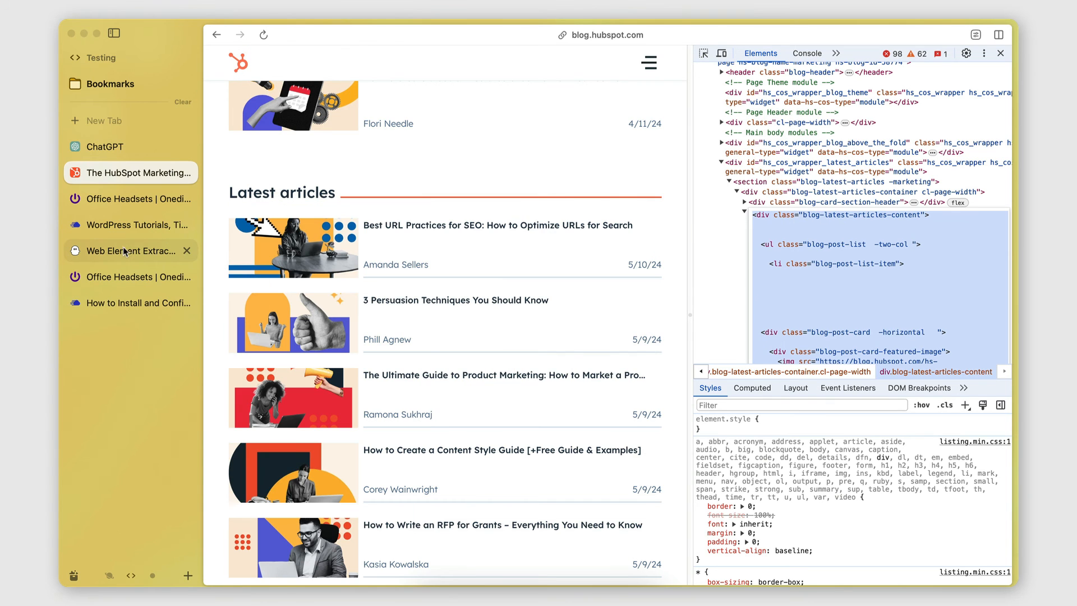
click(107, 149)
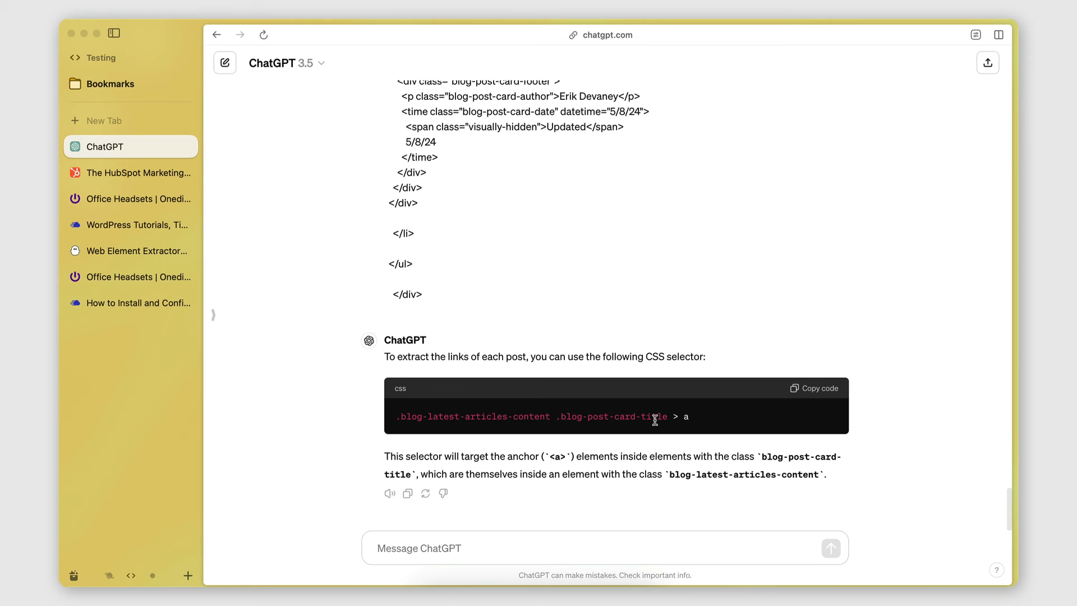
click(139, 170)
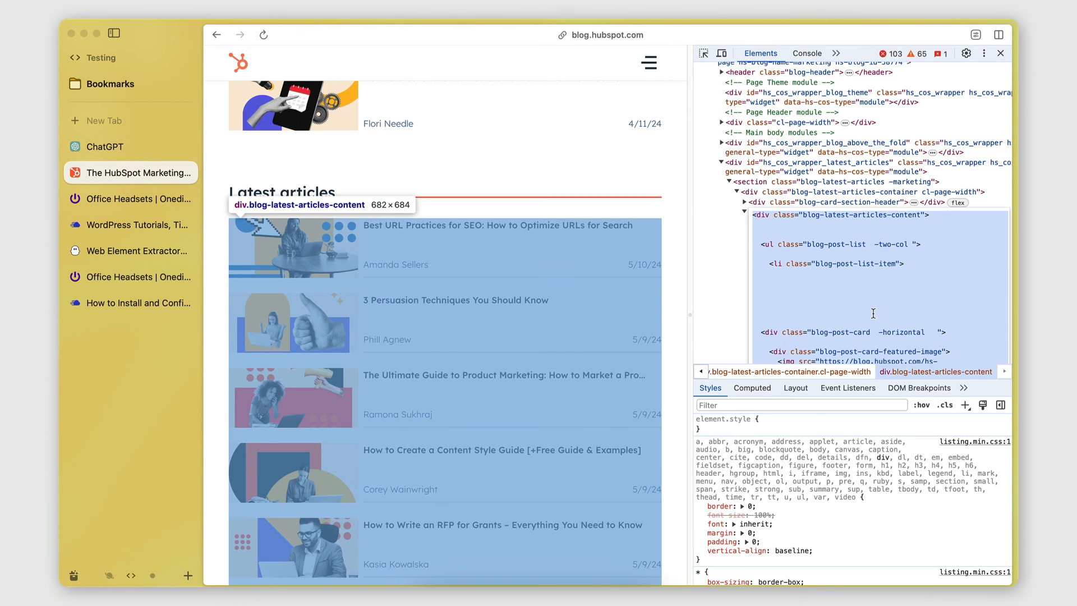
click(796, 202)
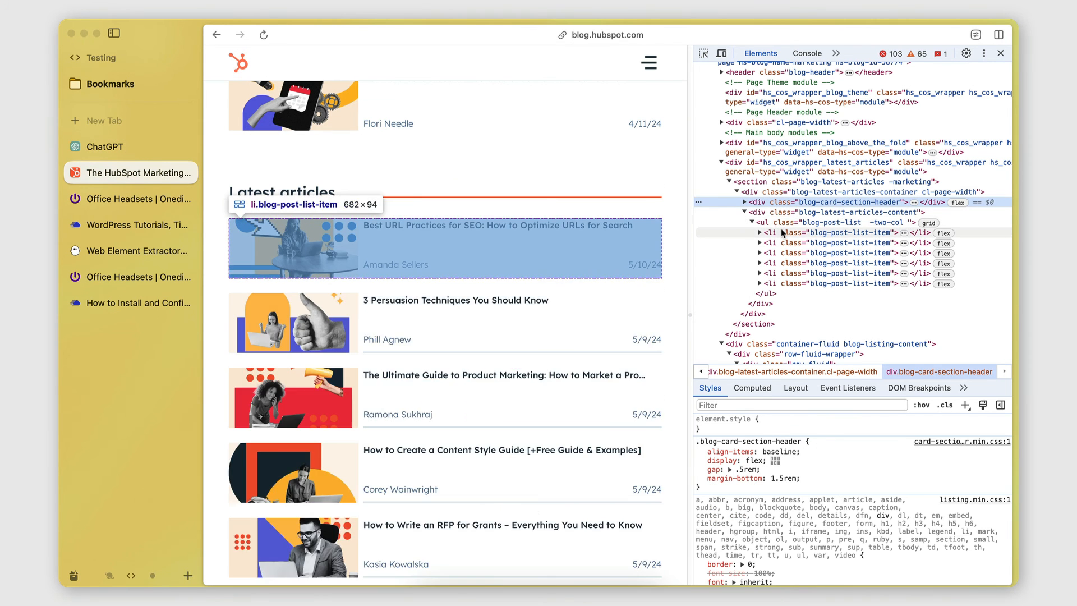
click(760, 232)
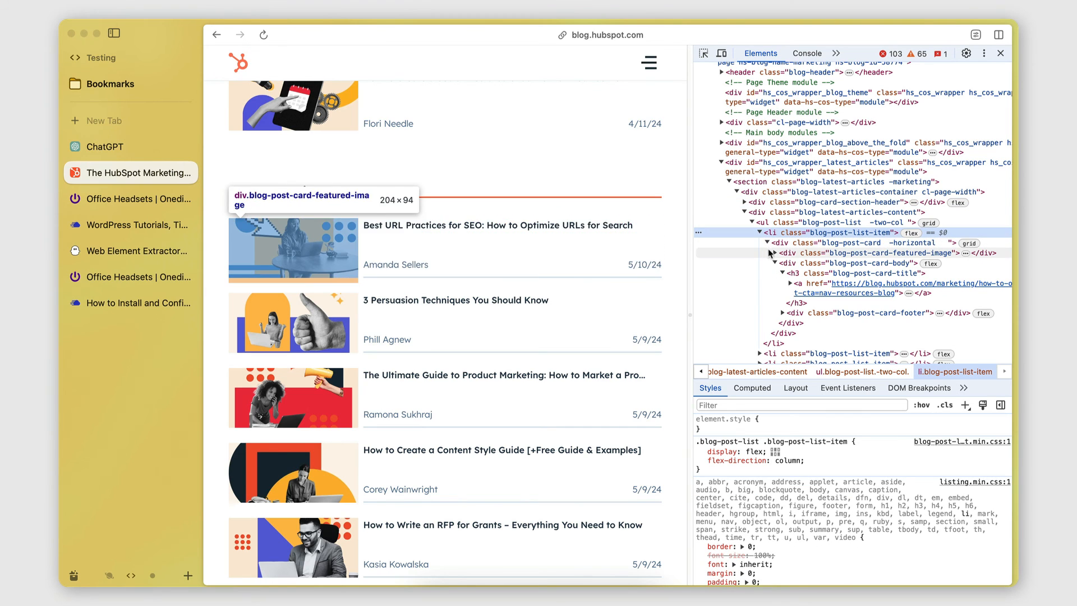
click(797, 273)
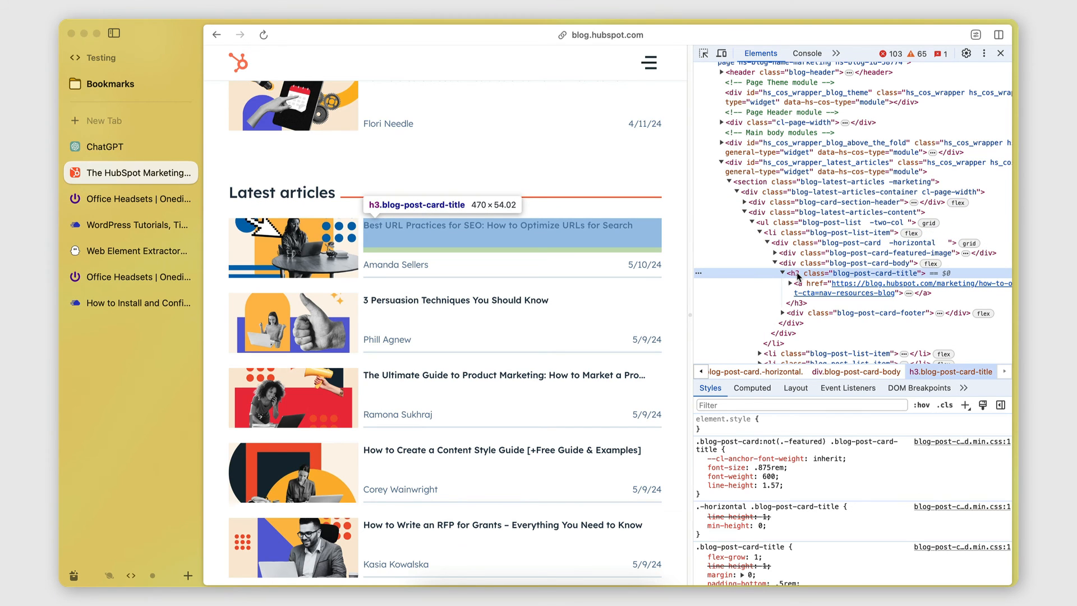
Step: Compare ChatGPT's explanation of the blog-post-card-title anchor with the link element inside the first post's h3 heading
click(106, 149)
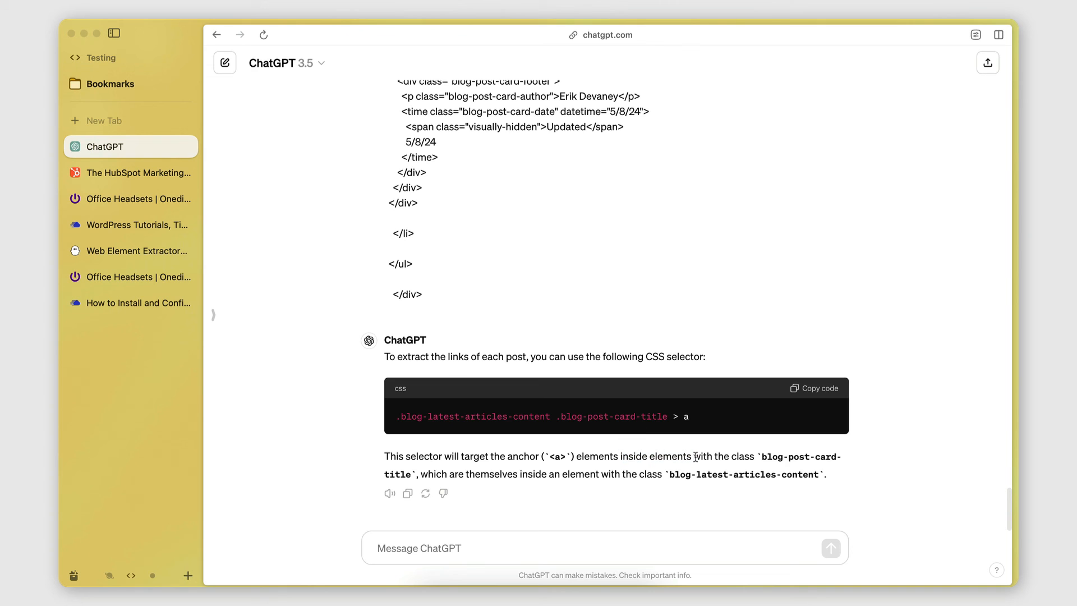
drag(763, 458, 797, 457)
click(814, 457)
click(106, 174)
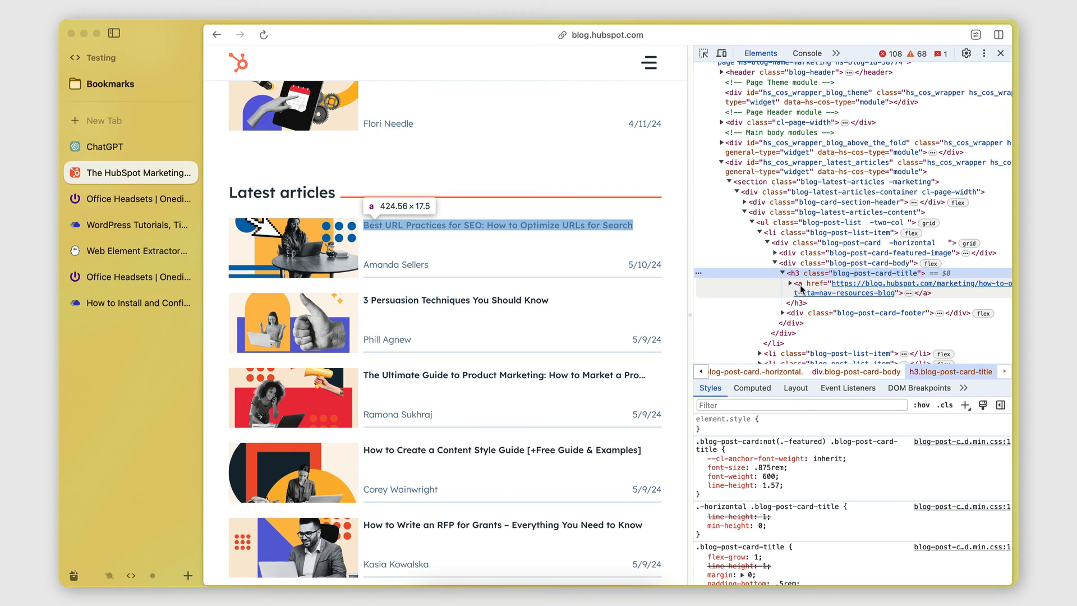
click(146, 140)
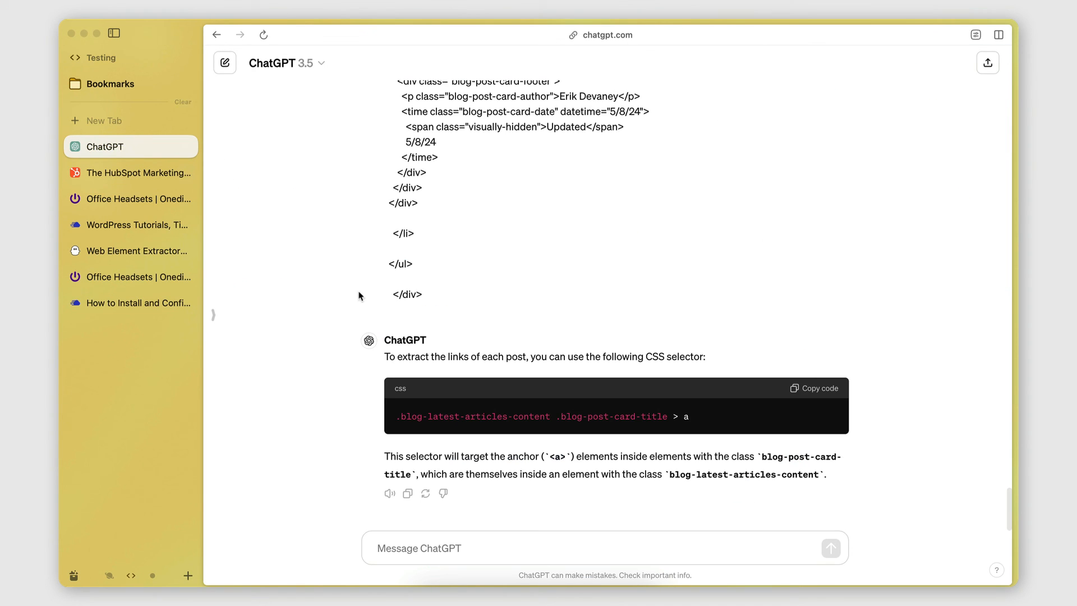
Step: Copy the generated selector and set it as the PhantomBuster Web Element Extractor's CSS selector: ".blog-latest-articles-content .blog-post-card-title > a"
click(811, 388)
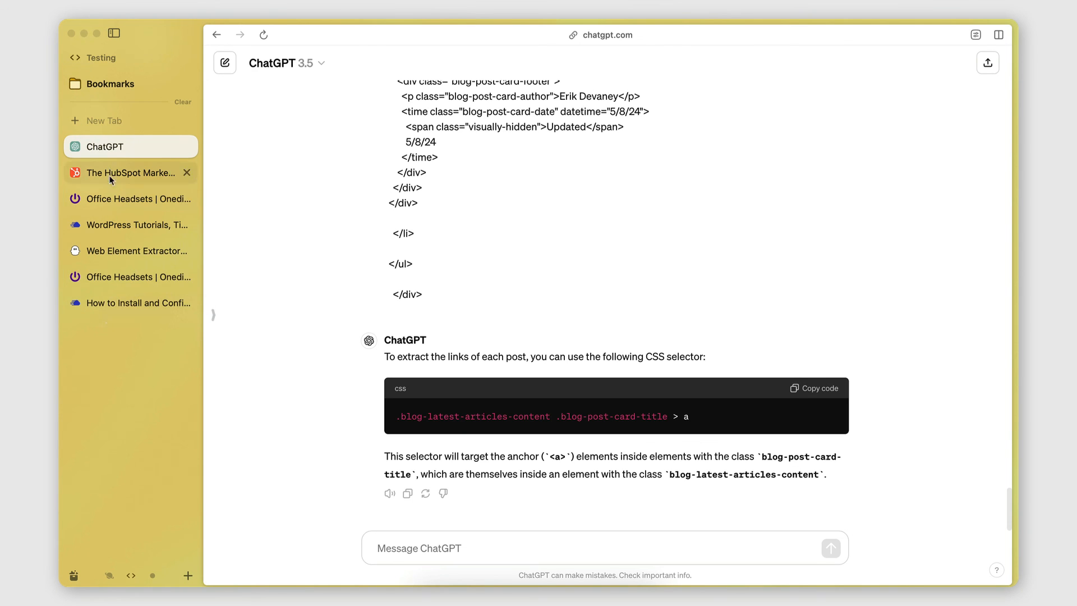
click(108, 257)
scroll(577, 335, up, 6)
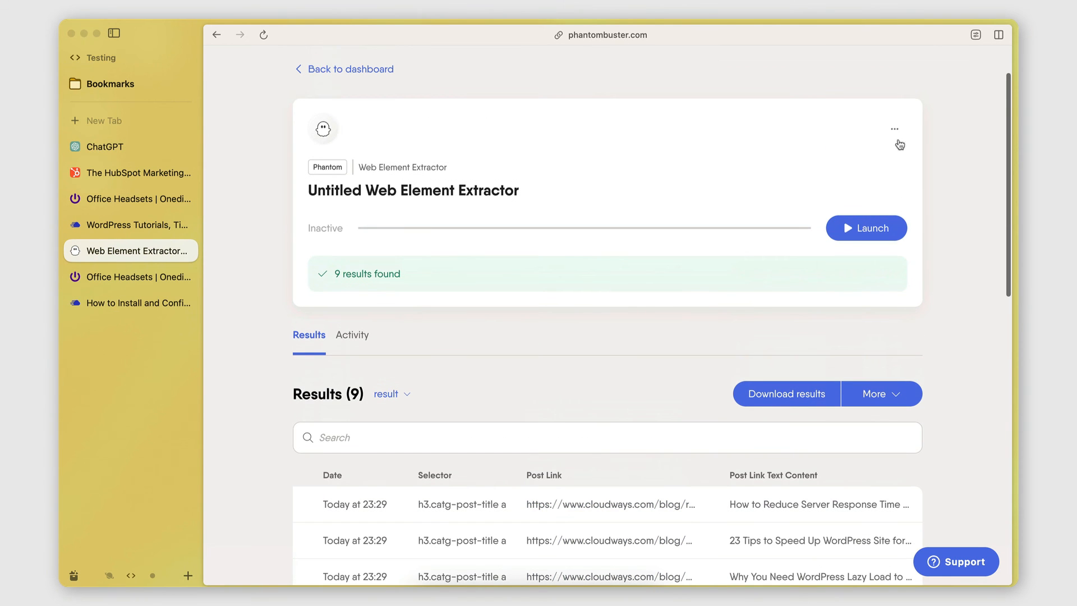
click(894, 128)
click(836, 179)
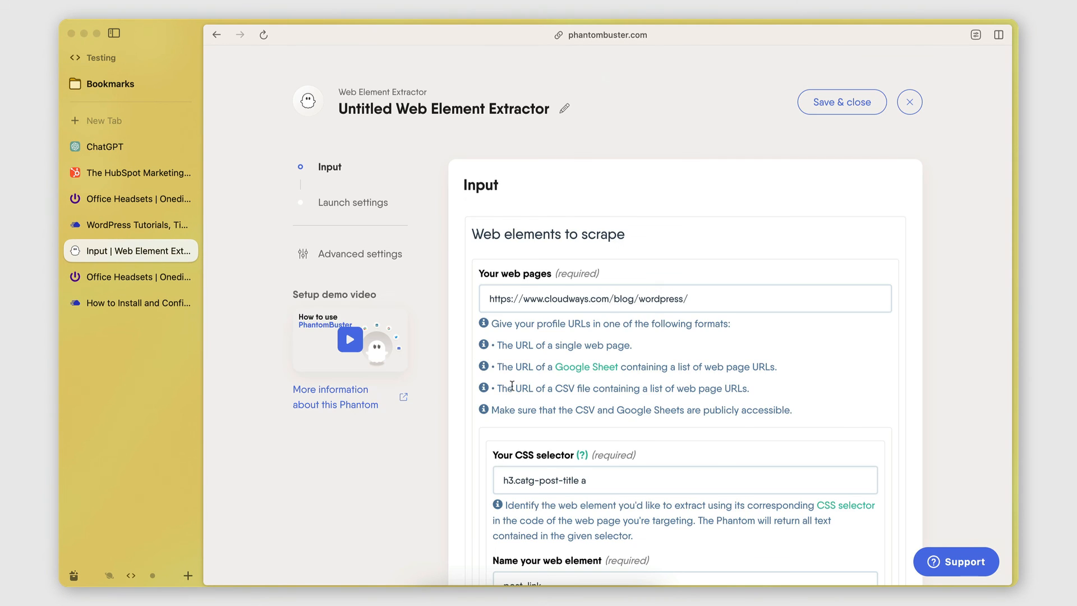
scroll(531, 386, down, 3)
triple_click(601, 337)
text(.blog-latest-articles-content .blog-post-card-title > a)
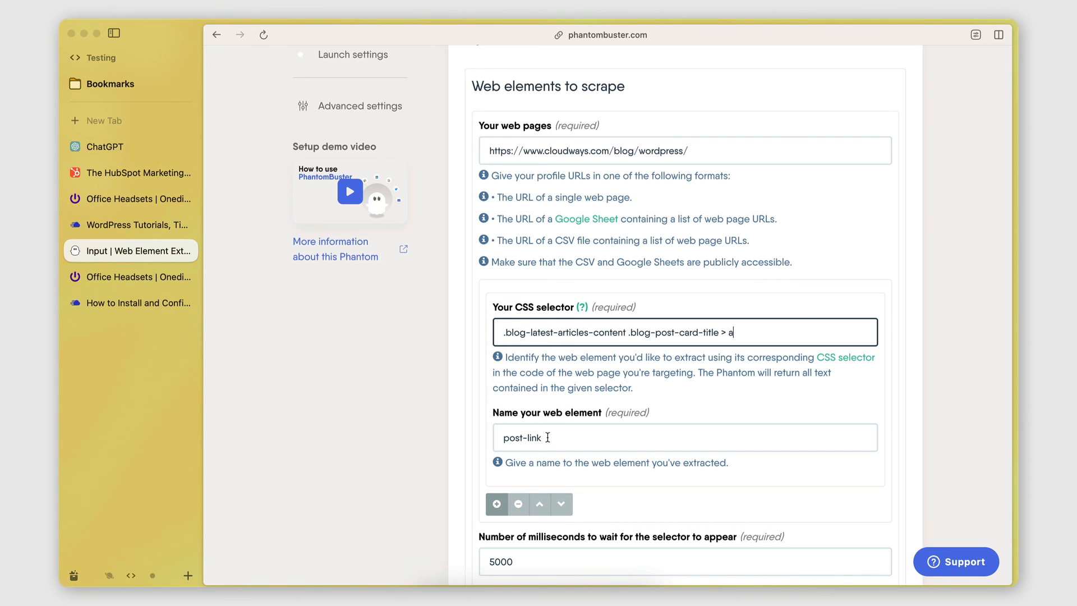
click(138, 172)
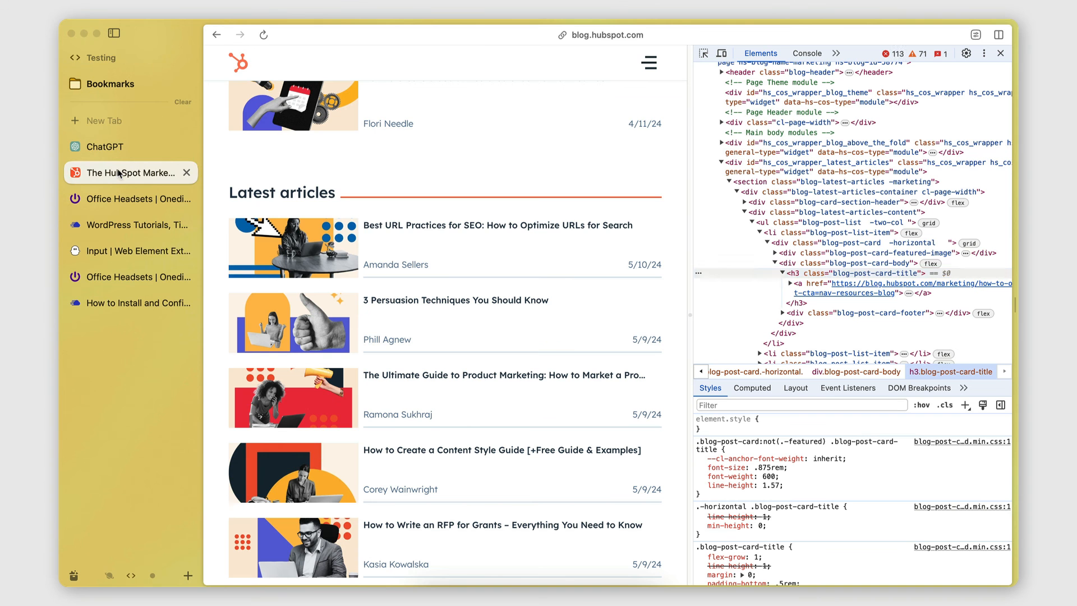
click(562, 35)
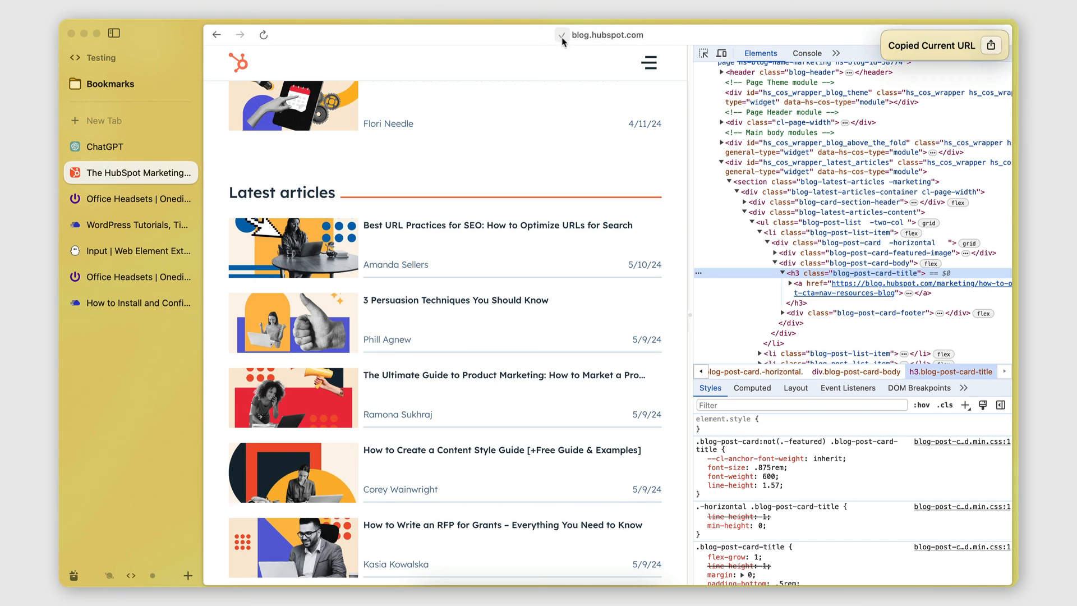
click(142, 250)
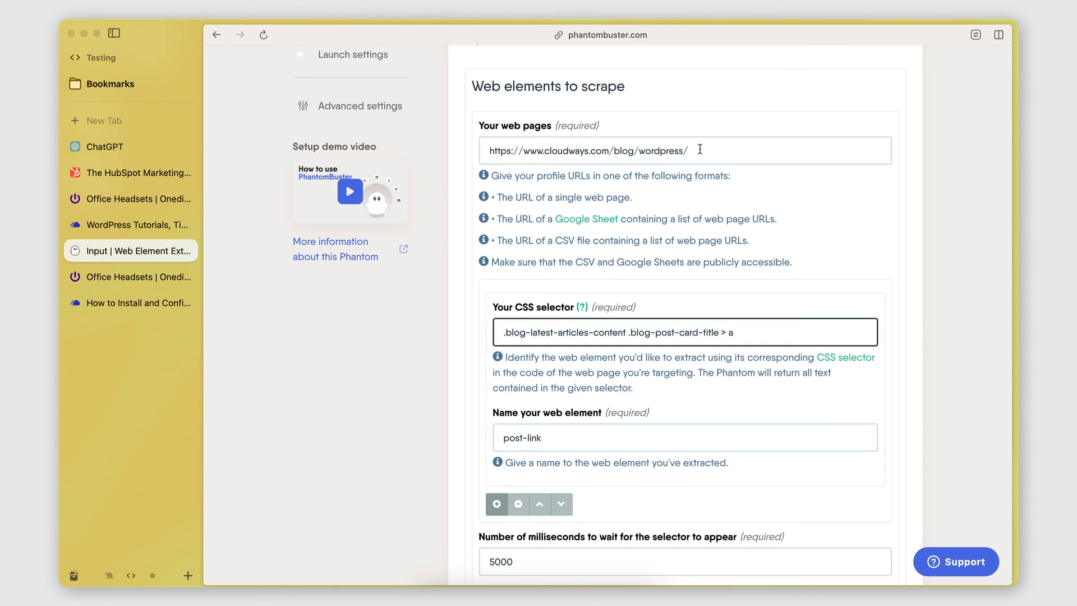
triple_click(499, 150)
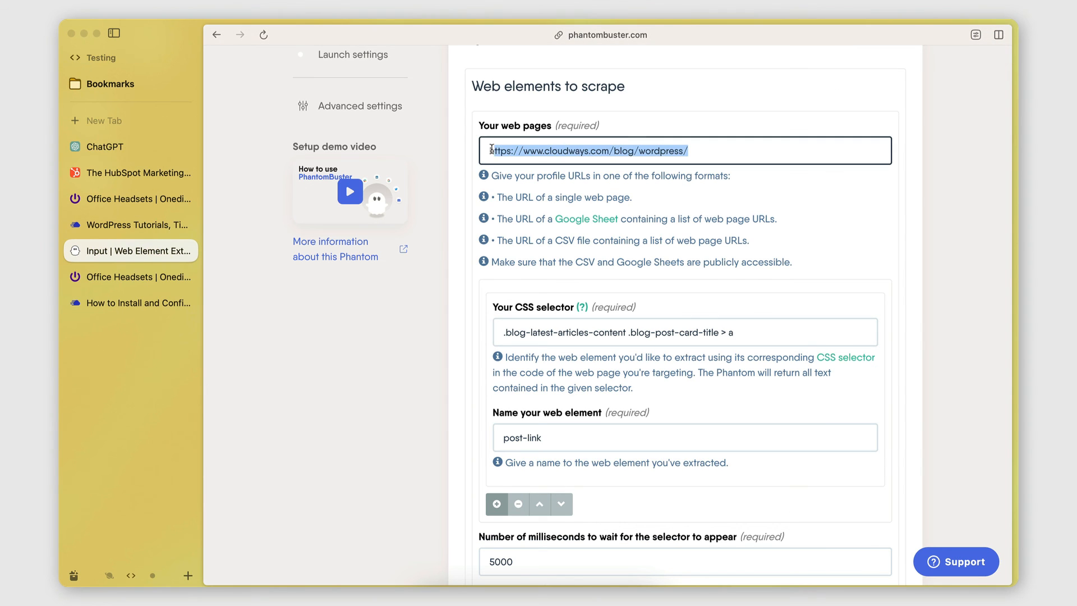
key(super+v)
click(712, 195)
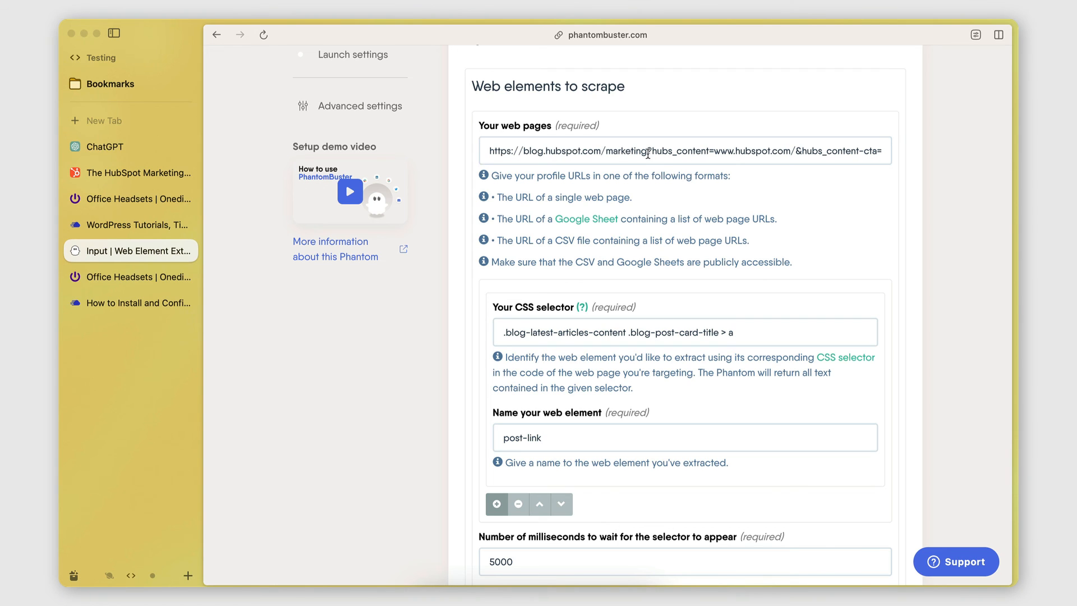
drag(648, 152, 1020, 157)
click(795, 191)
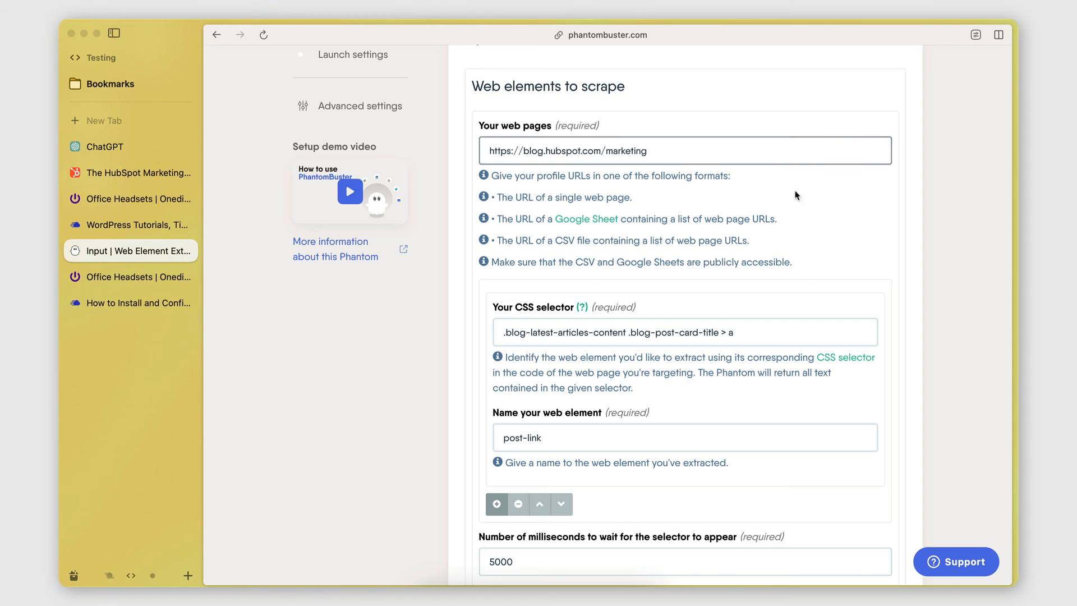
Step: Save the extractor's input, close its setup with the launch settings as they are, and launch the Phantom
scroll(765, 193, down, 5)
scroll(738, 340, down, 4)
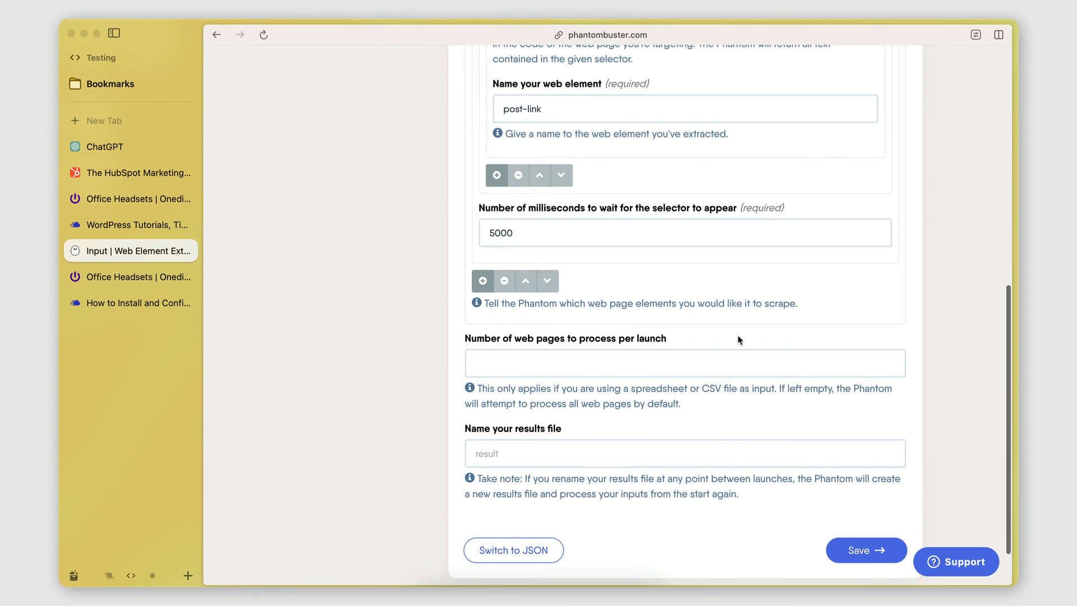
click(864, 548)
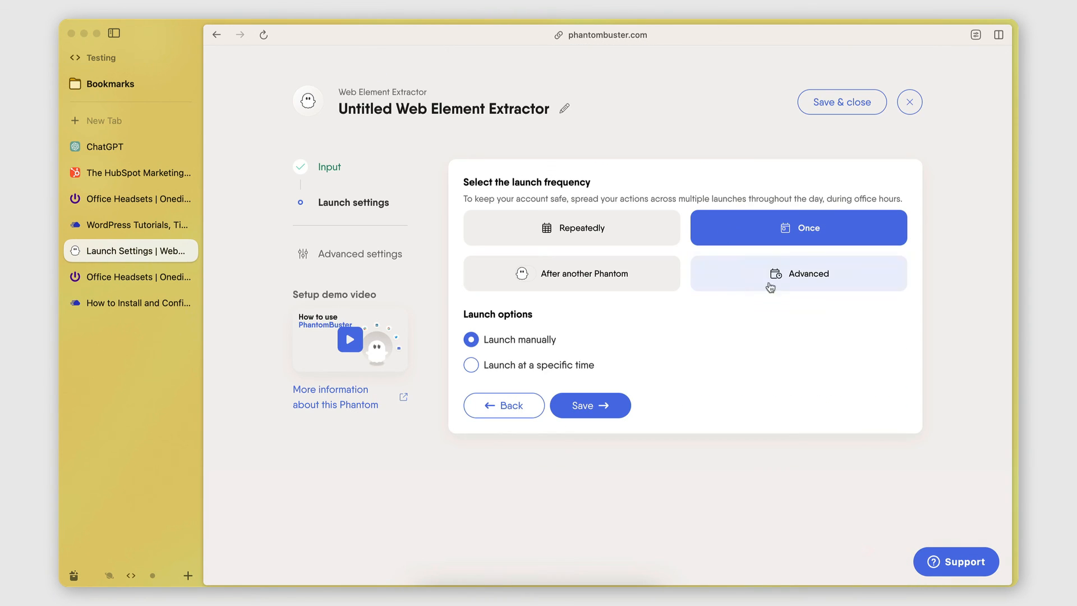
click(819, 115)
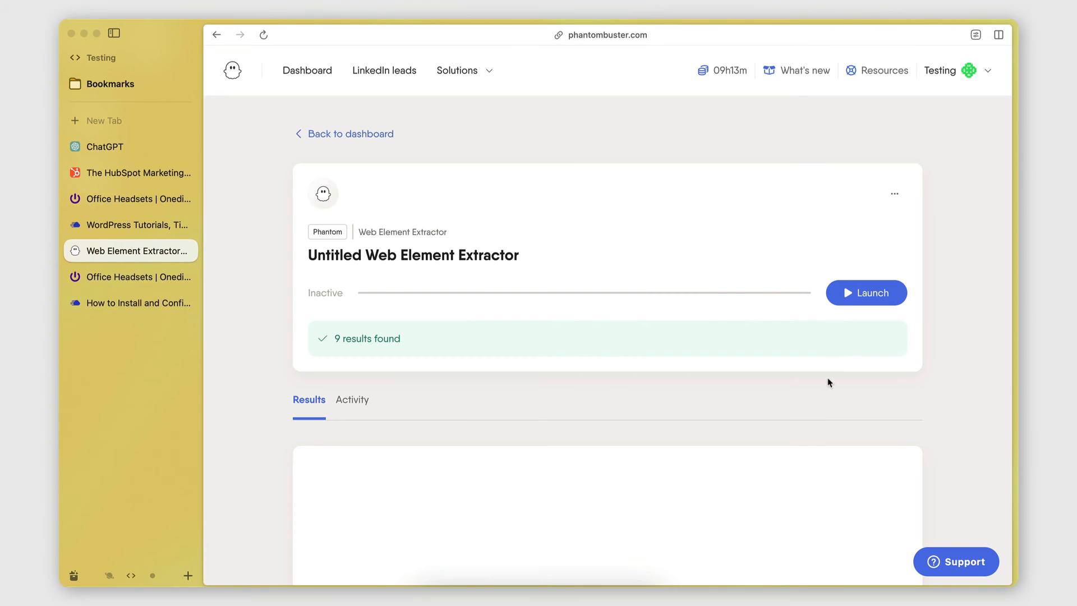
click(864, 296)
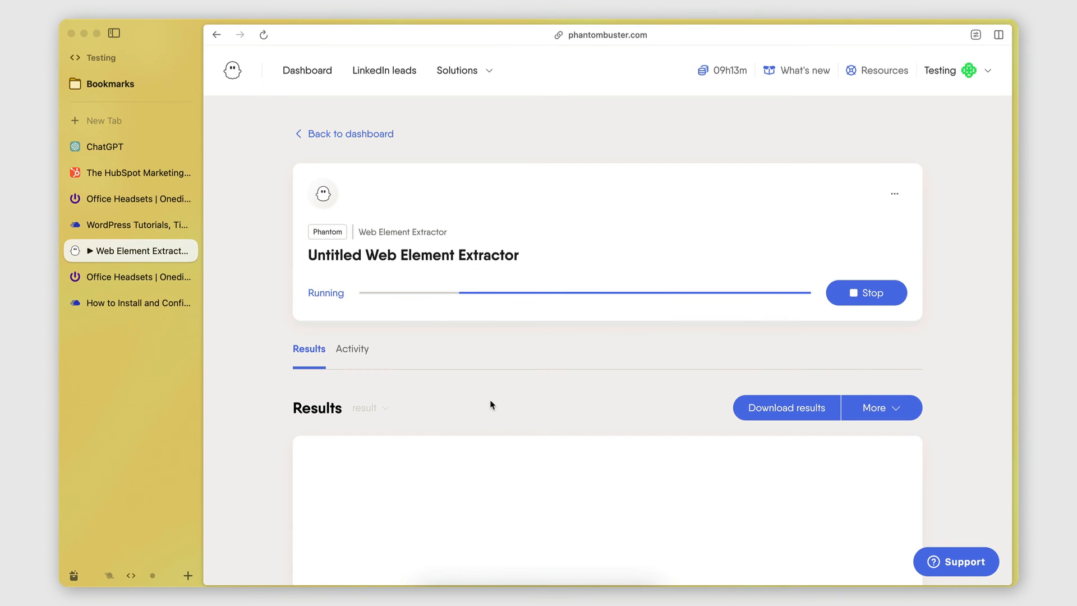
Step: Review the extractor's new results and compare them with the Latest articles section of the HubSpot Marketing blog
scroll(484, 399, down, 3)
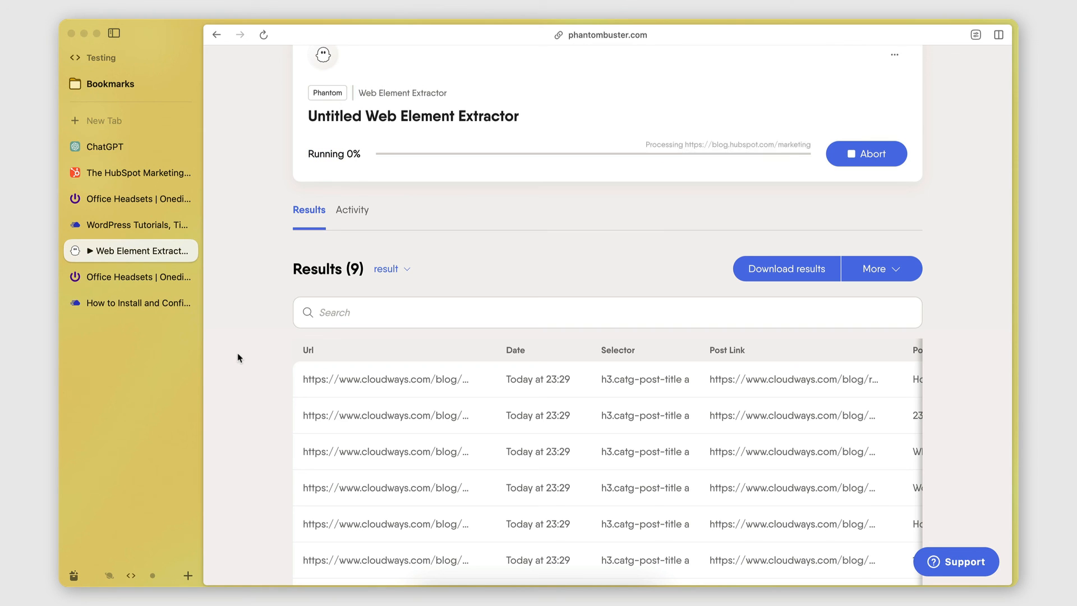
scroll(239, 357, down, 3)
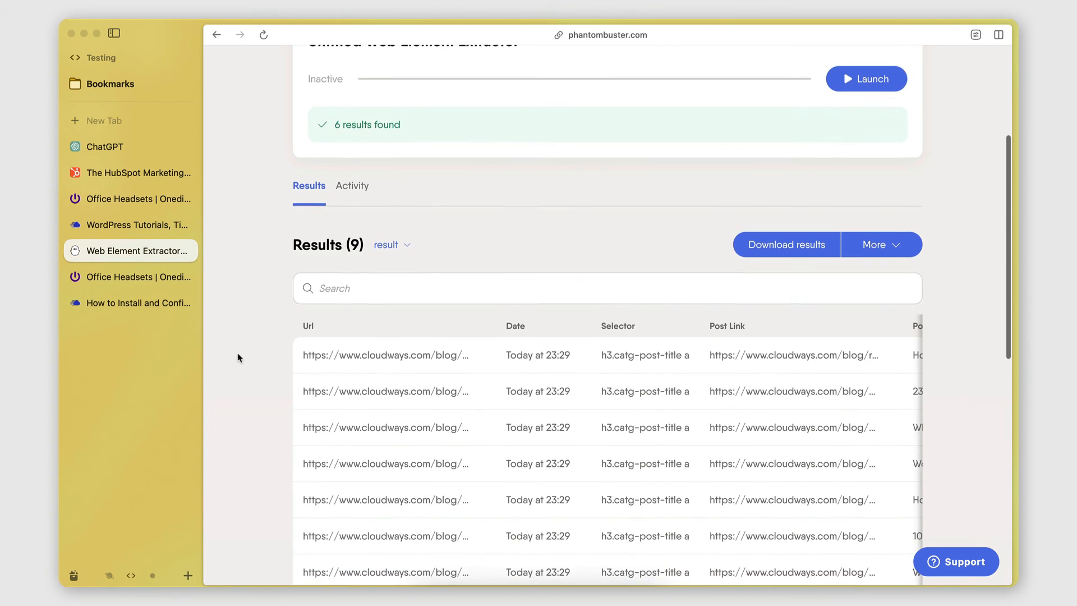
scroll(240, 358, down, 4)
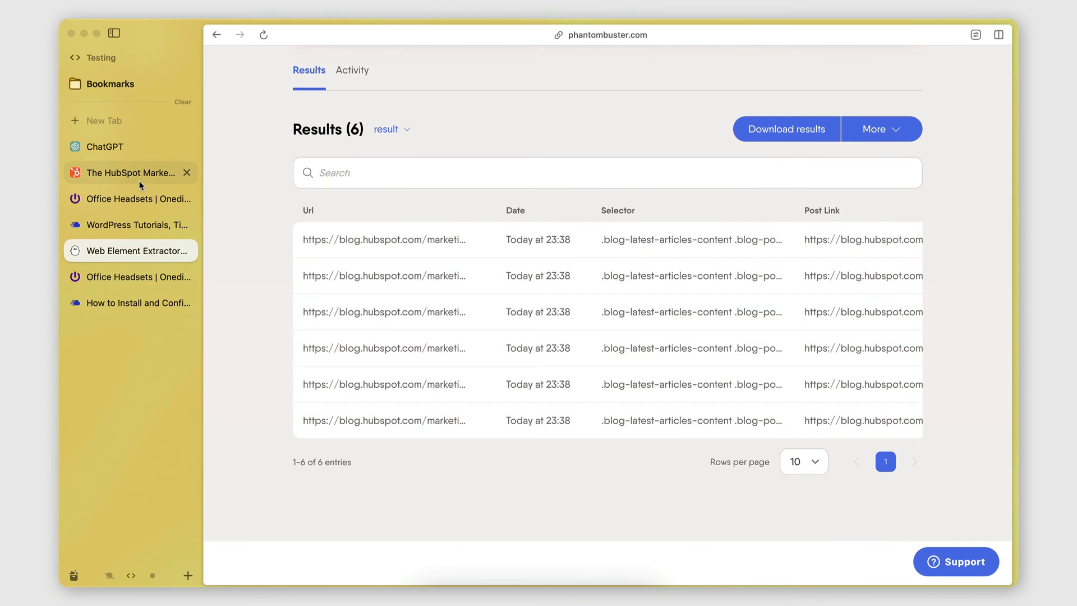
click(139, 181)
scroll(481, 349, down, 3)
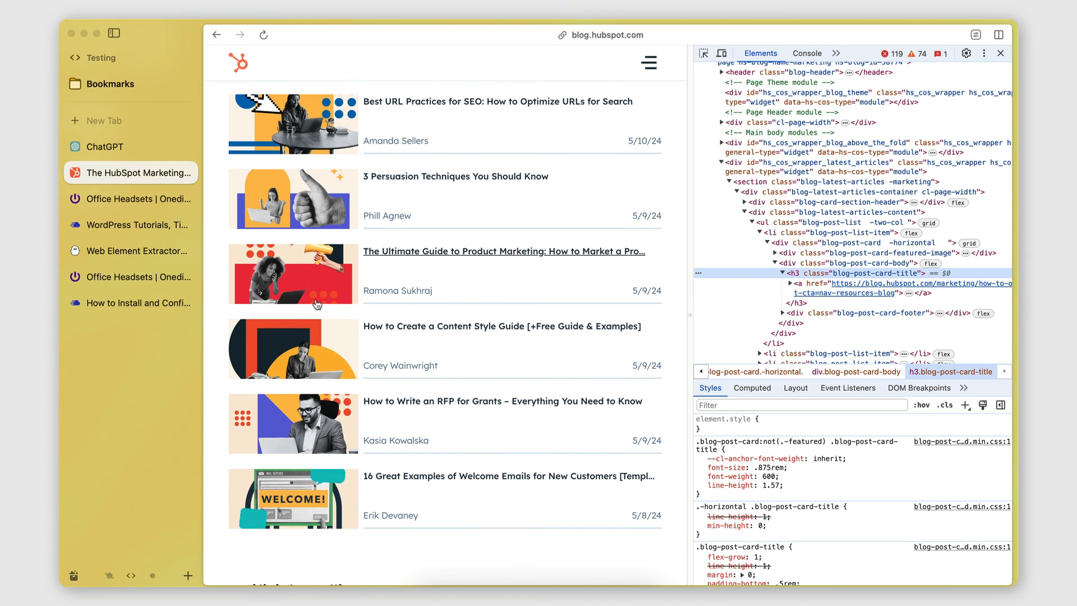
Step: Check the extractor's Post Link Text Content column against the article titles under Latest articles on the HubSpot Marketing blog
click(116, 201)
click(118, 257)
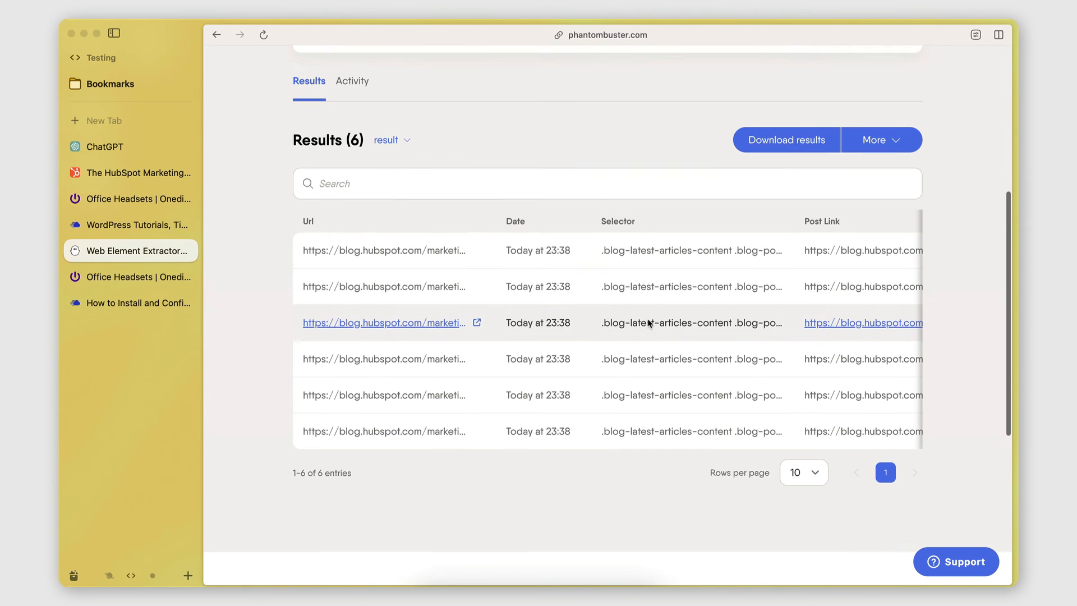
scroll(649, 320, up, 1)
scroll(649, 320, right, 5)
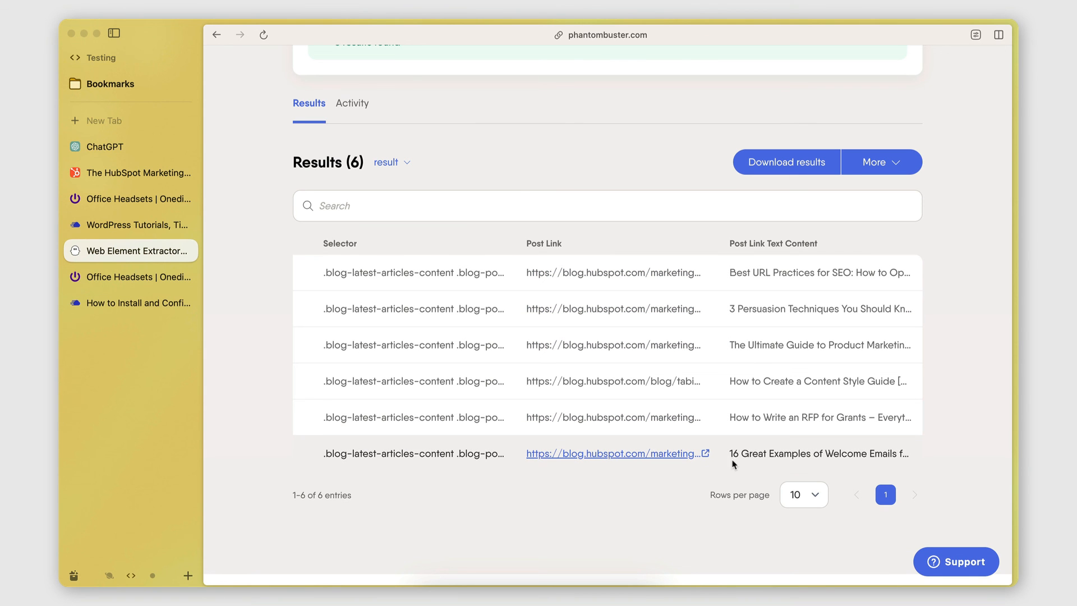
click(104, 171)
scroll(391, 337, up, 3)
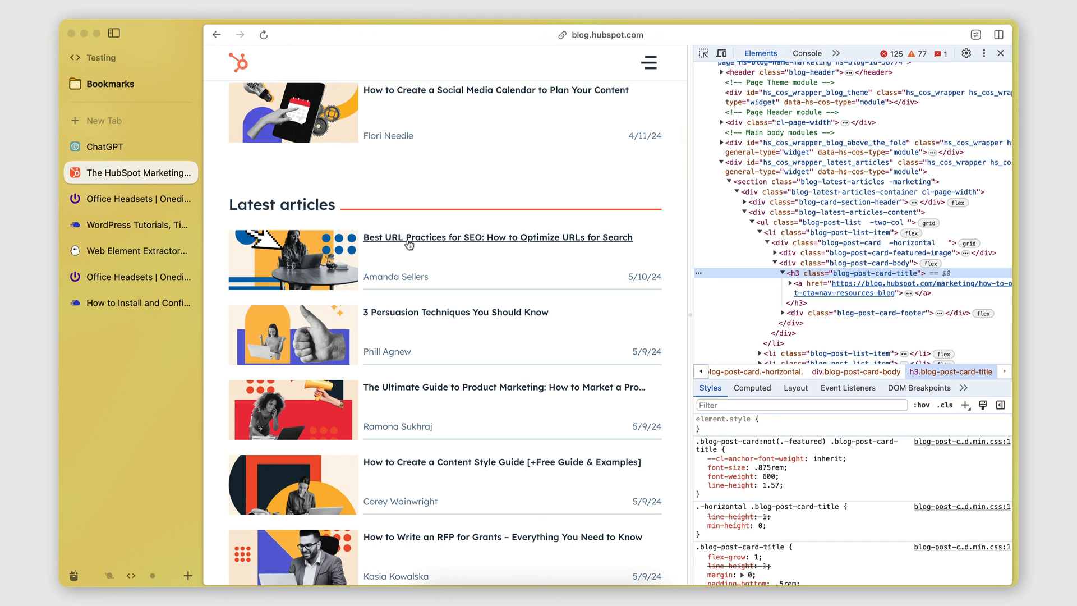
scroll(512, 247, down, 4)
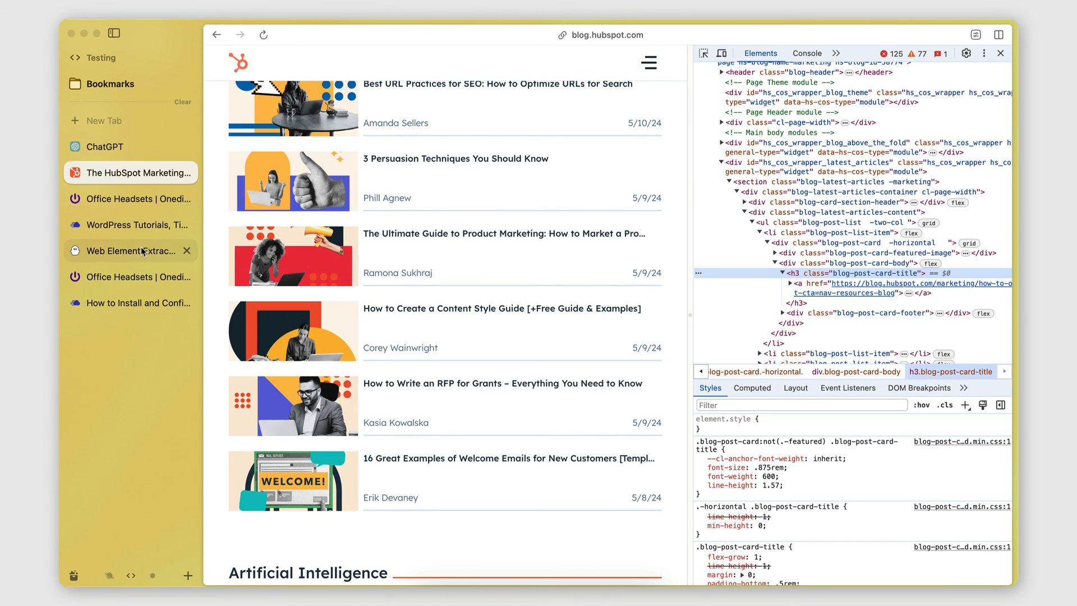
Step: Open the first extracted post link from the PhantomBuster results, return to the results, and open the last post link
click(119, 247)
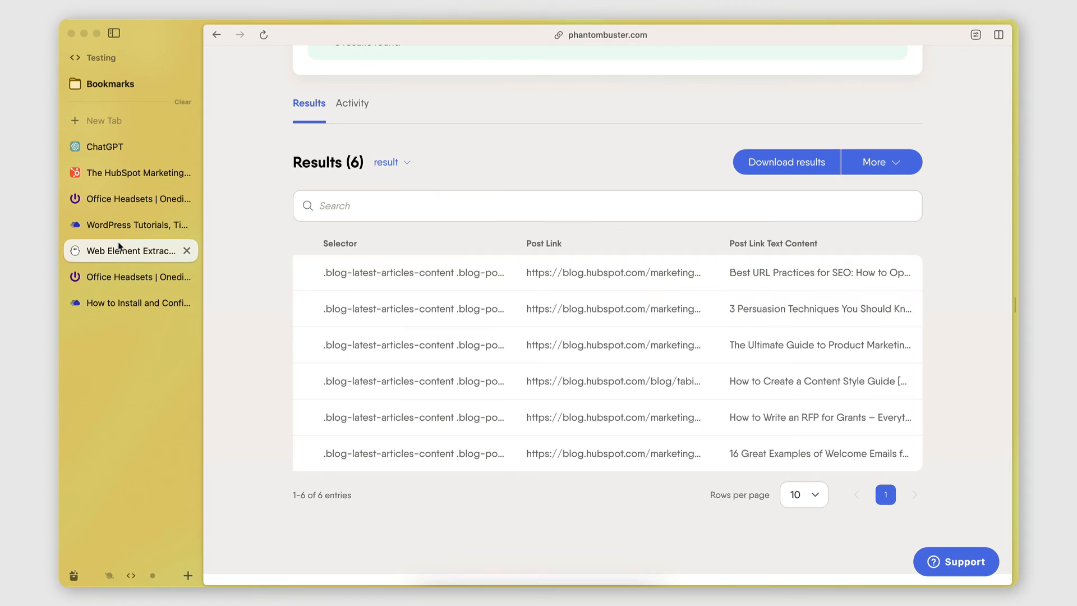
click(561, 273)
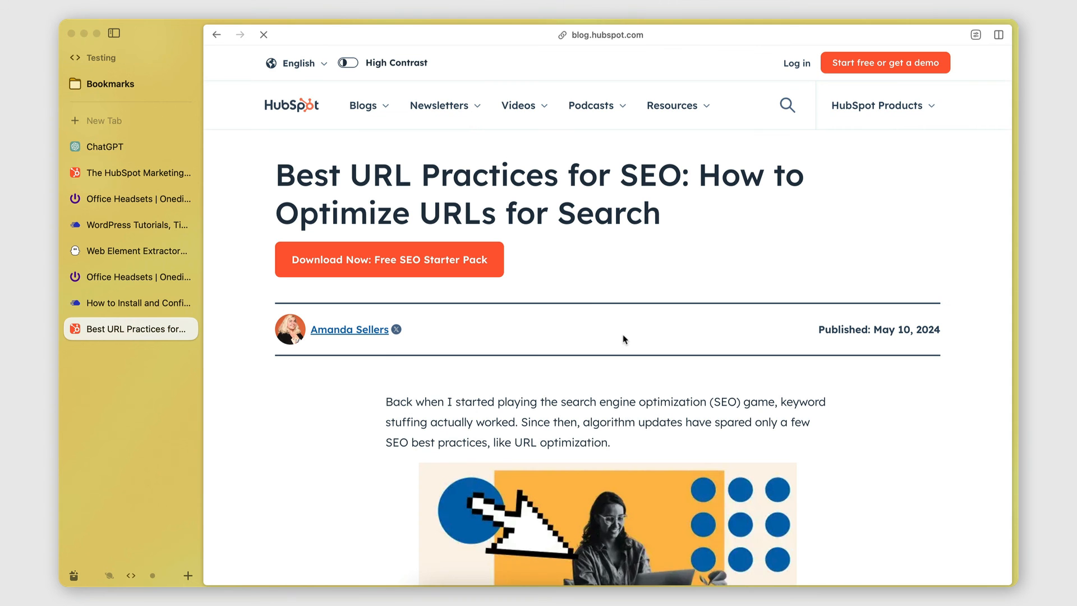
click(216, 34)
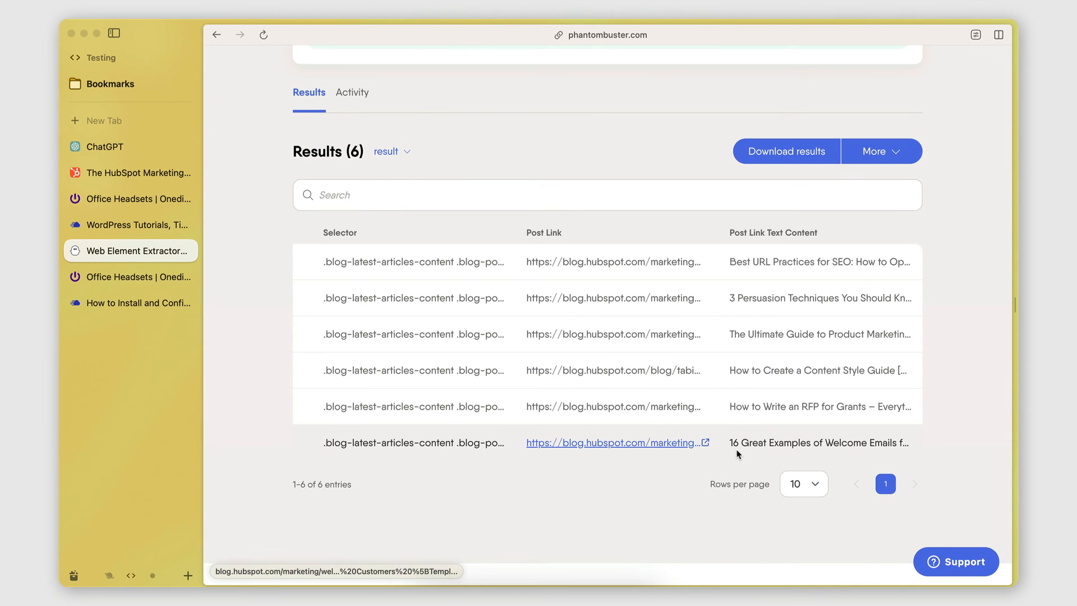
click(575, 447)
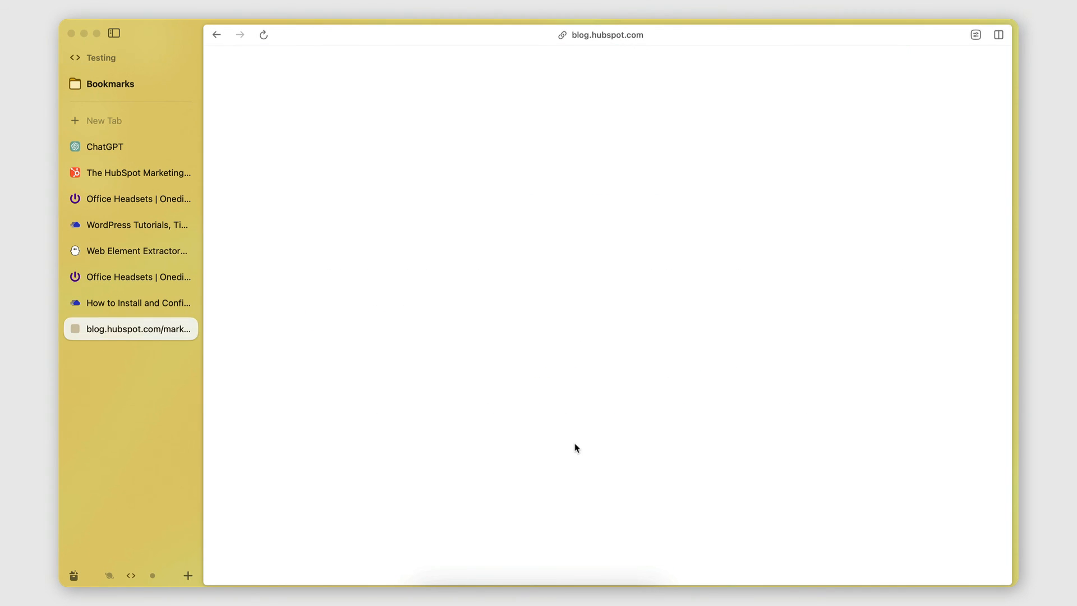